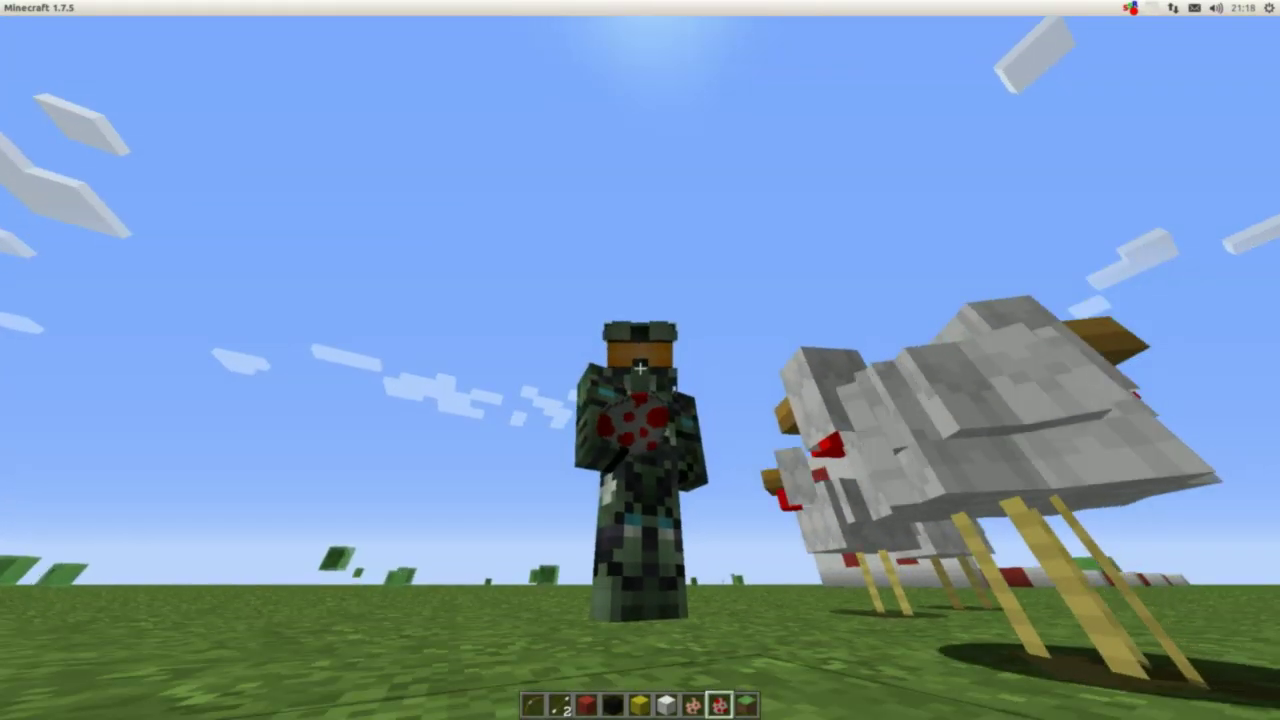
Step: Scroll the hotbar to the Zombie Pigman spawn egg, spawn pigmen, then return to the bow in slot 1
scroll(640, 368, up, 1)
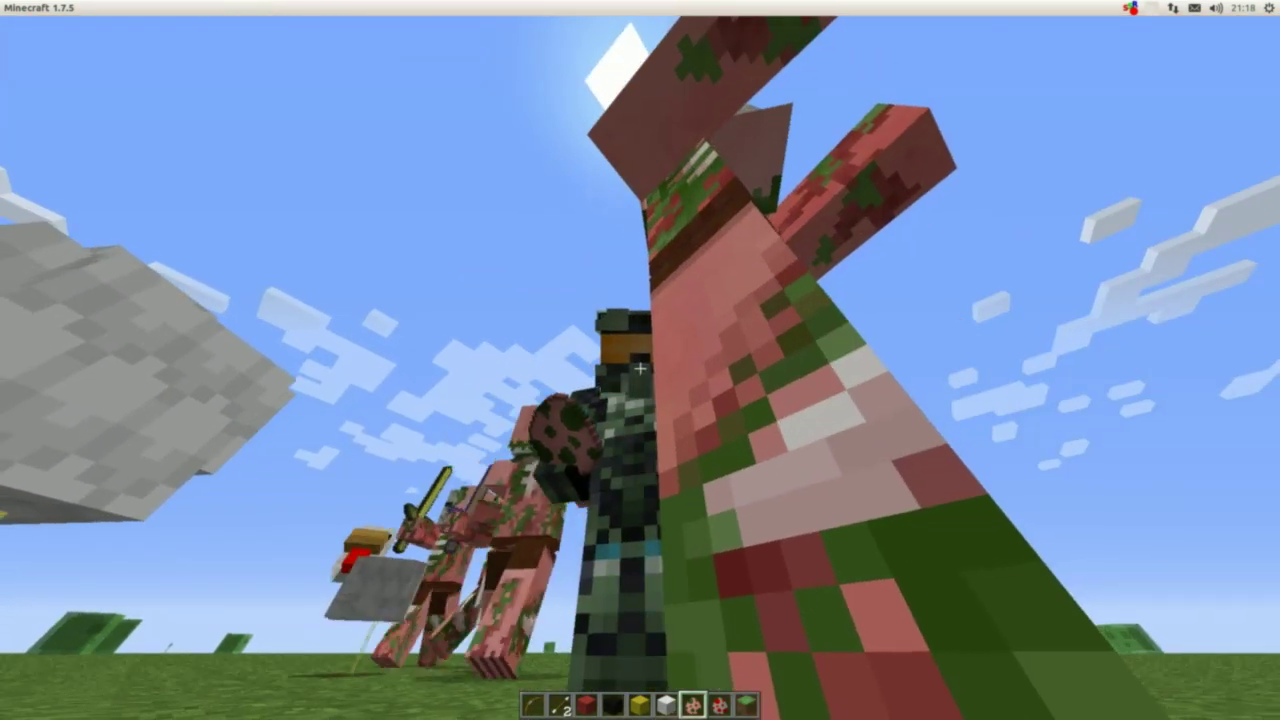
scroll(640, 368, up, 2)
scroll(640, 368, up, 1)
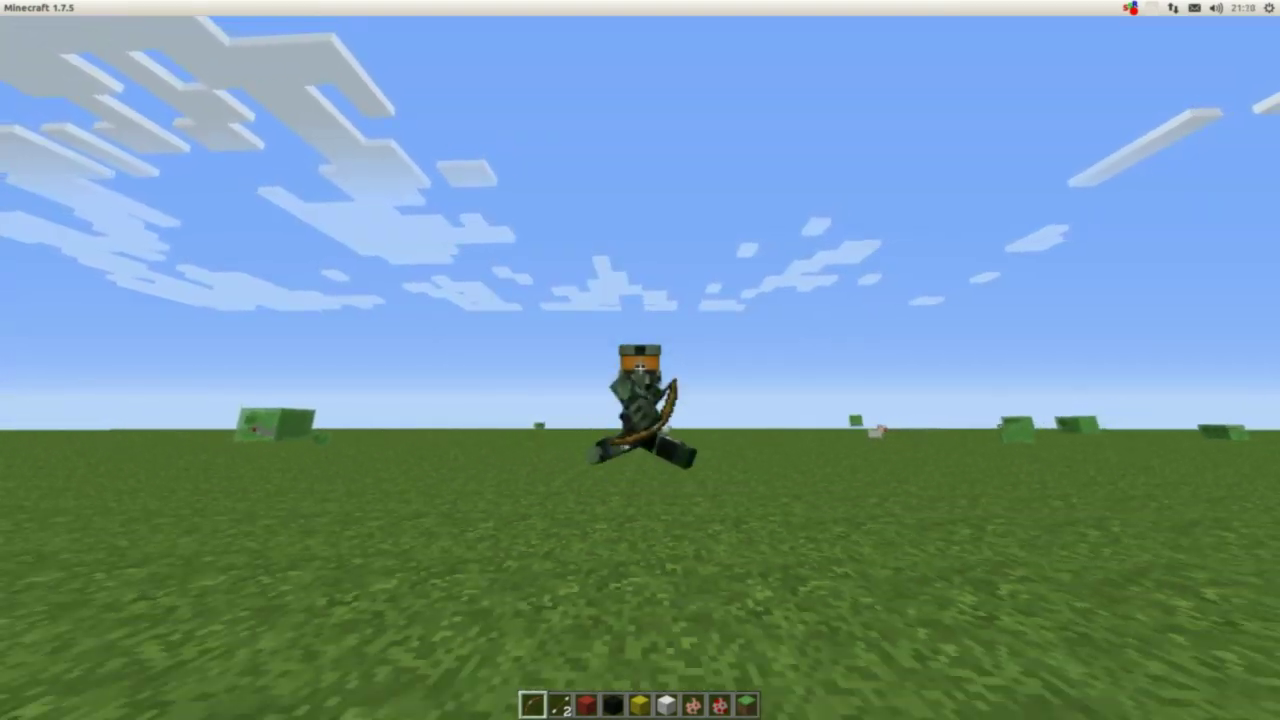
Step: Walk across the grassy field past the slime toward the red bars
key(w)
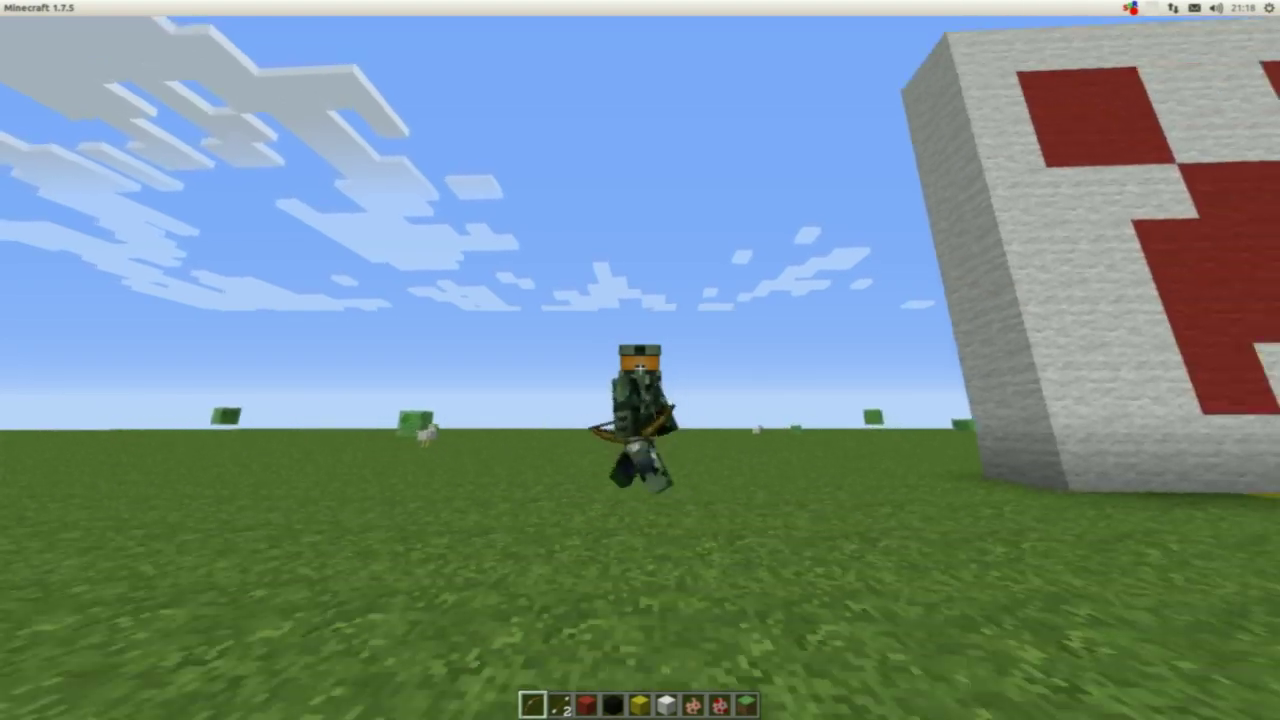
key(w)
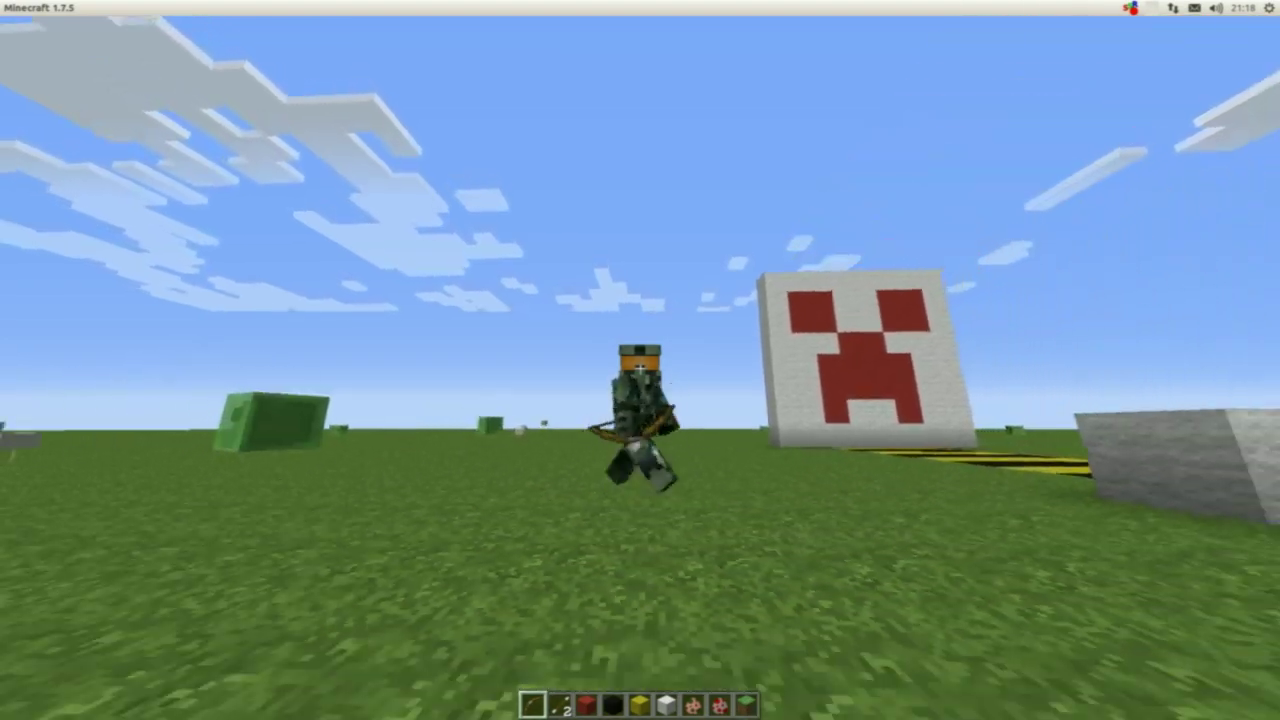
key(w)
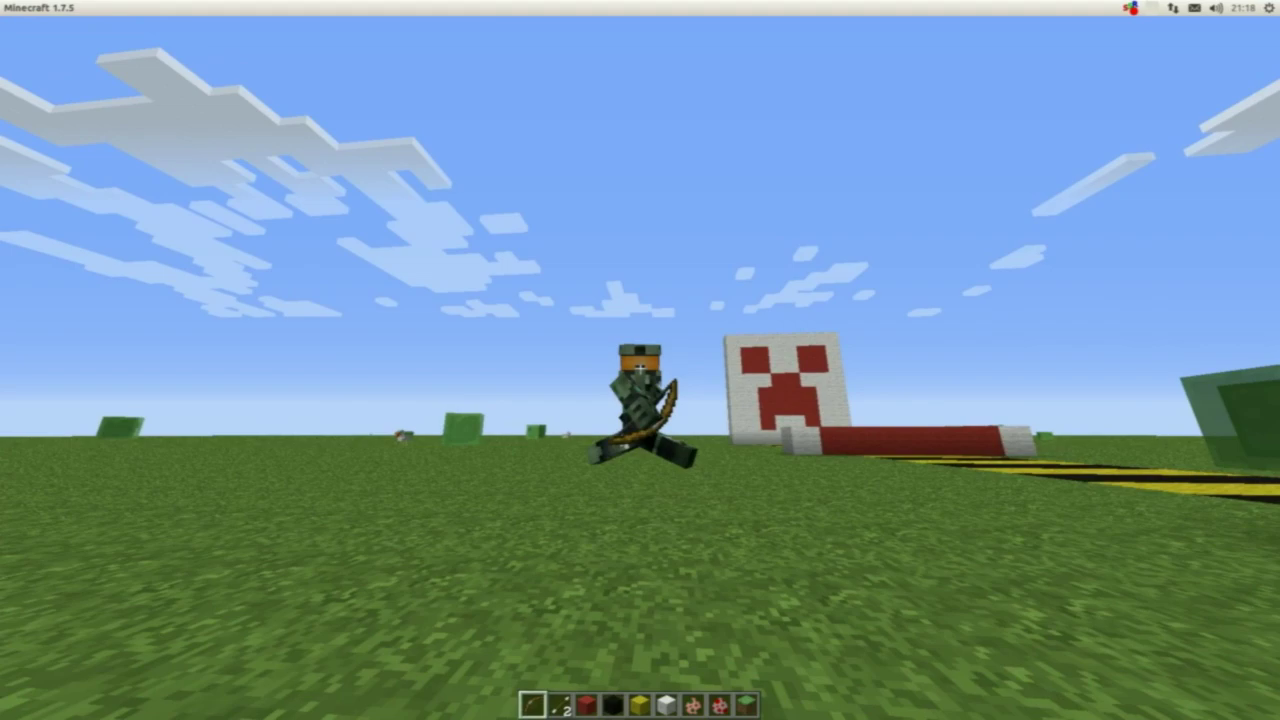
key(w)
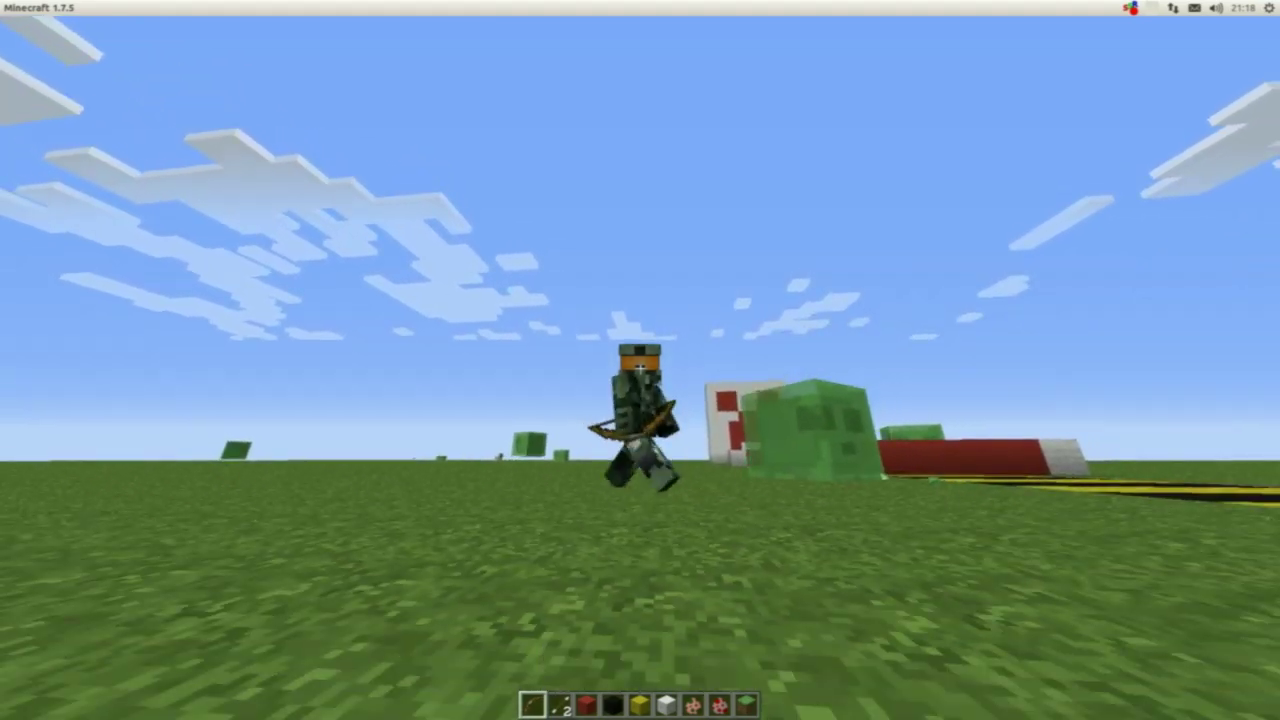
key(w)
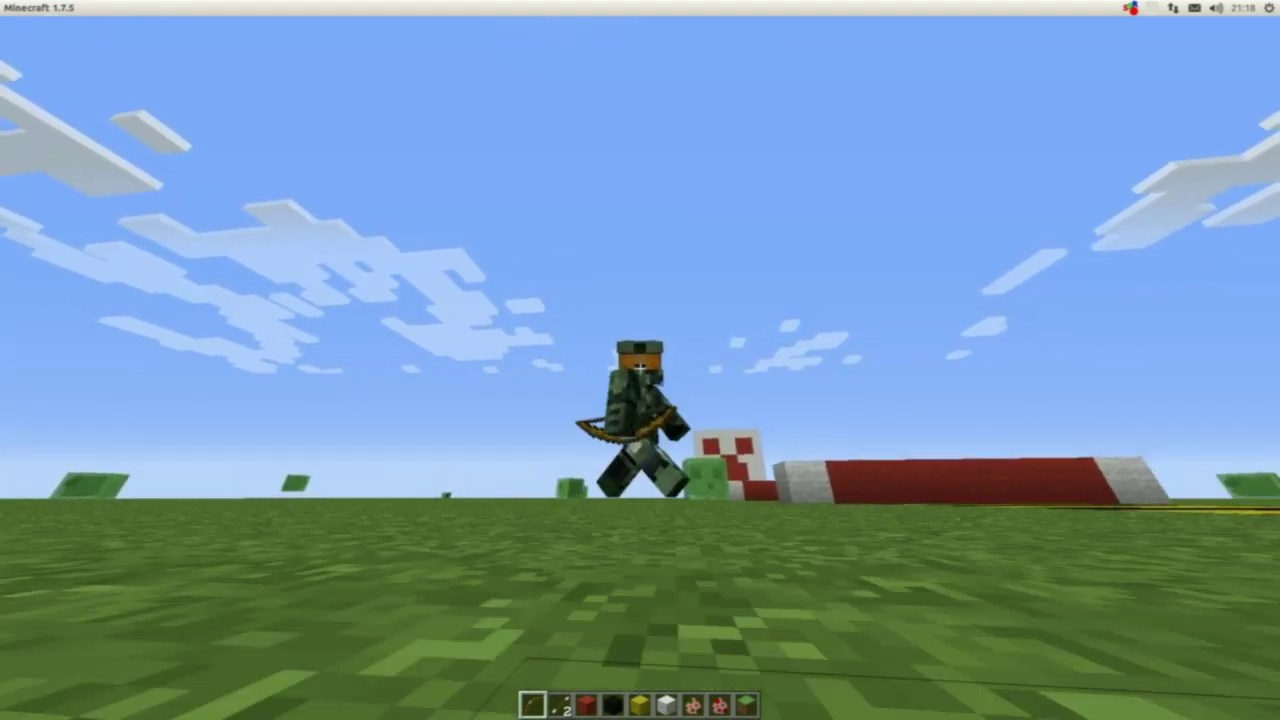
key(w)
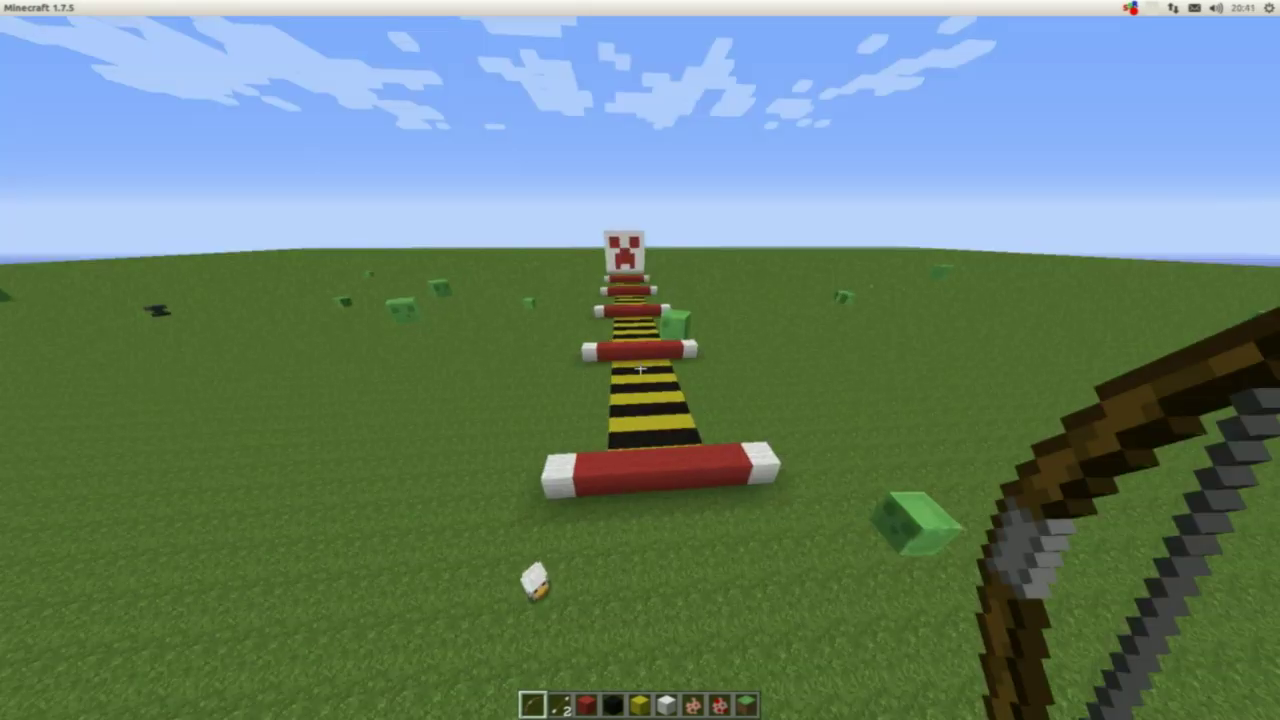
Step: Switch to first-person view, follow the striped road and jump onto the red bar facing the creeper target
key(w)
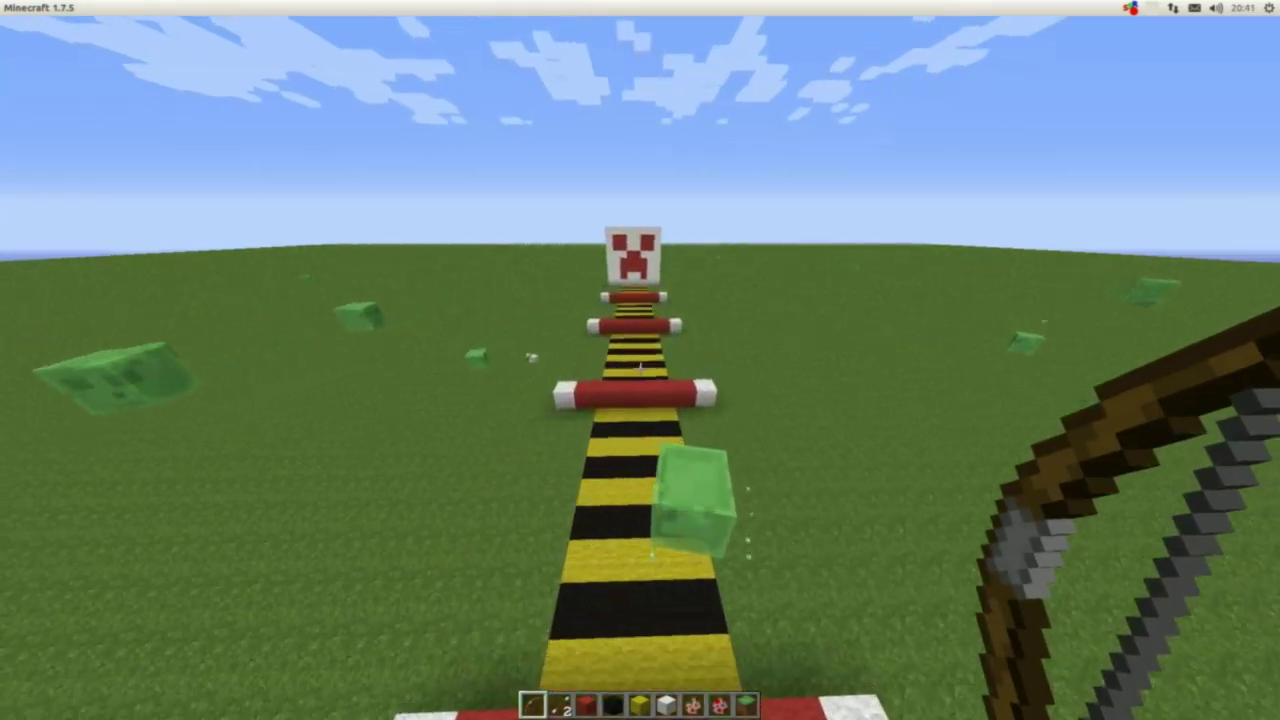
key(w)
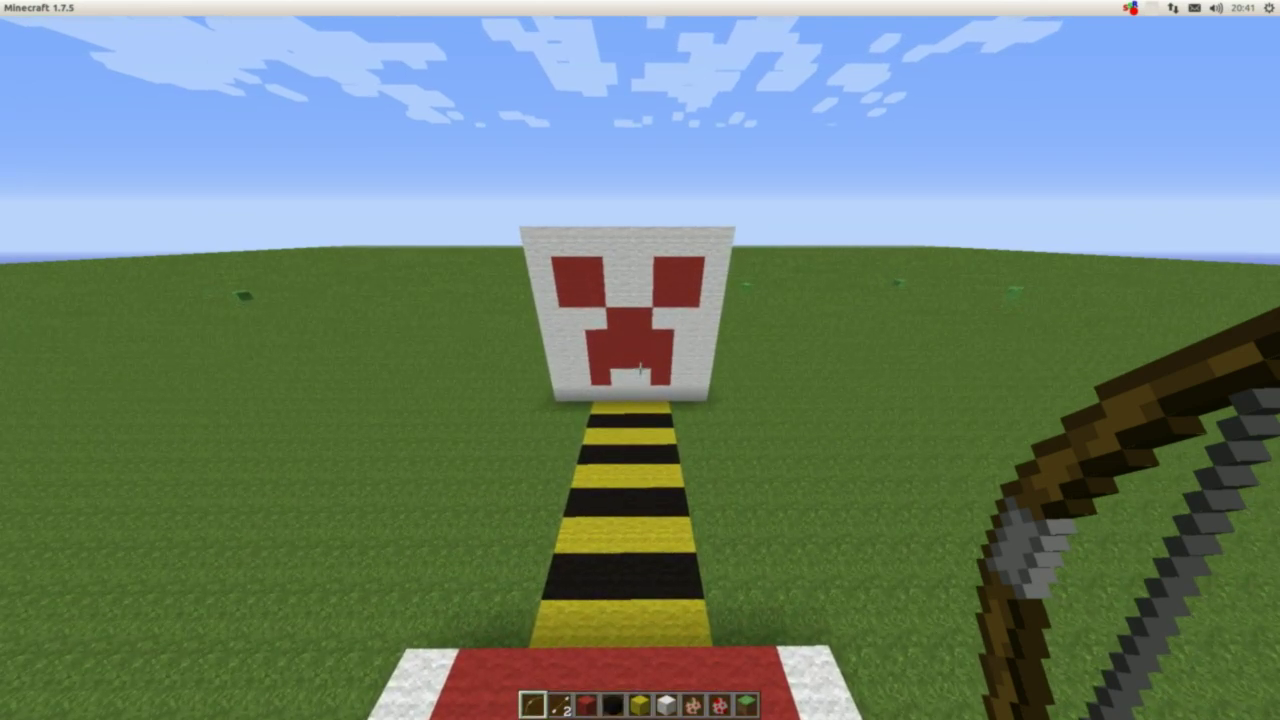
key(w)
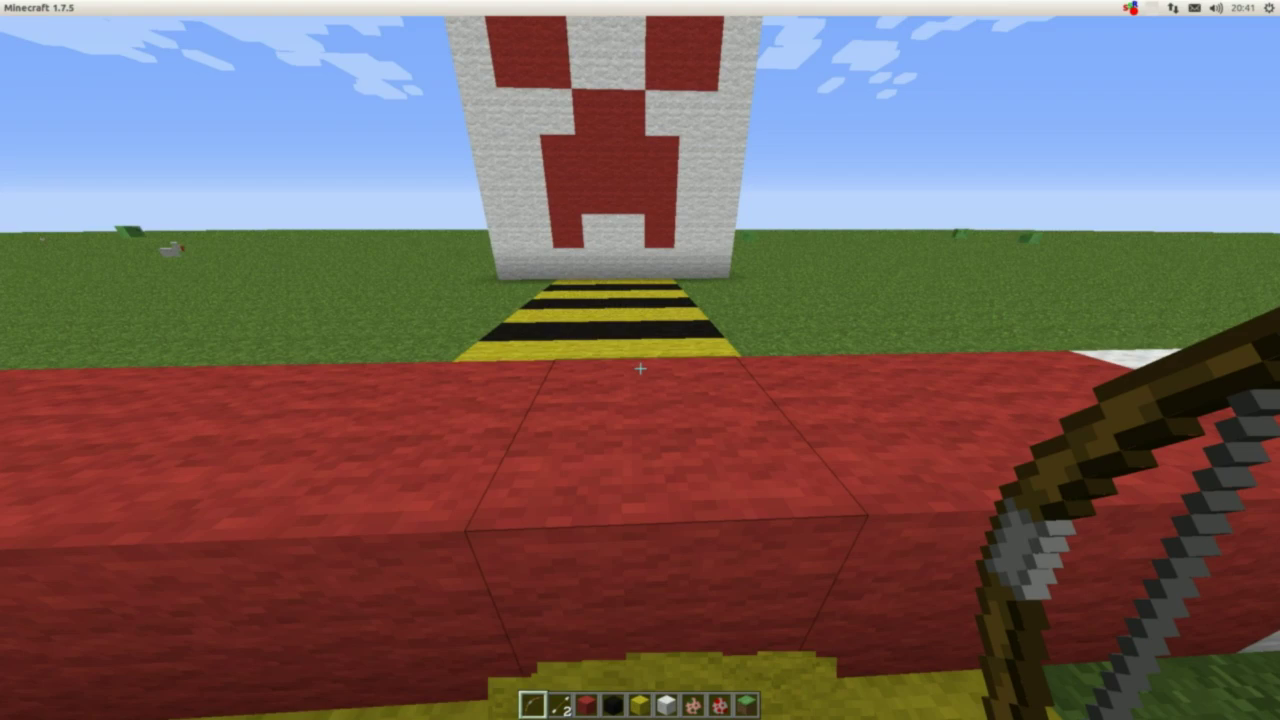
key(space)
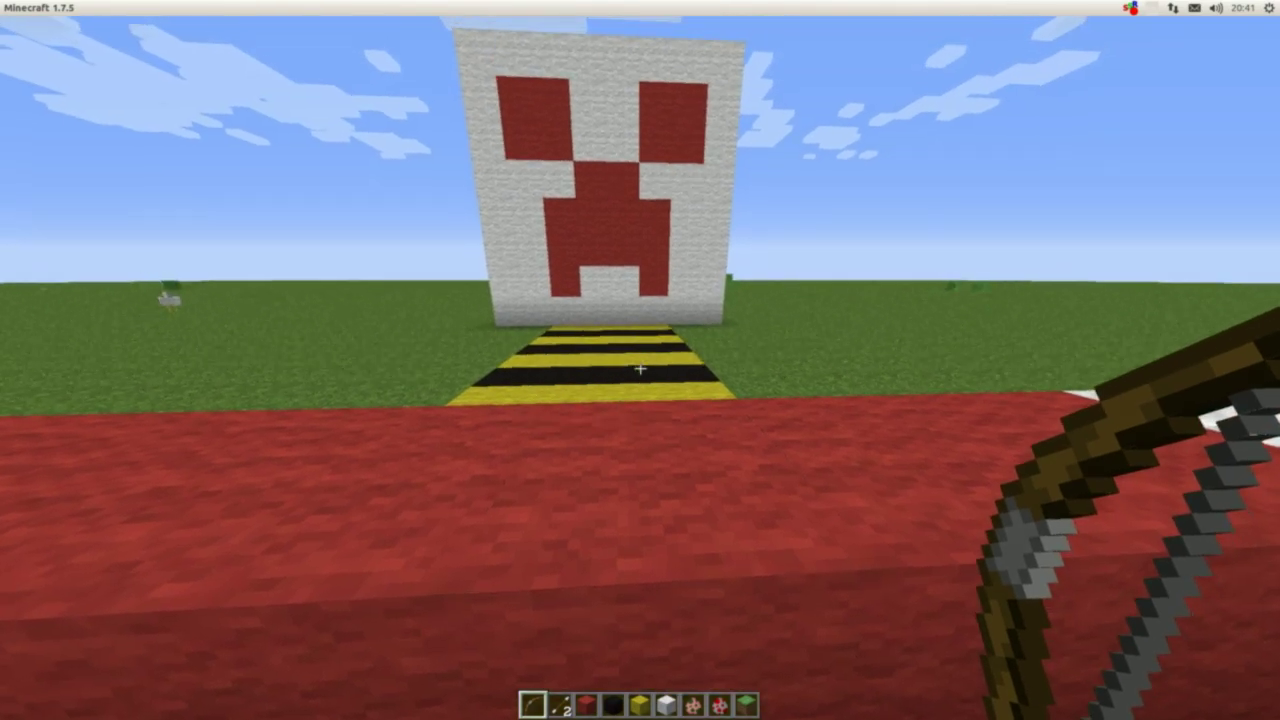
key(w)
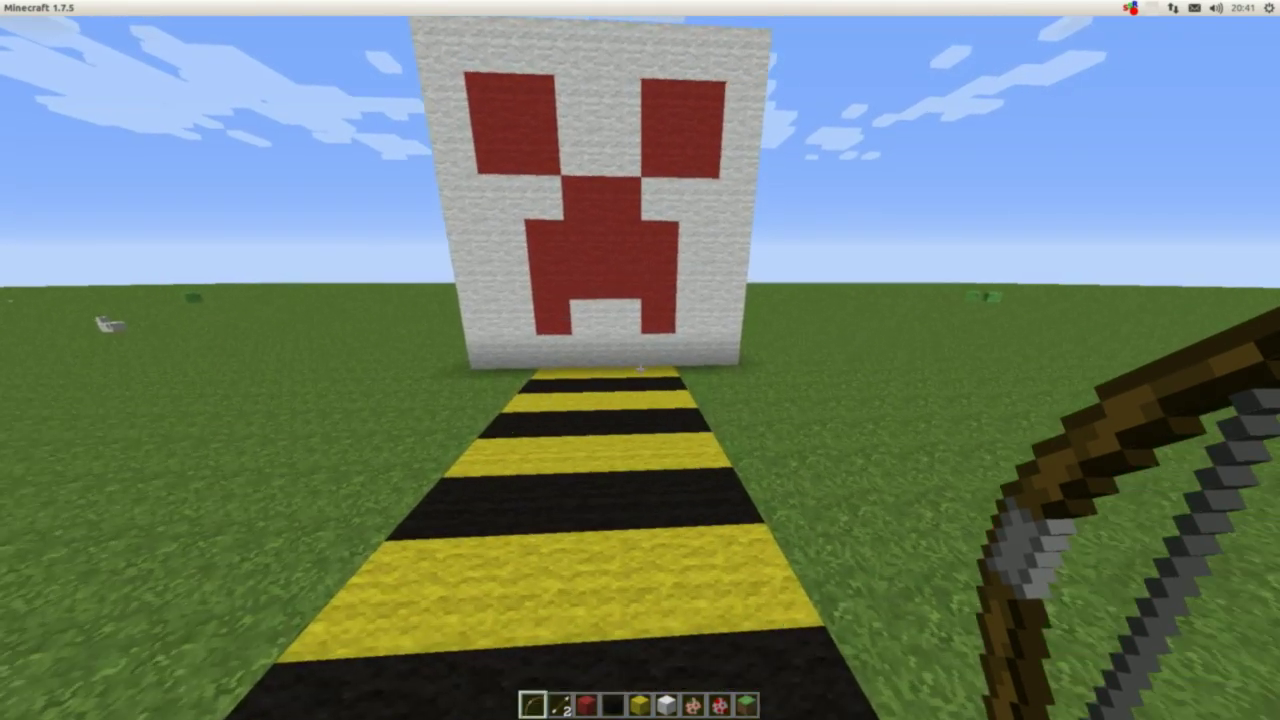
key(w)
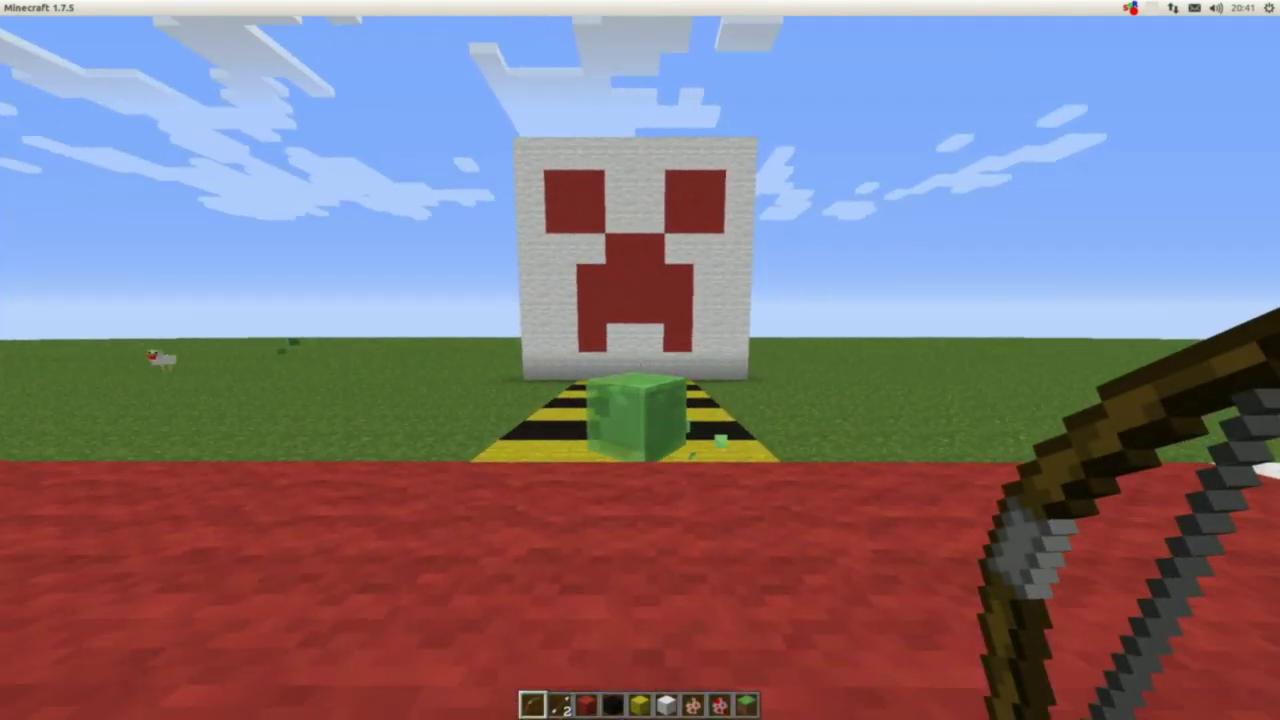
Step: Shoot a first arrow at the creeper target and walk closer to see where it landed
right_click(640, 368)
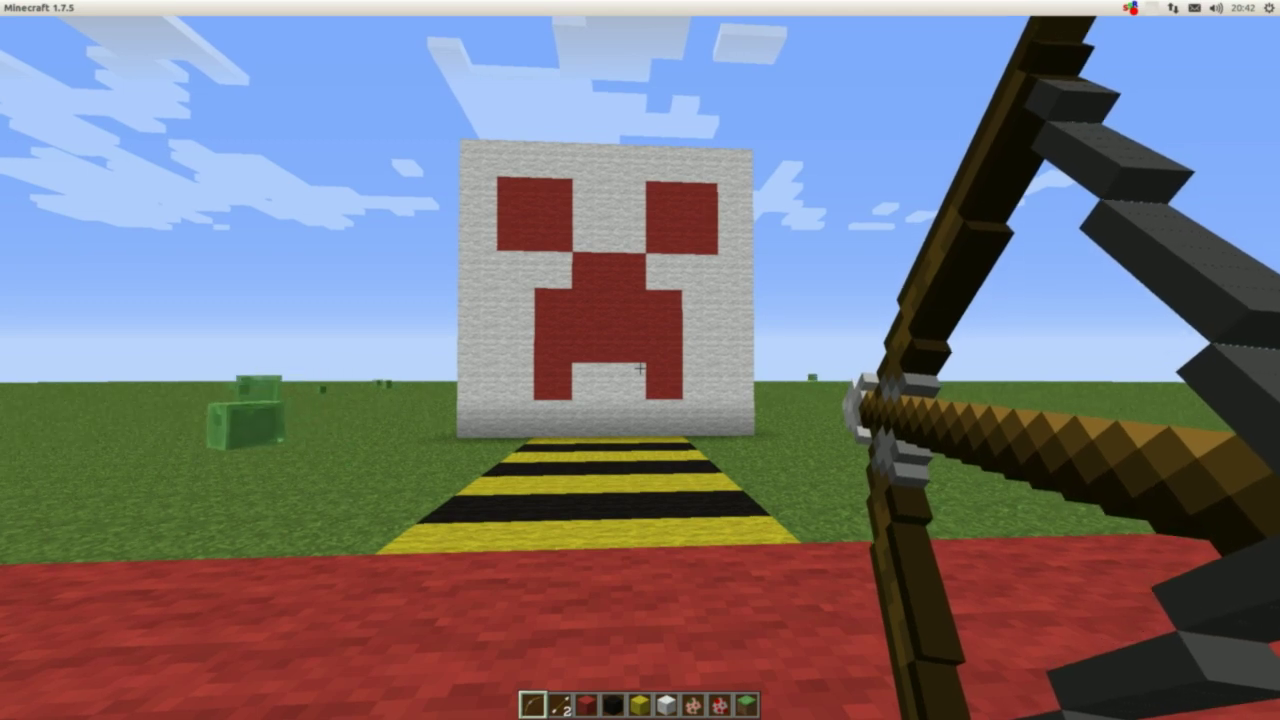
right_click(640, 368)
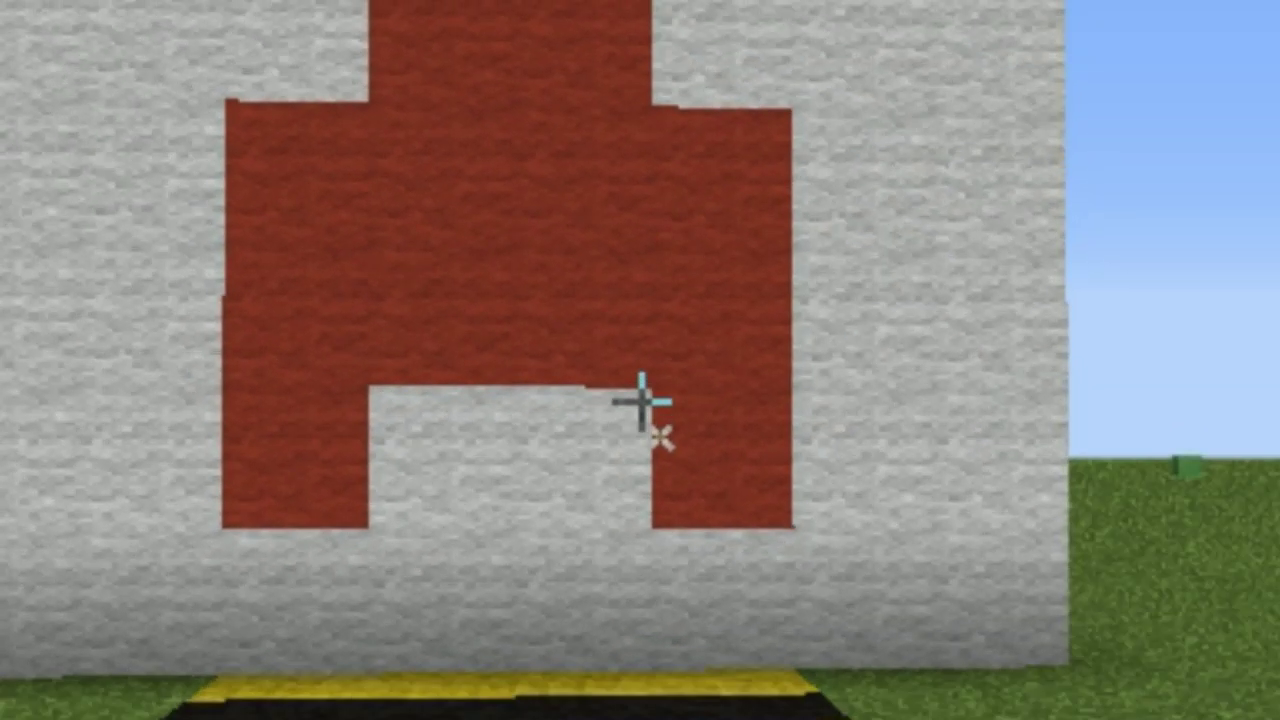
key(w)
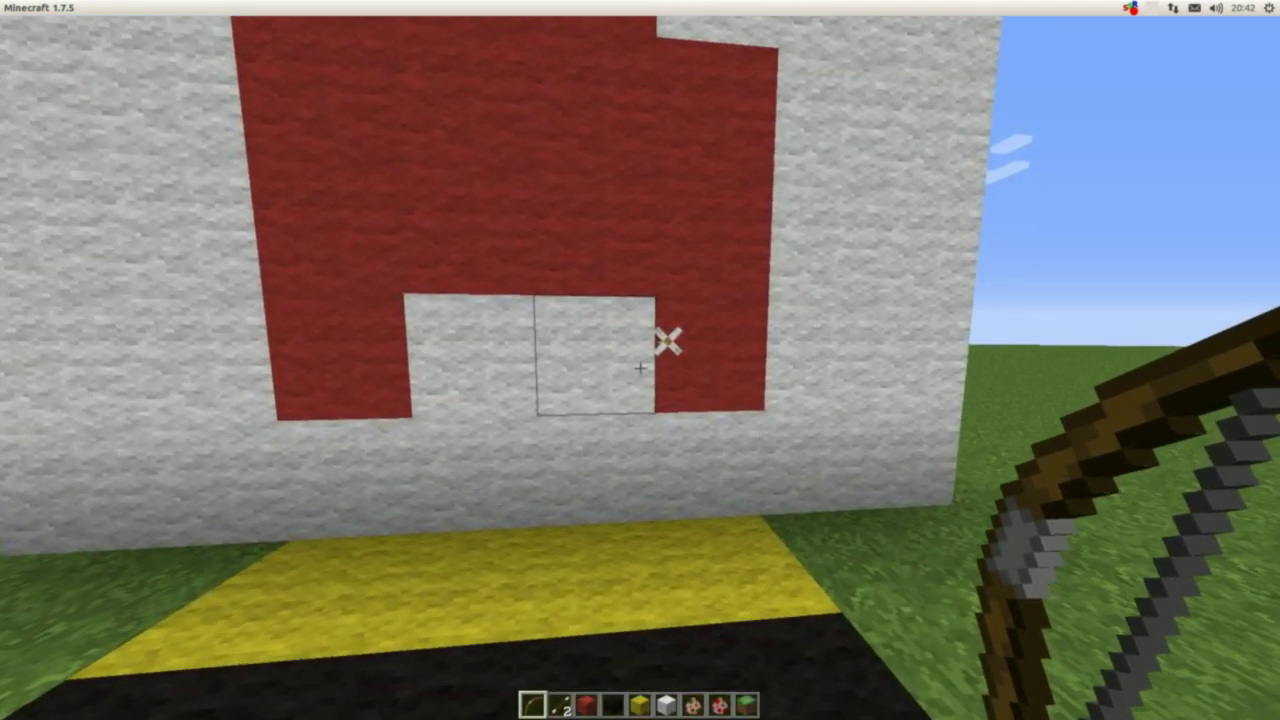
key(w)
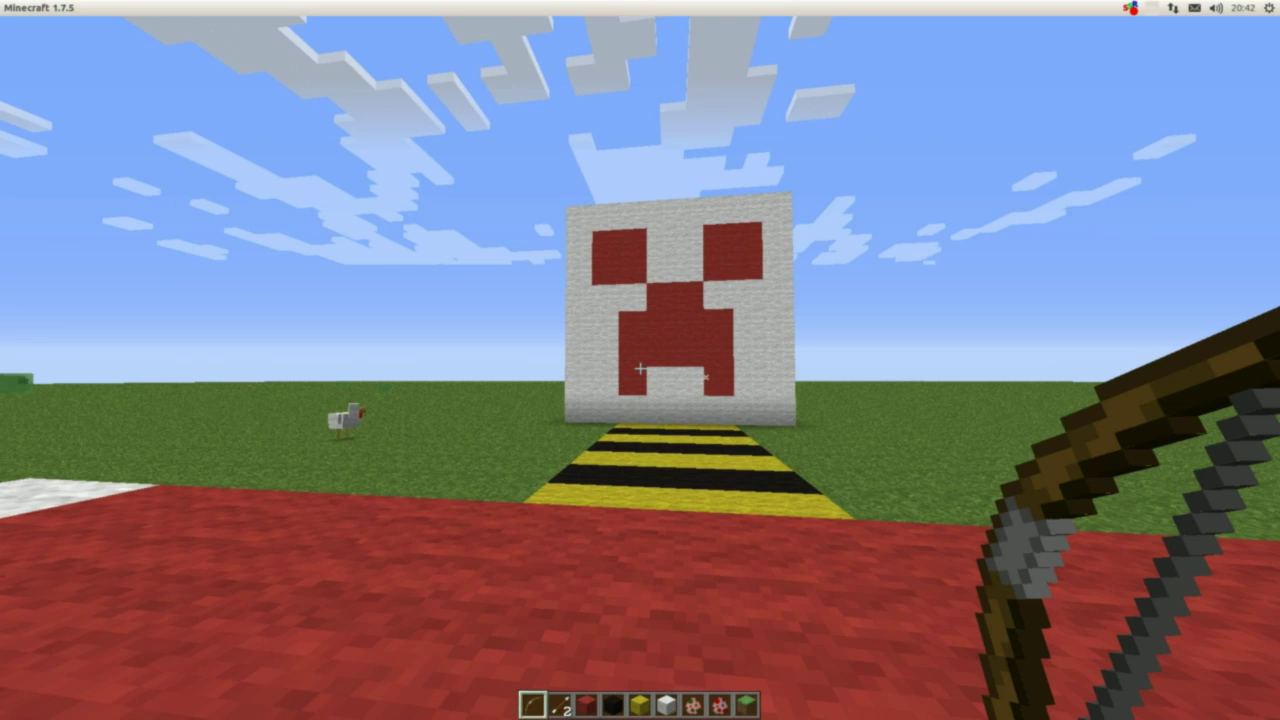
Step: Fire several more arrows into the creeper target around its mouth
right_click(640, 368)
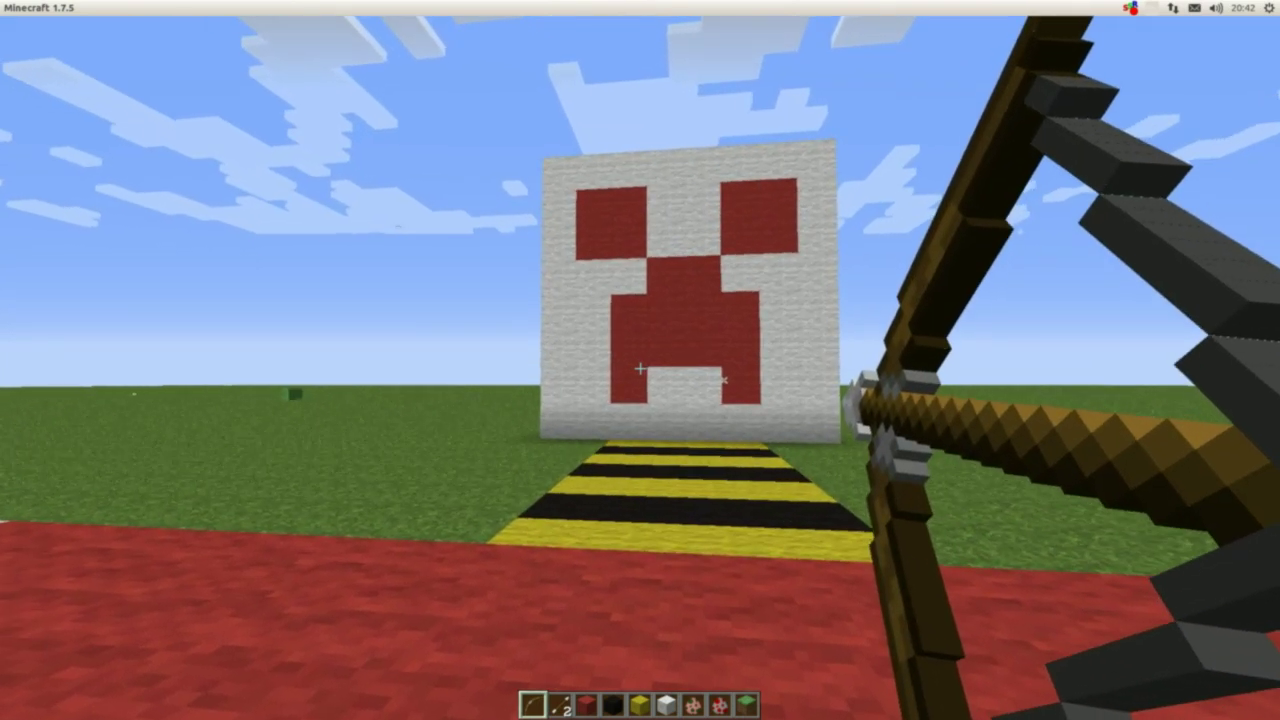
right_click(640, 368)
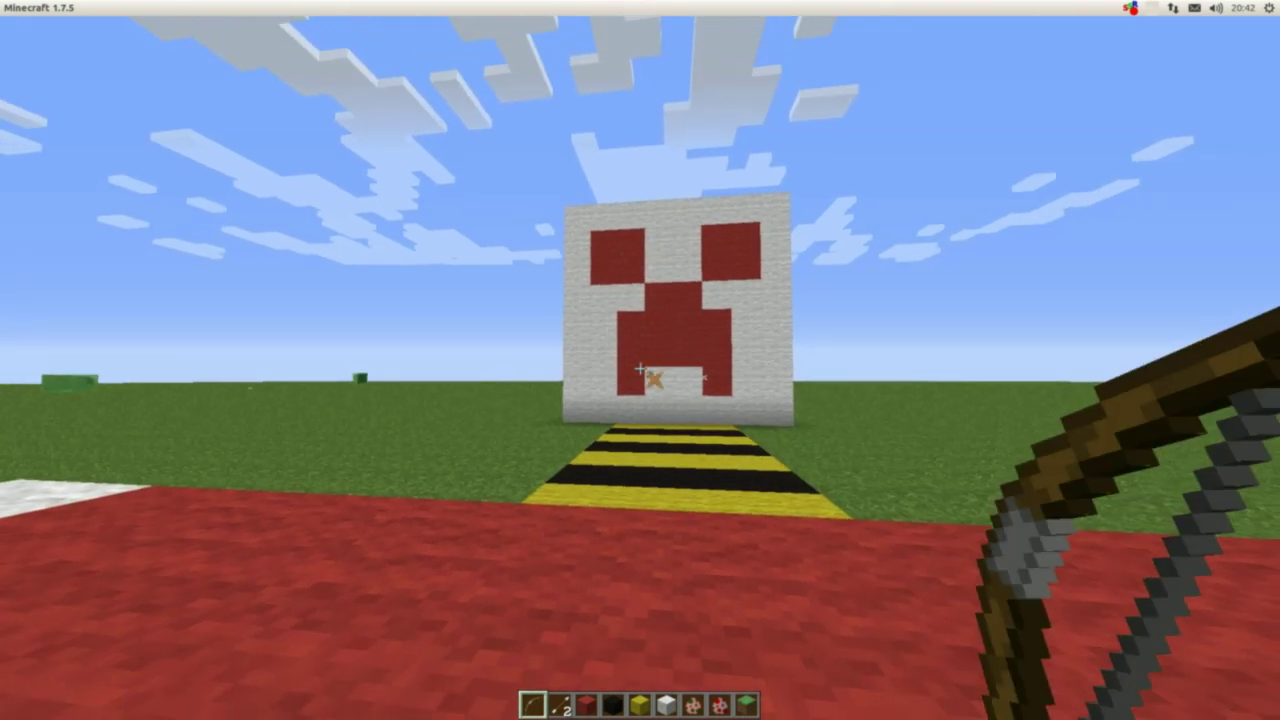
right_click(640, 368)
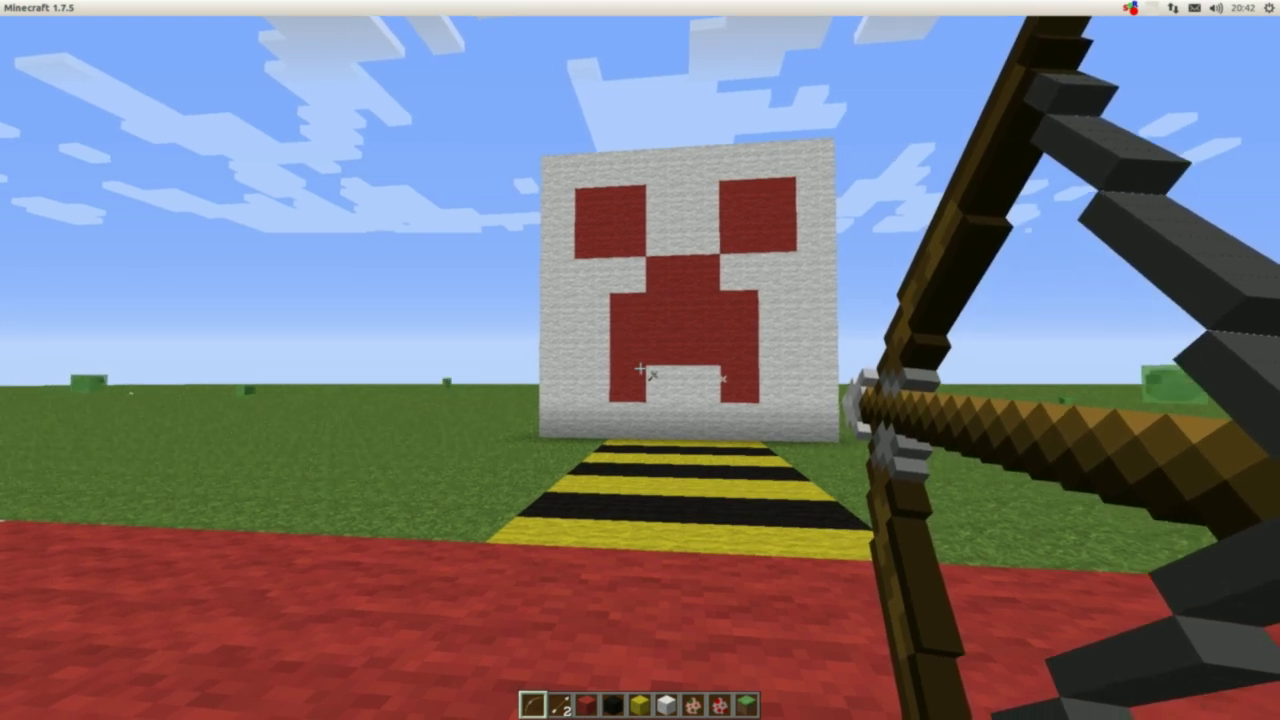
right_click(640, 369)
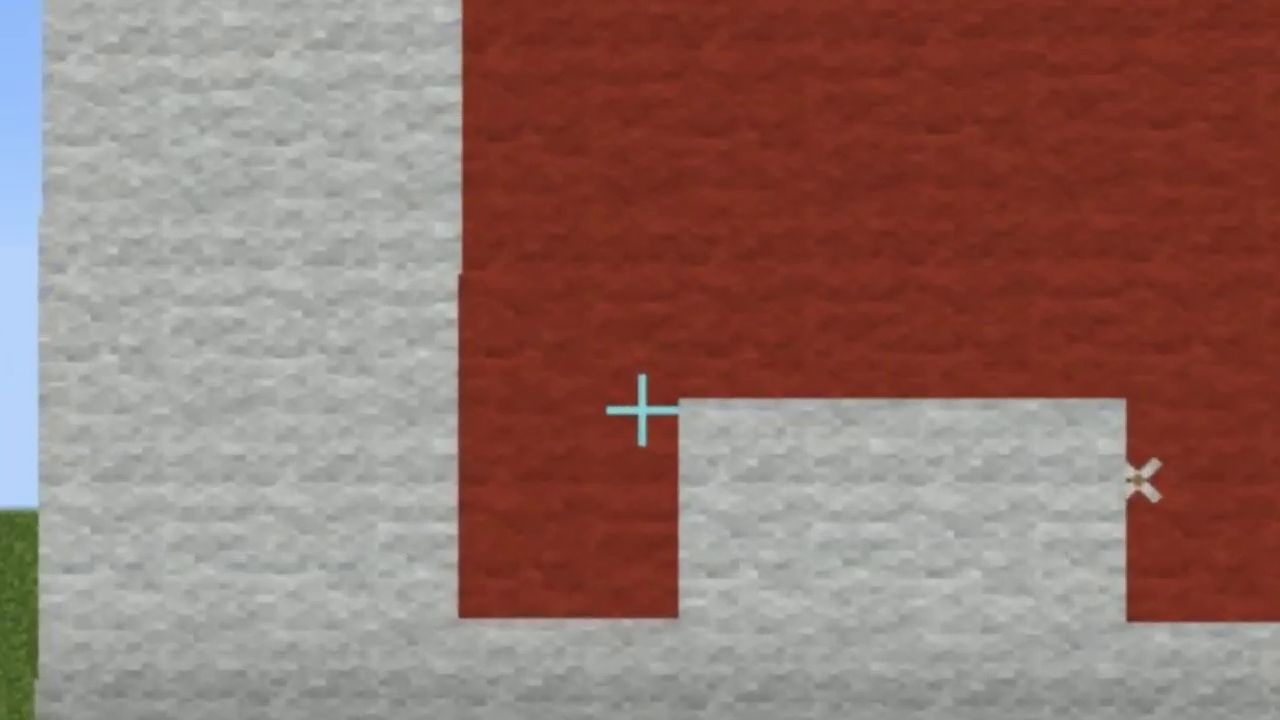
right_click(640, 369)
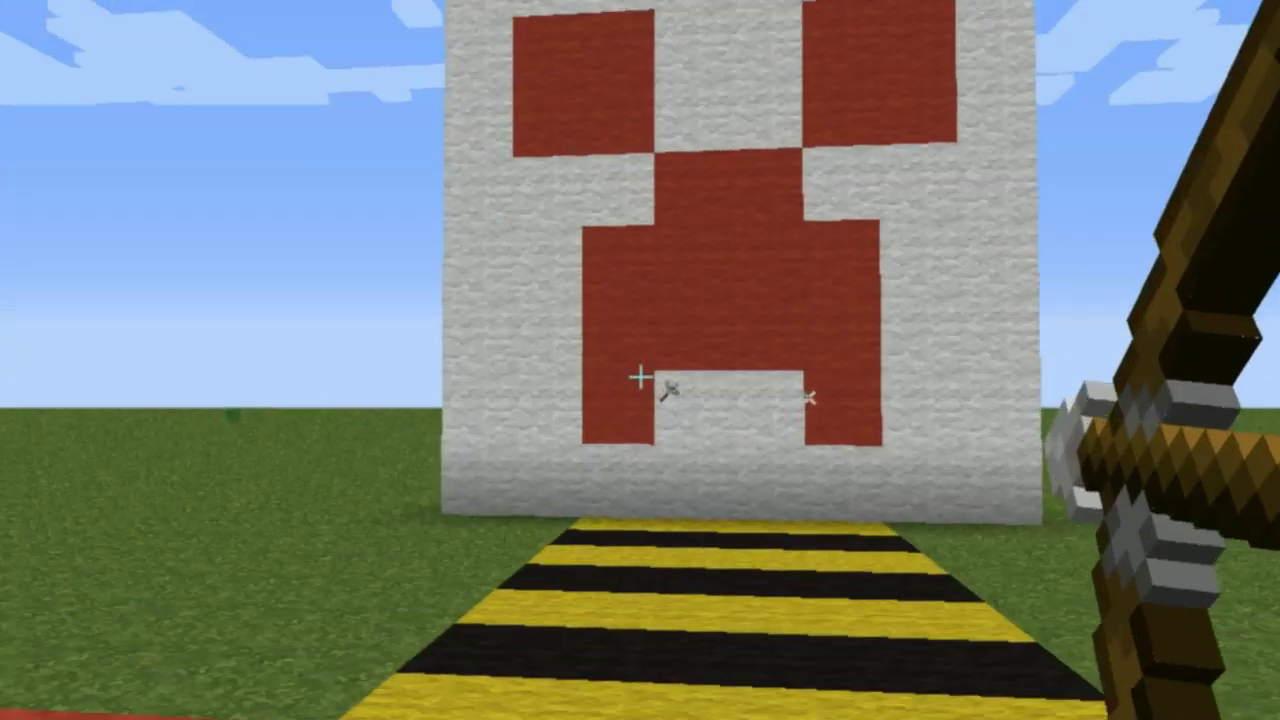
right_click(640, 410)
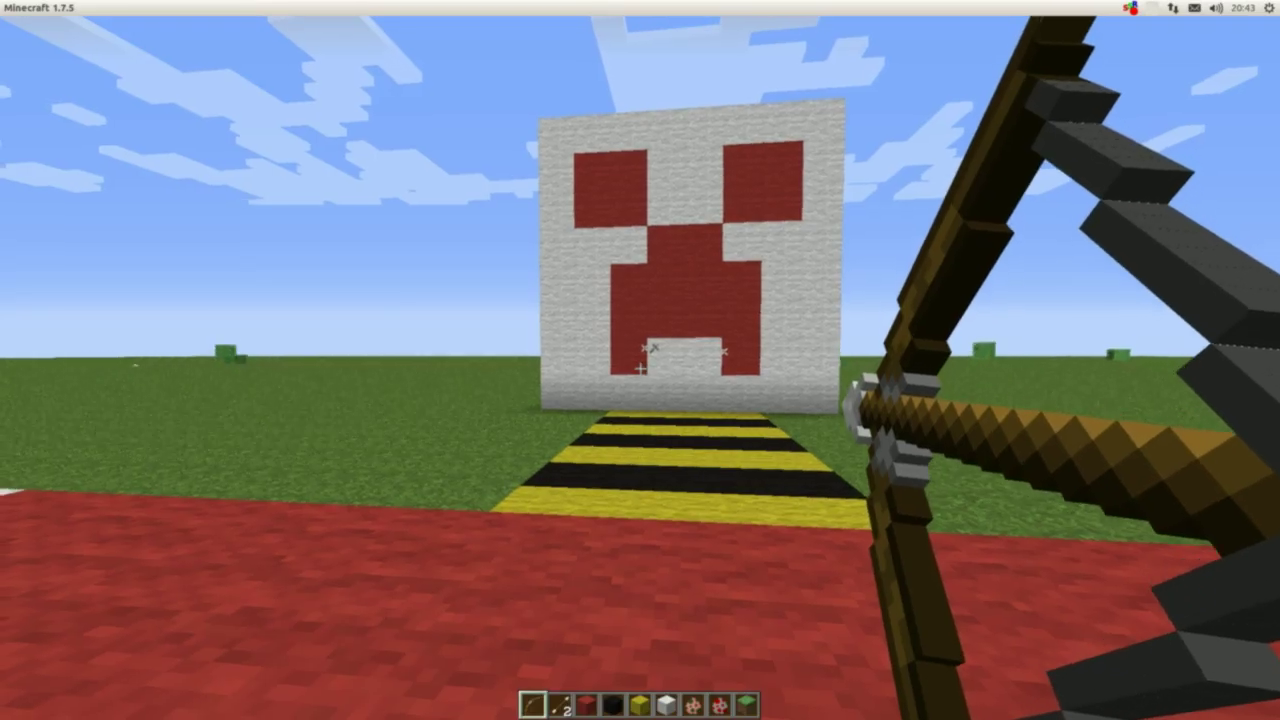
right_click(640, 360)
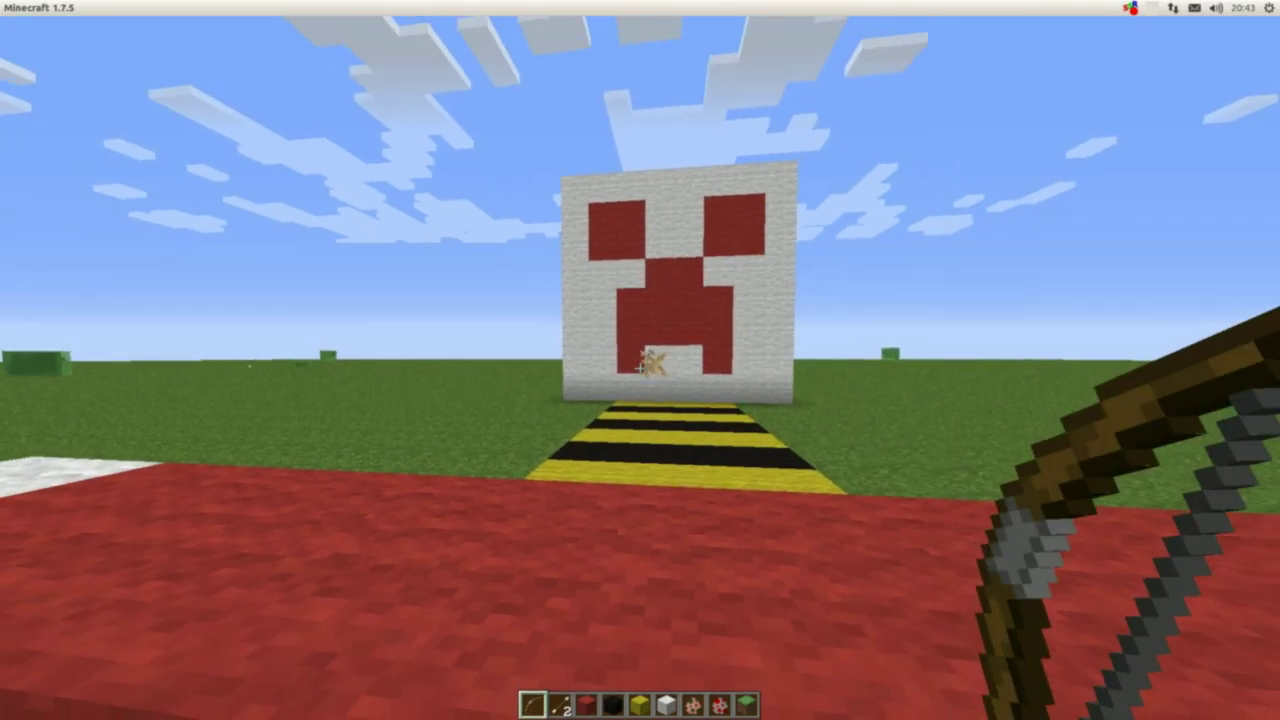
right_click(640, 360)
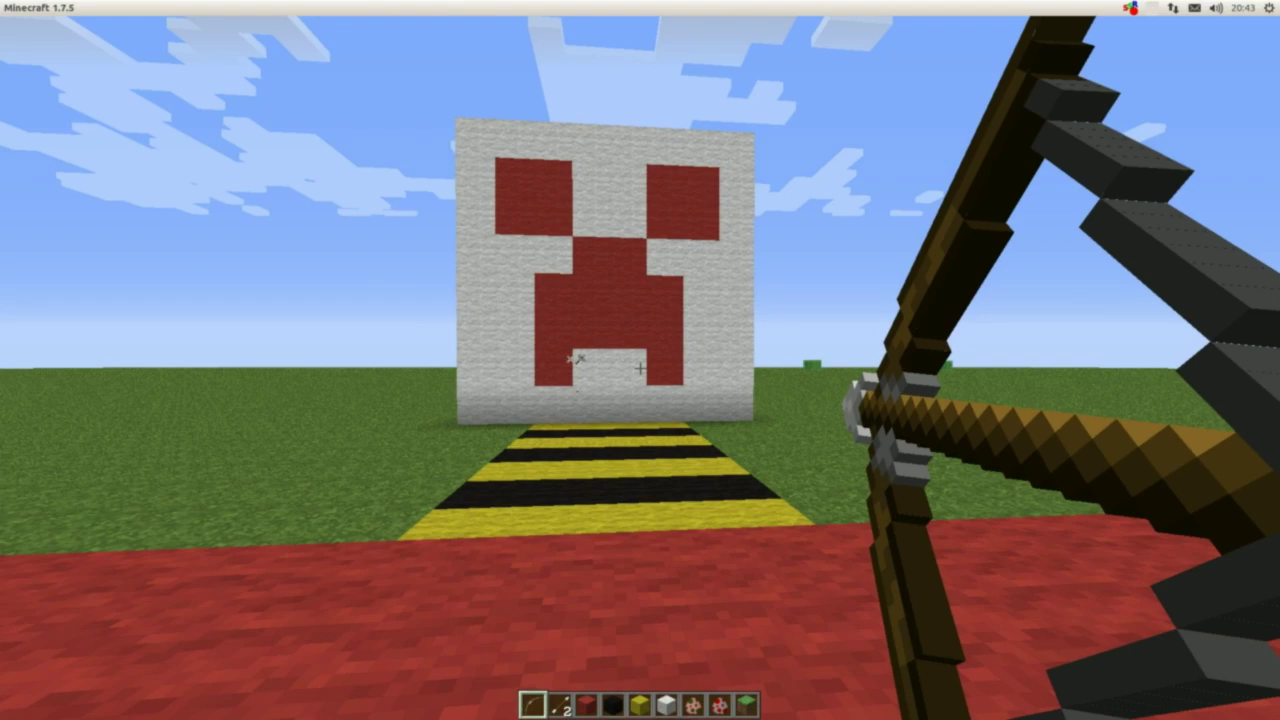
right_click(640, 368)
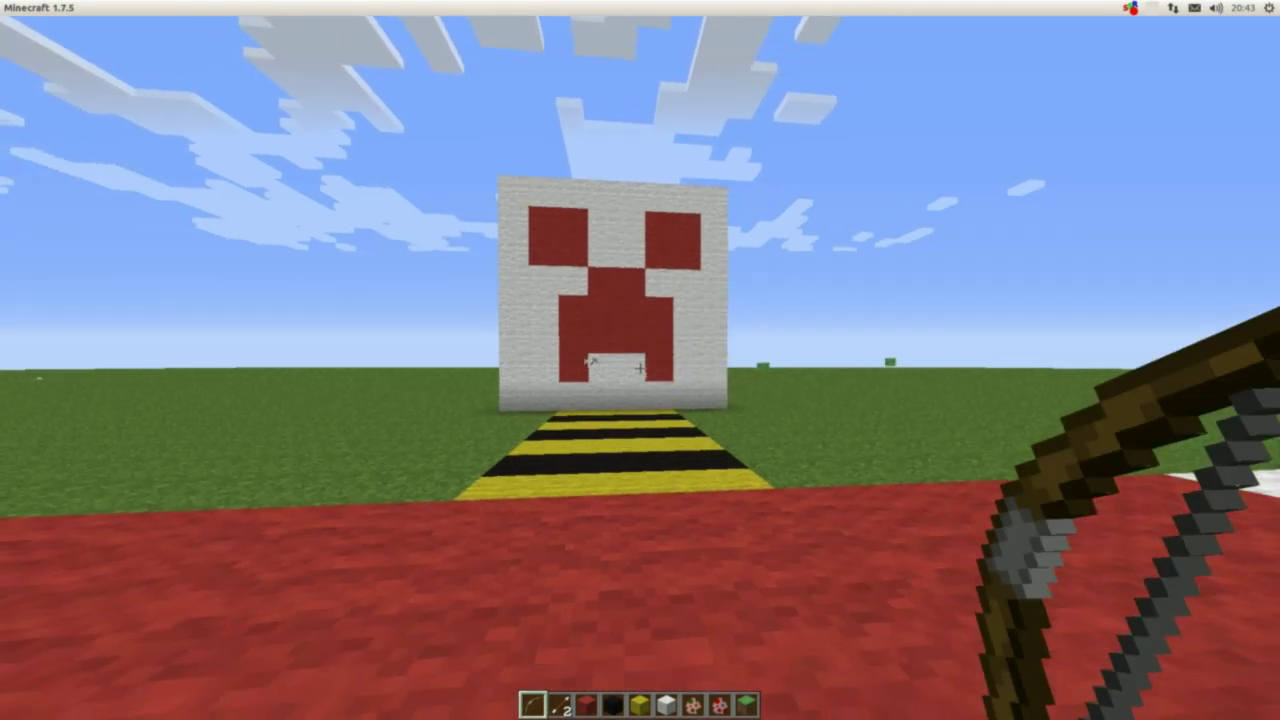
Step: Jump onto the barrier and walk up the striped path to inspect the stuck arrows
key(space)
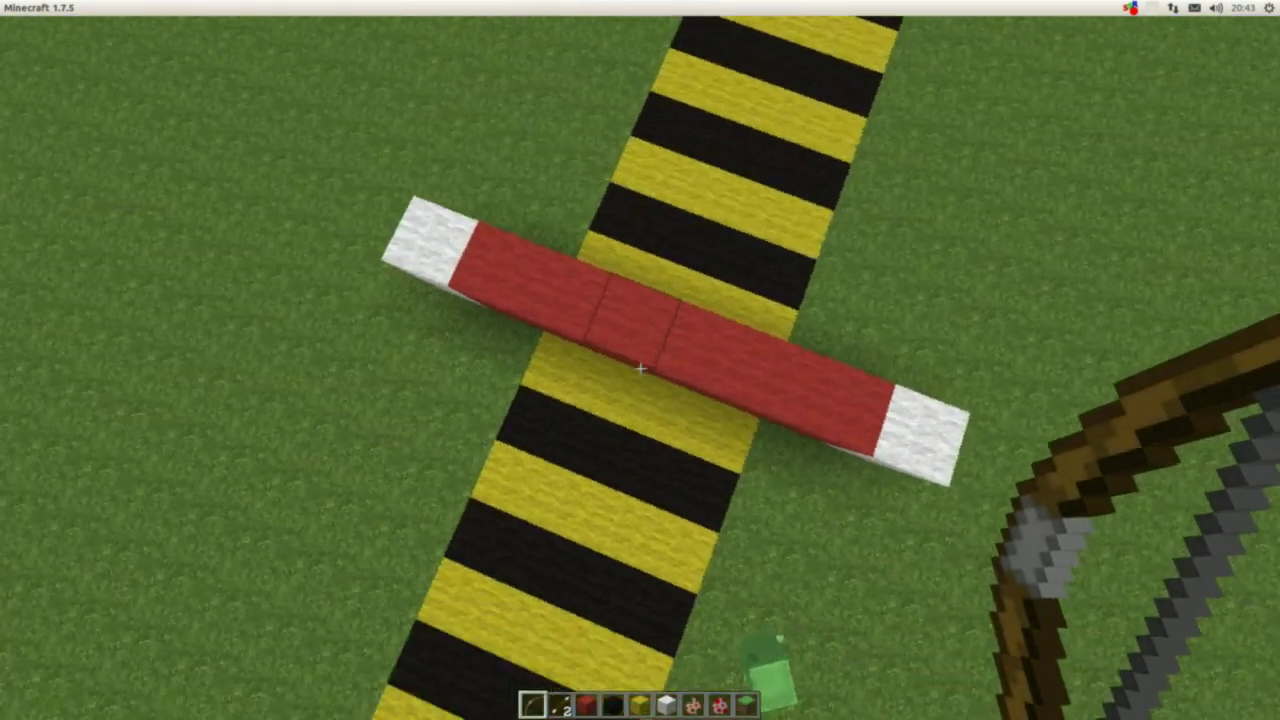
mouse_move(640, 368)
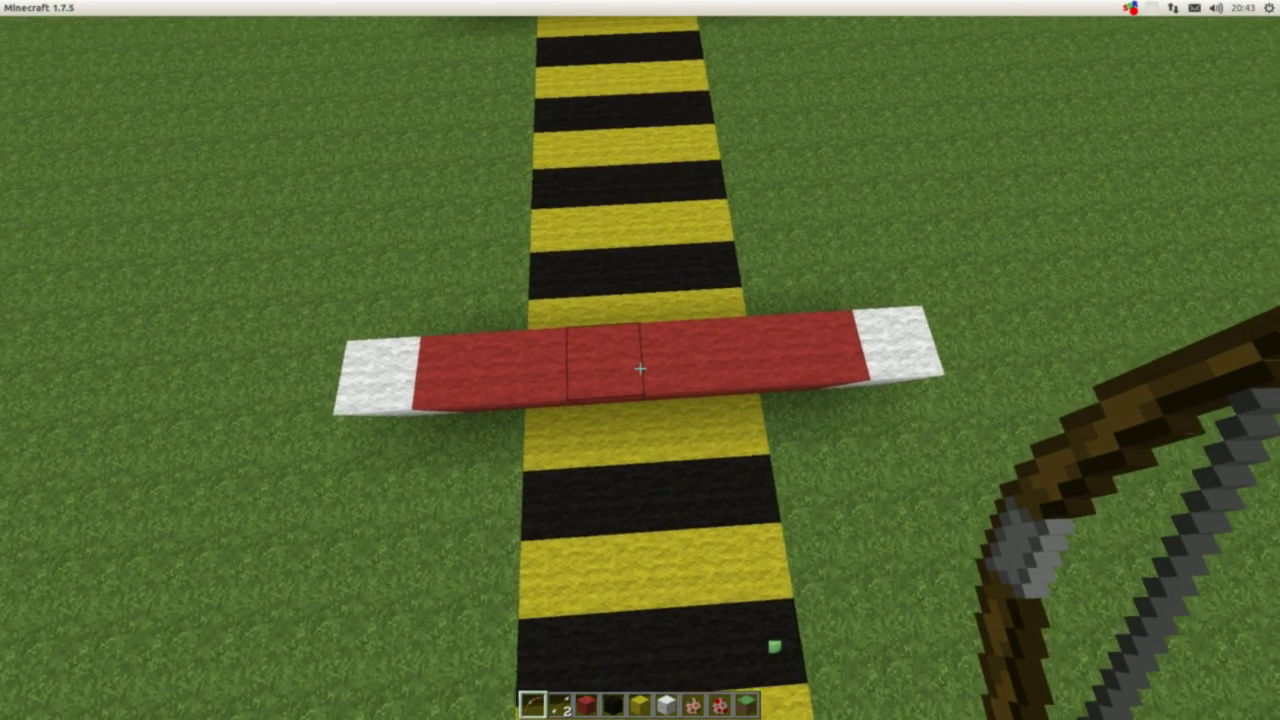
key(w)
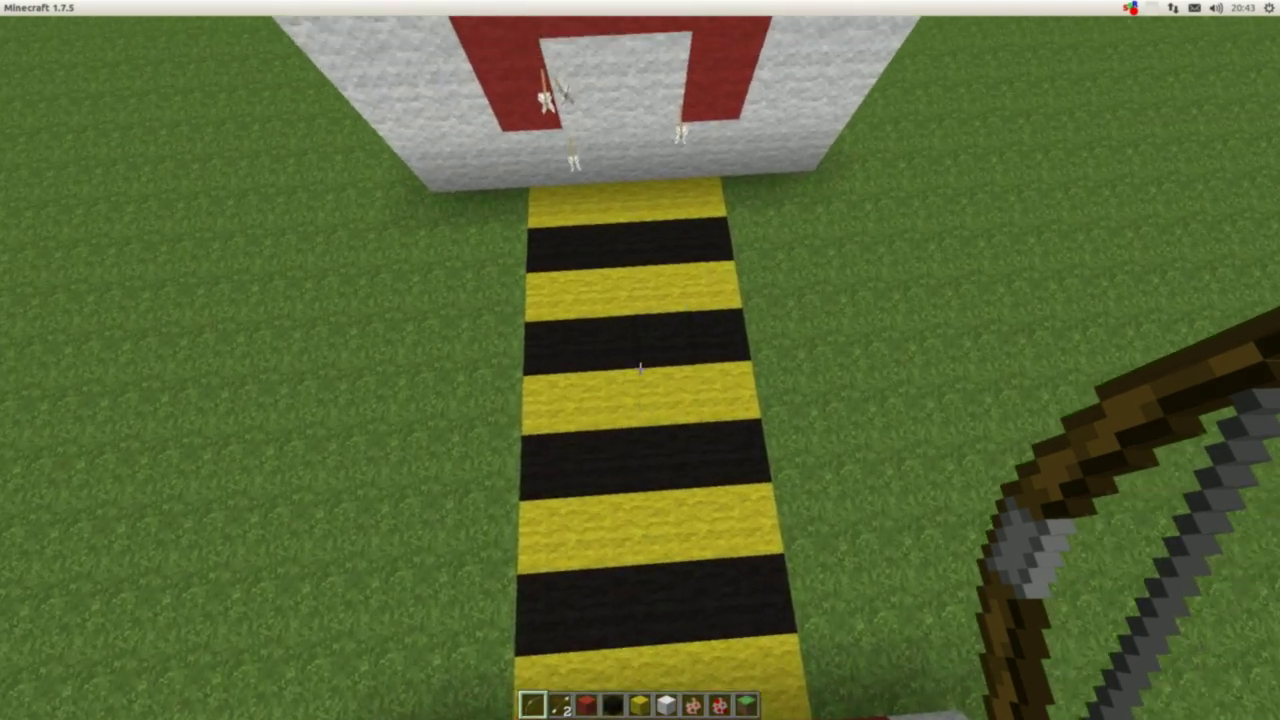
key(w)
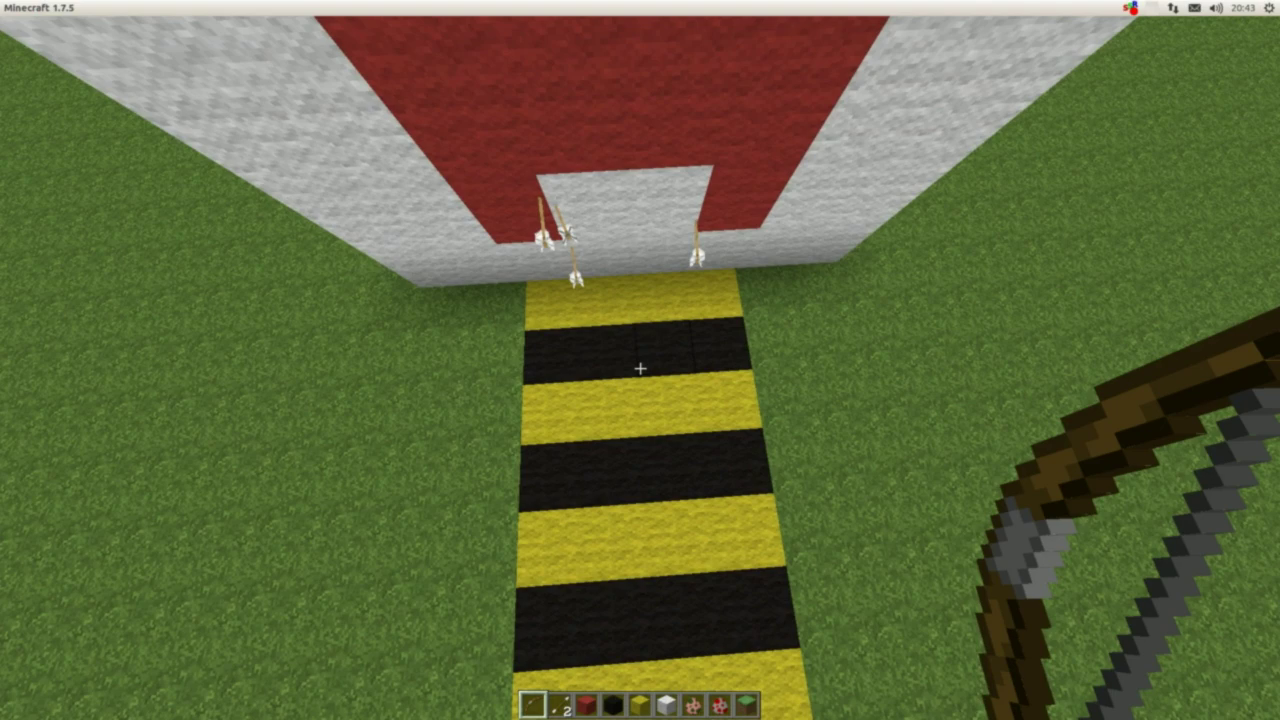
key(w)
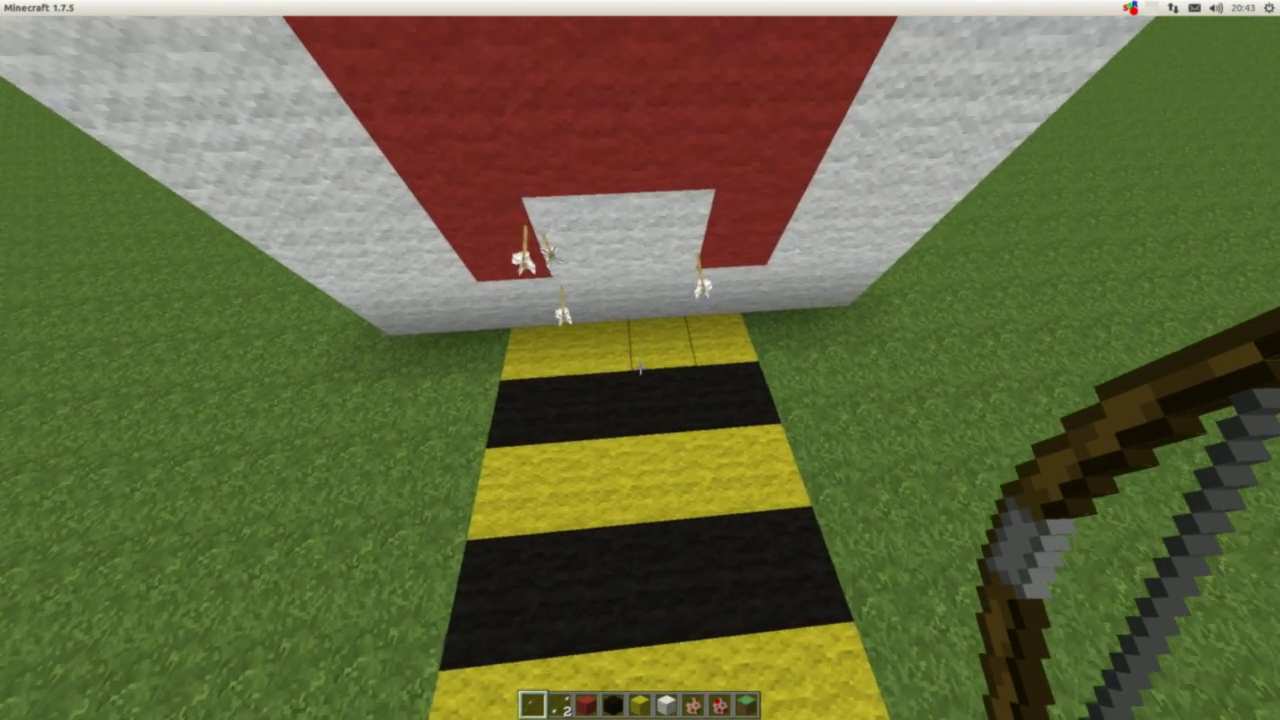
key(w)
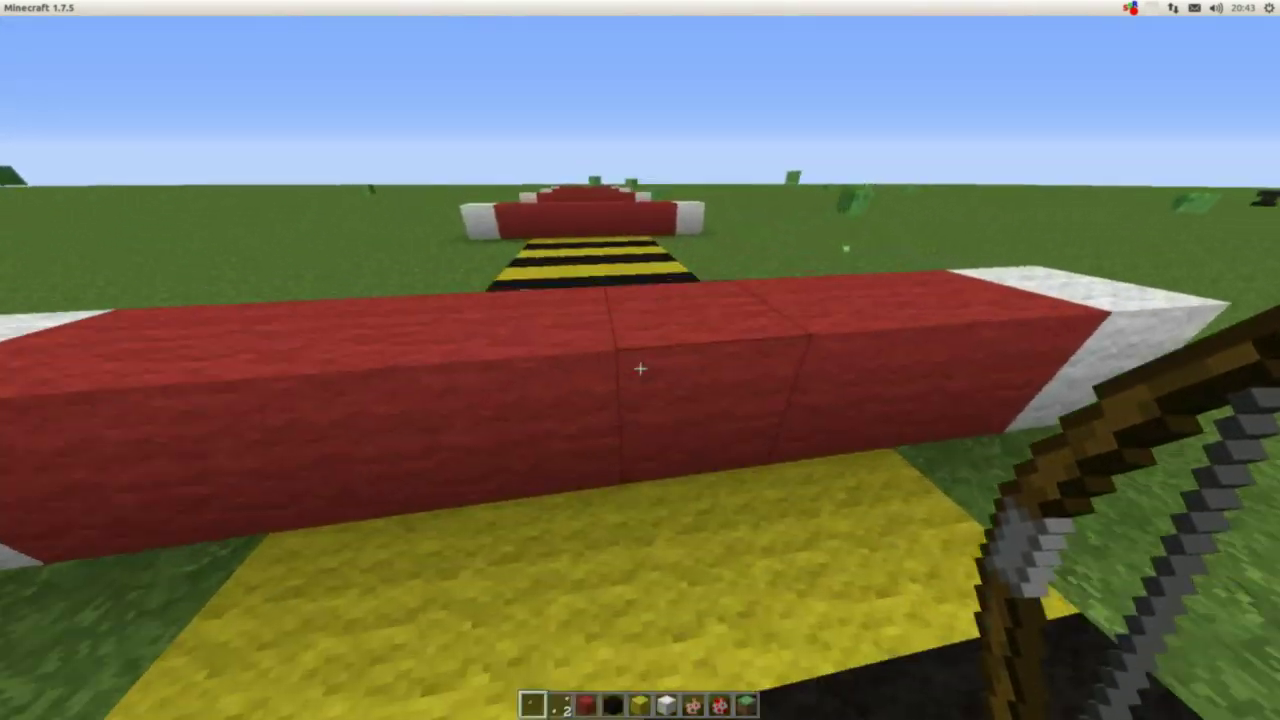
Step: Return to the shooting position and fire several arrows across the field and into the sky
key(space)
key(w)
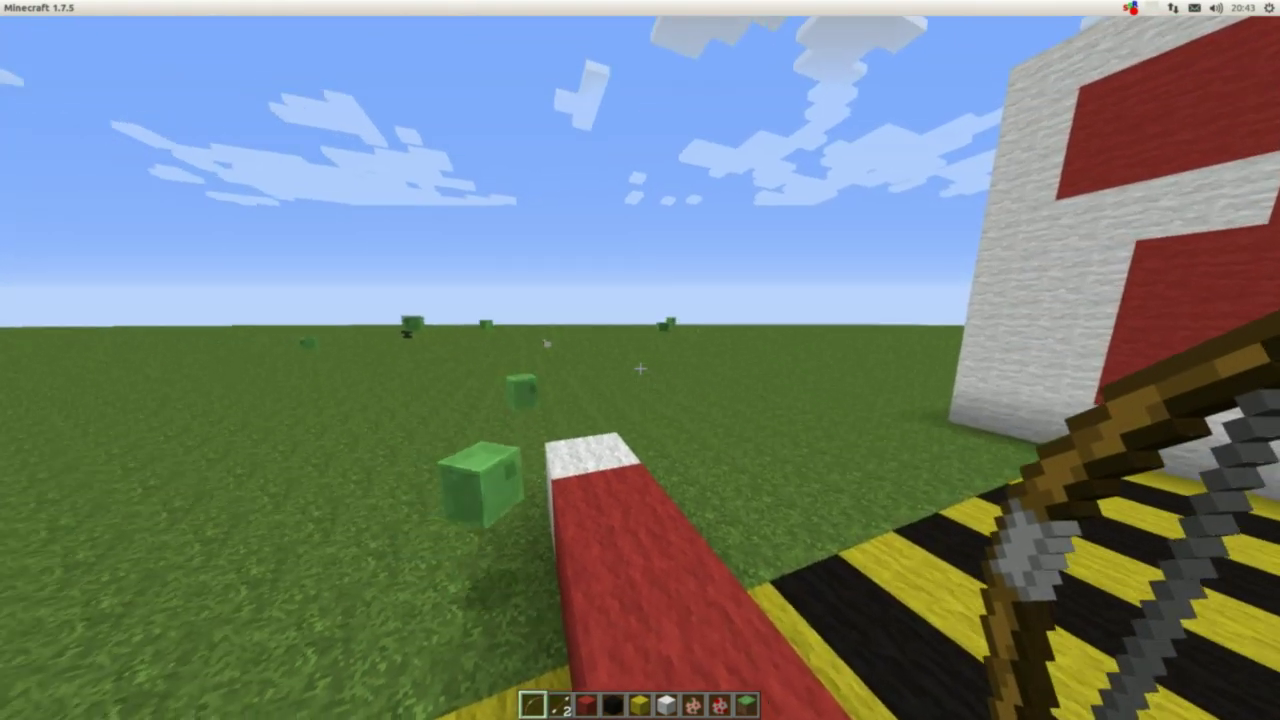
right_click(640, 368)
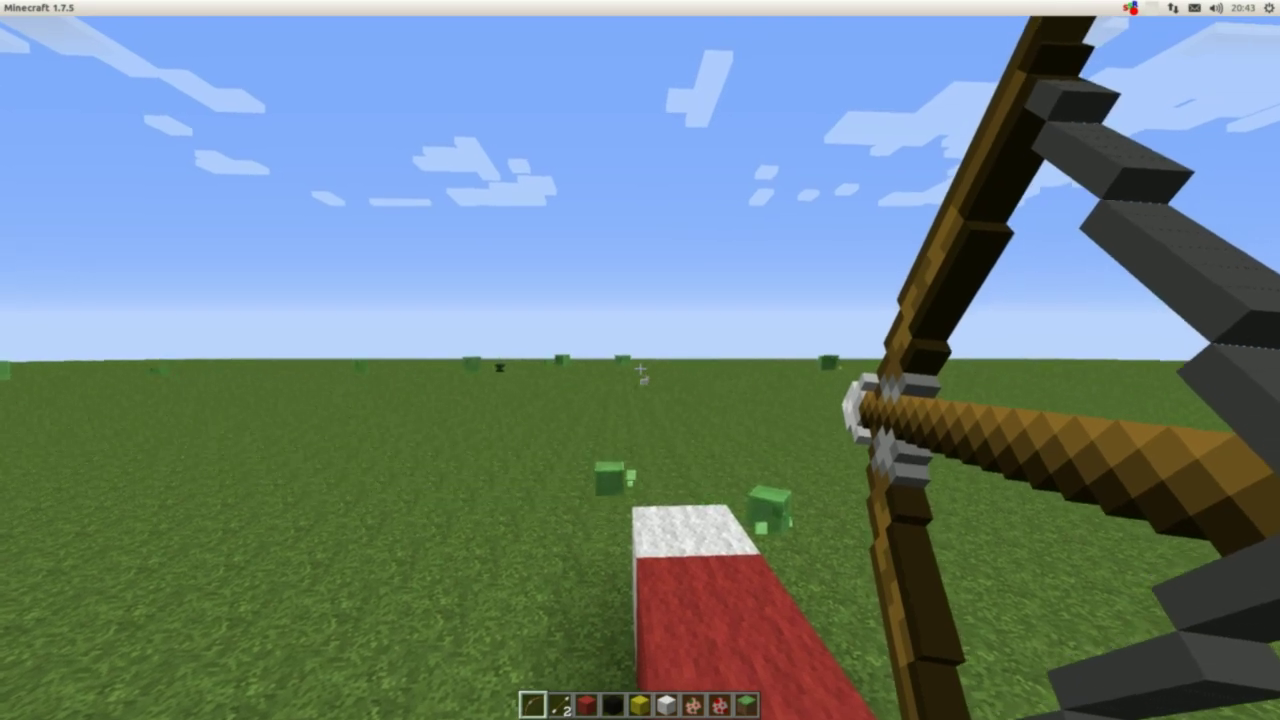
right_click(640, 368)
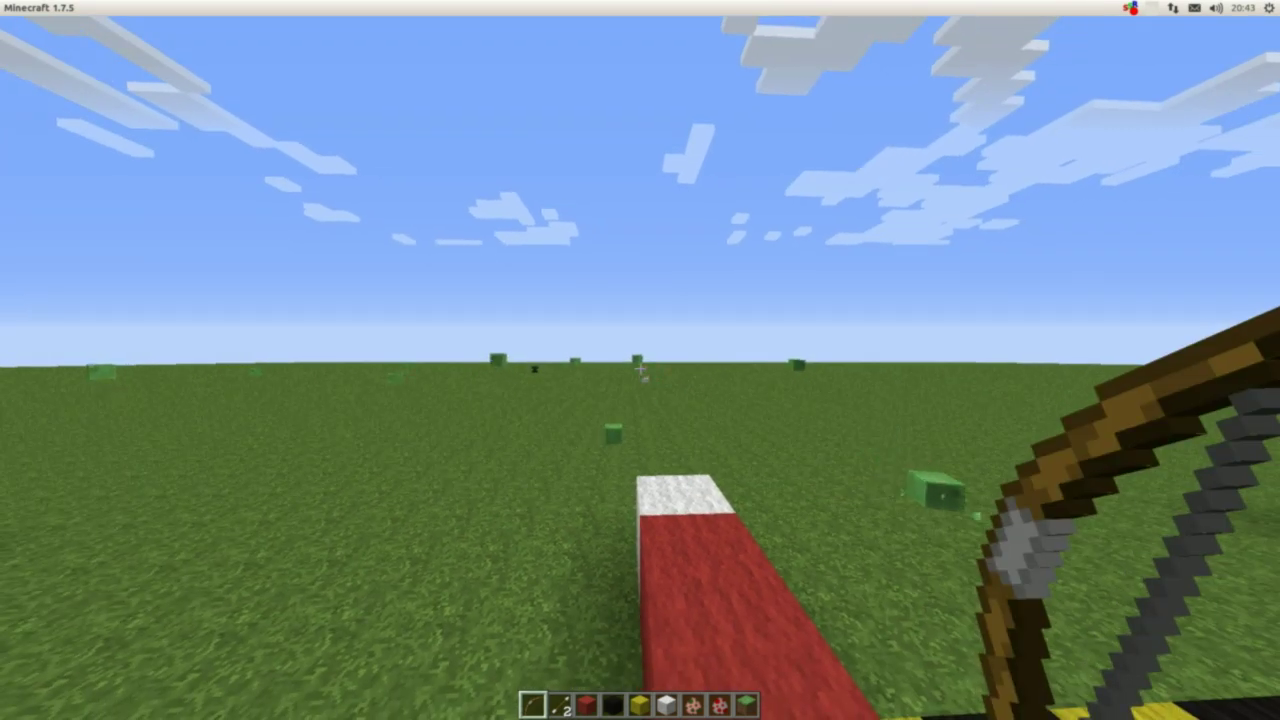
right_click(640, 368)
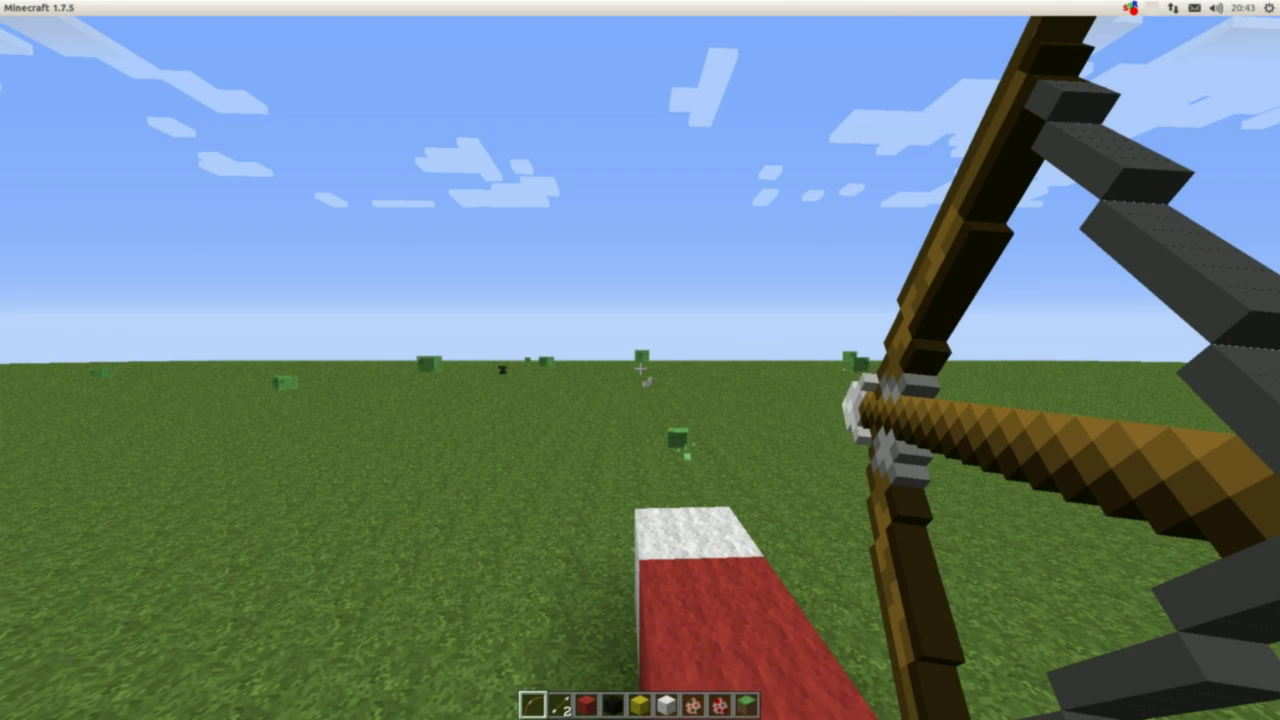
right_click(640, 368)
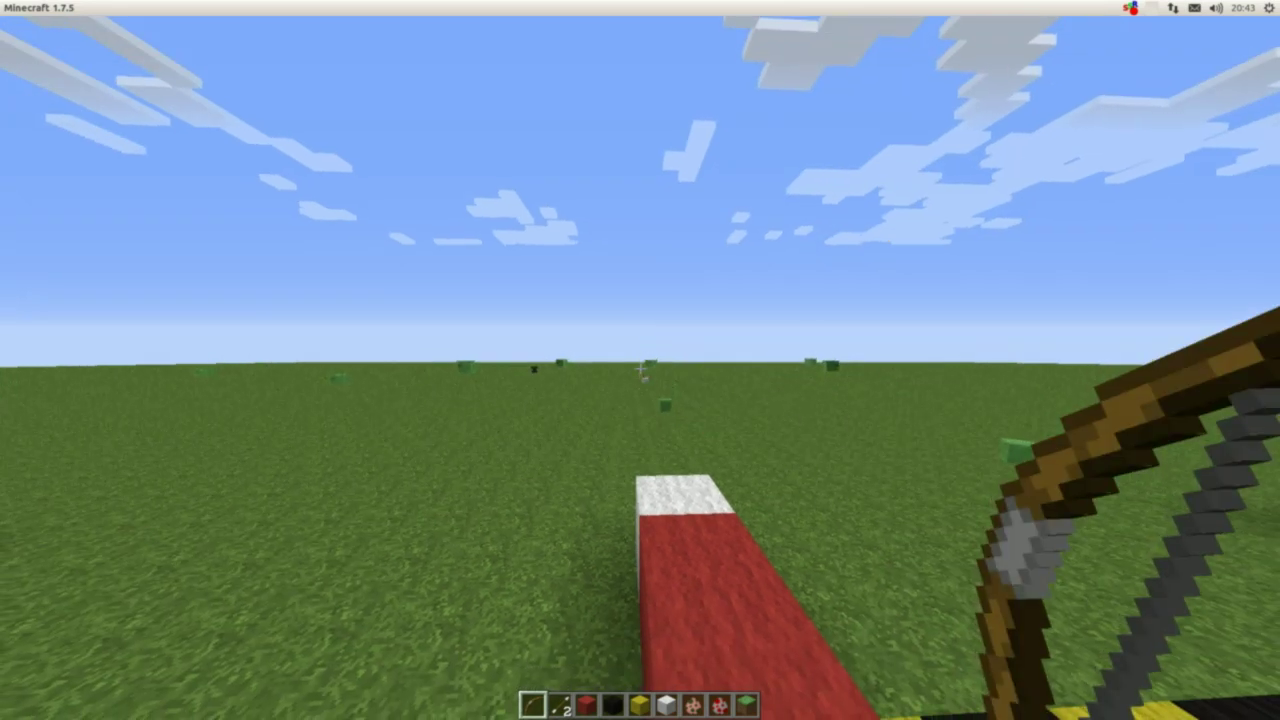
right_click(640, 368)
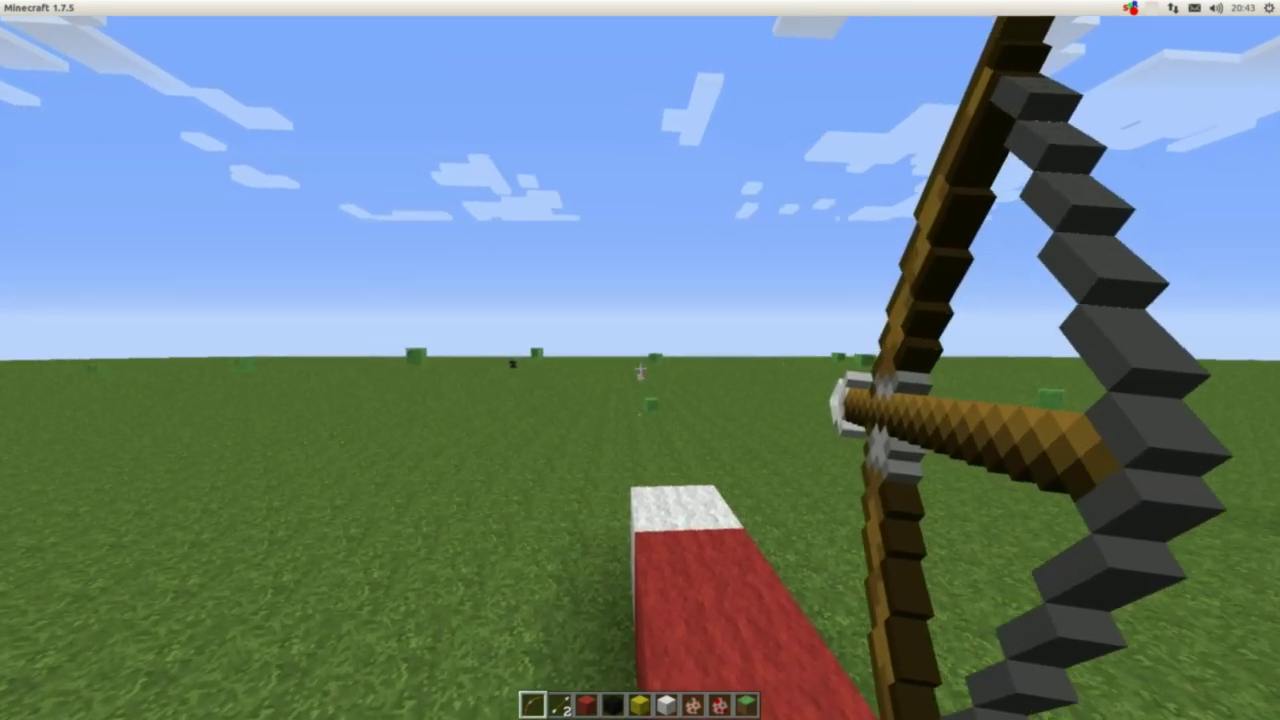
right_click(640, 370)
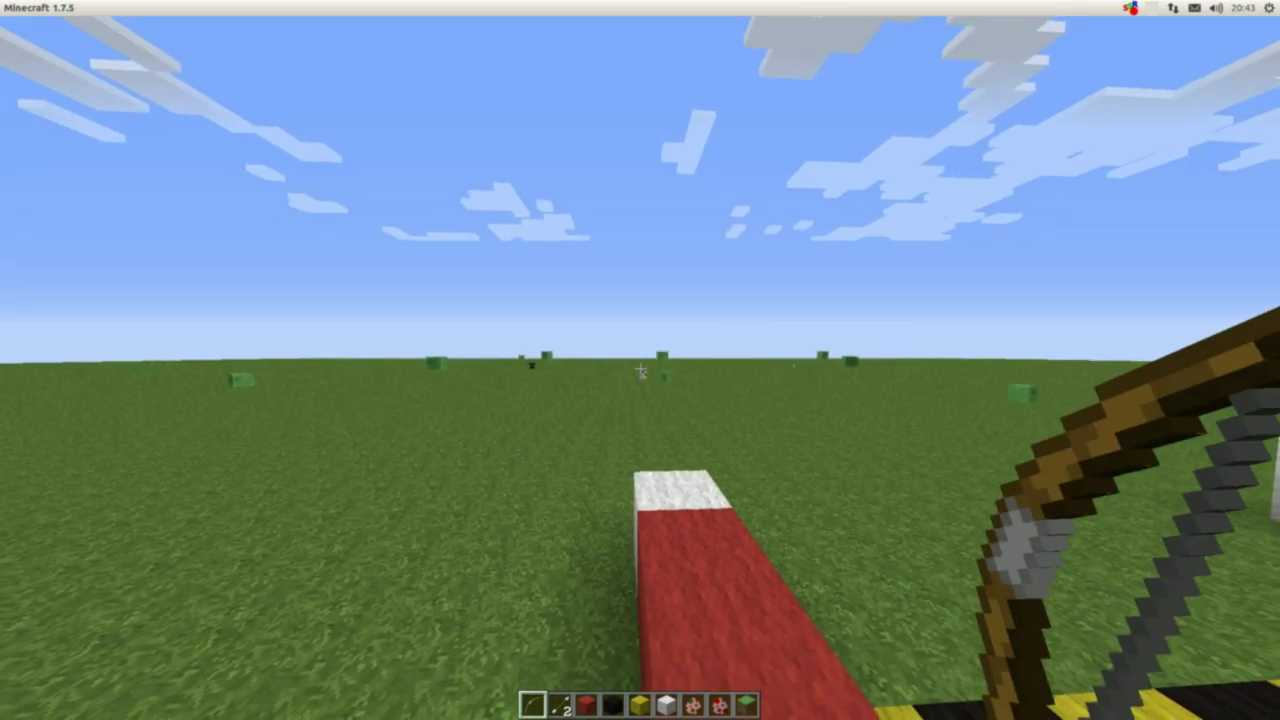
right_click(640, 370)
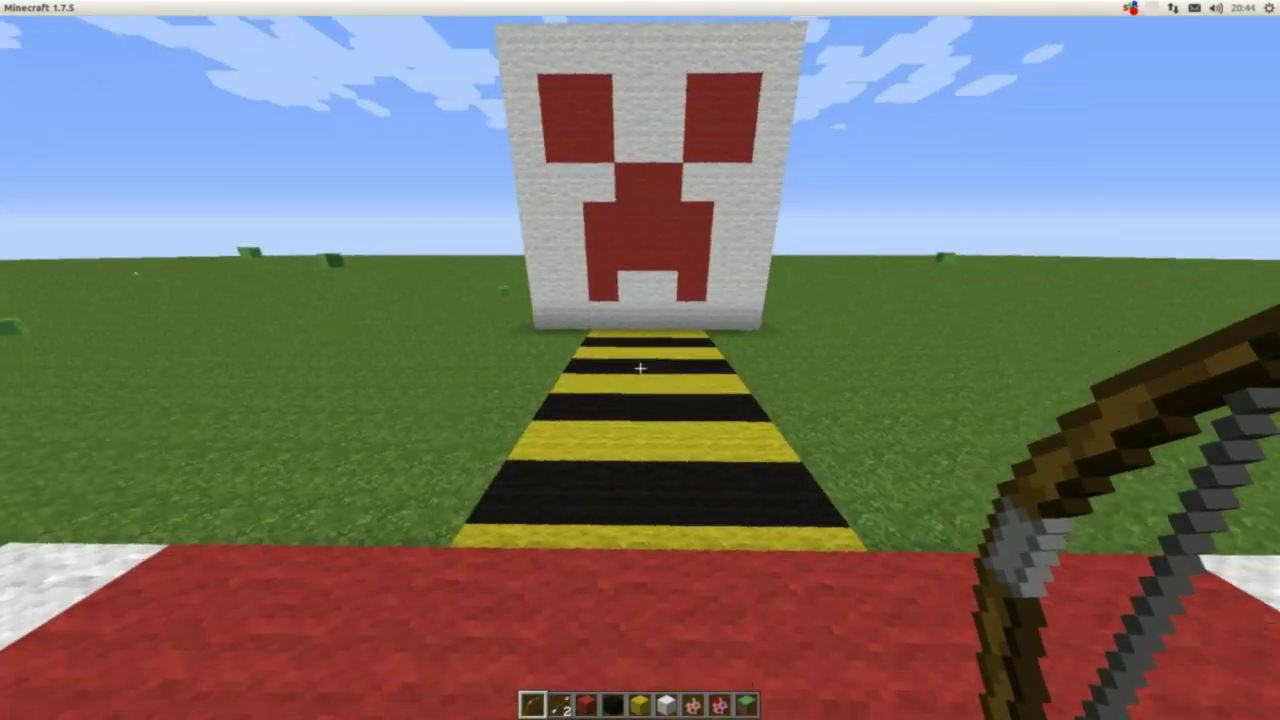
Step: Pause the game and open the Files manager on the Home folder
key(Escape)
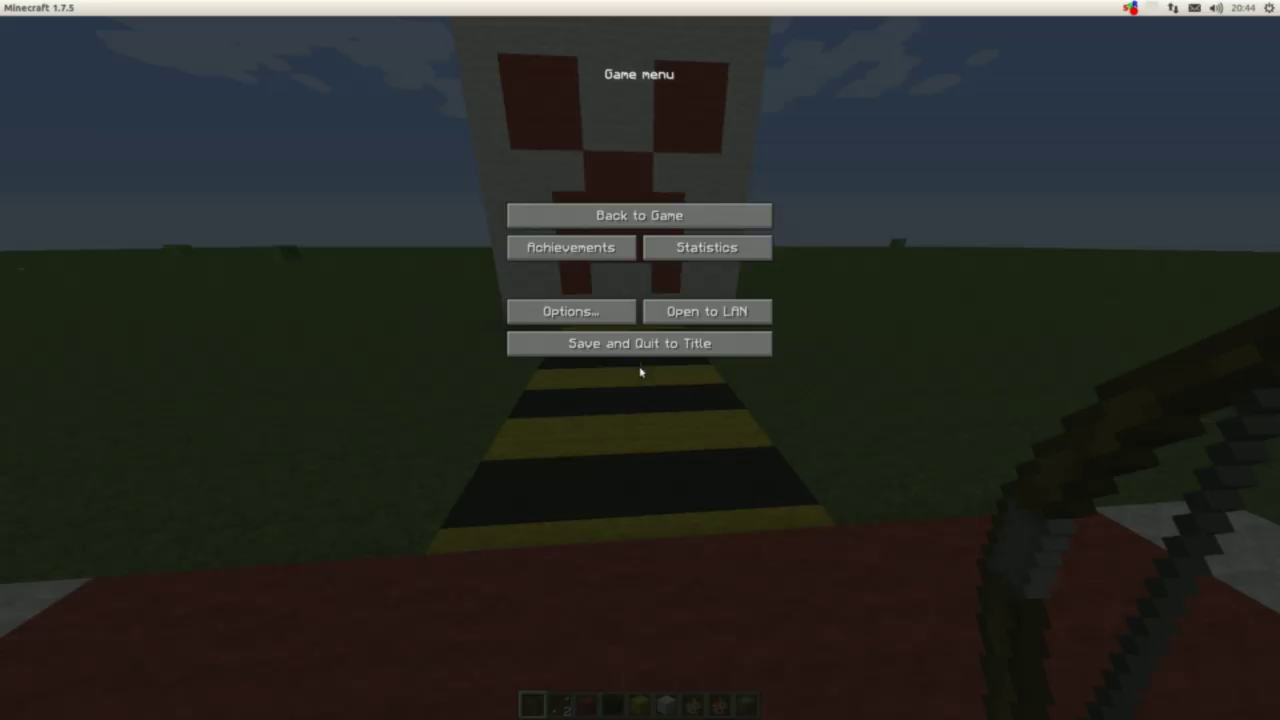
mouse_move(5, 241)
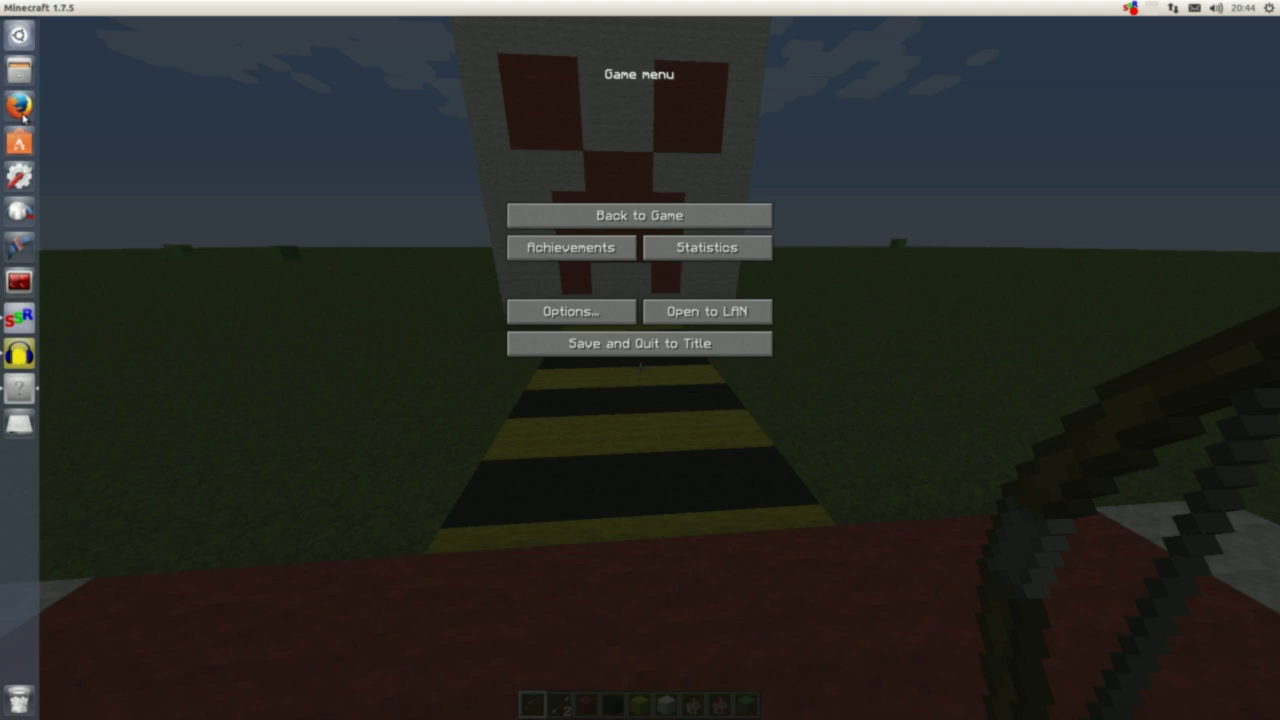
click(18, 72)
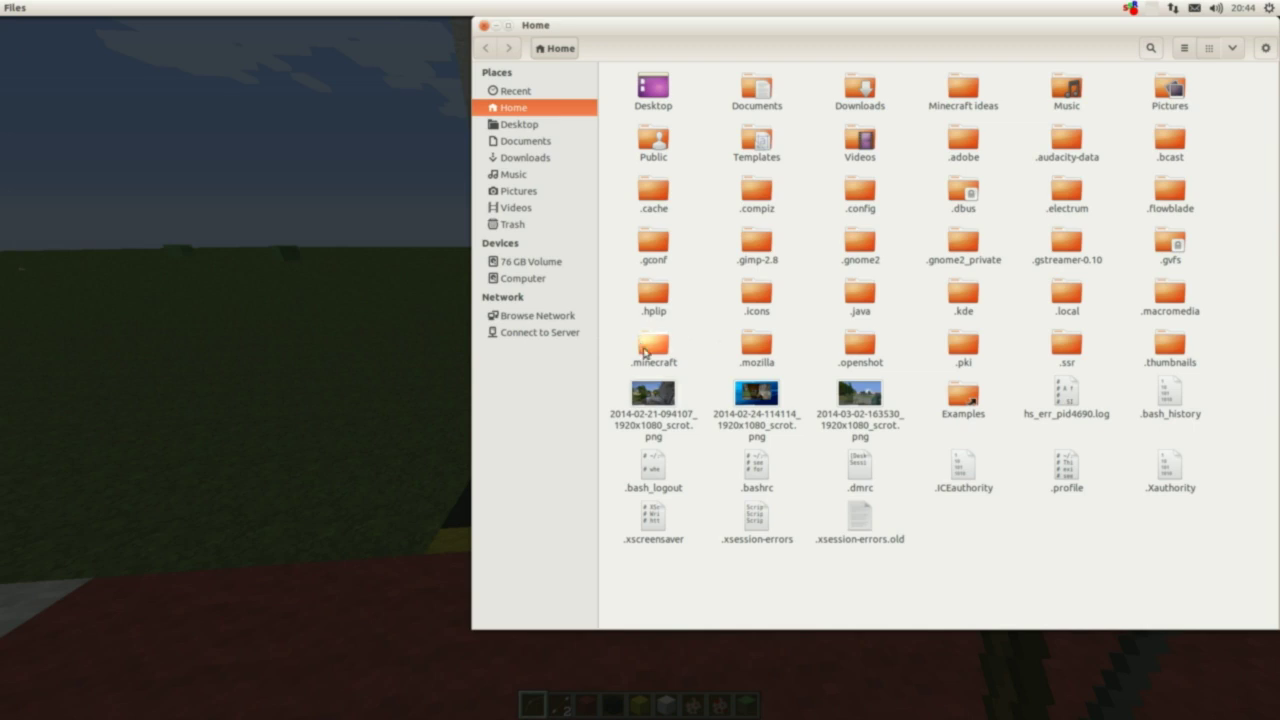
Step: Open the .minecraft folder and then its resourcepacks folder in Files
click(649, 352)
double_click(649, 352)
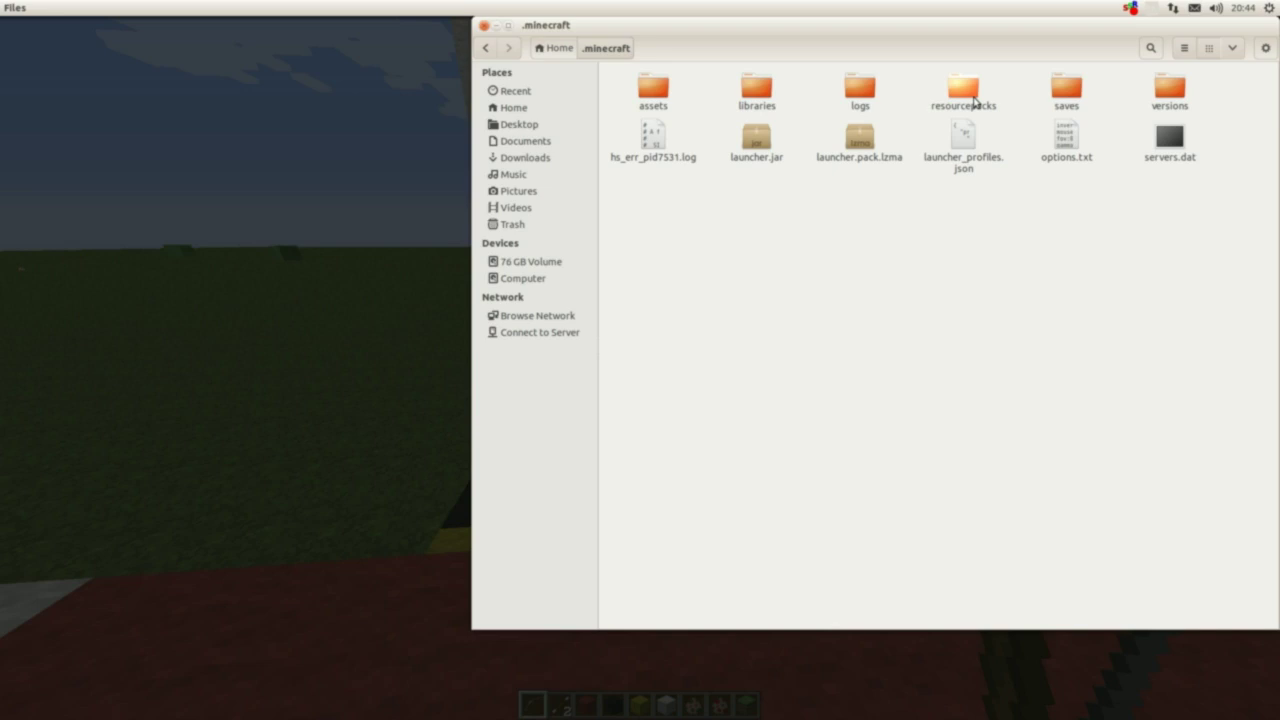
double_click(966, 92)
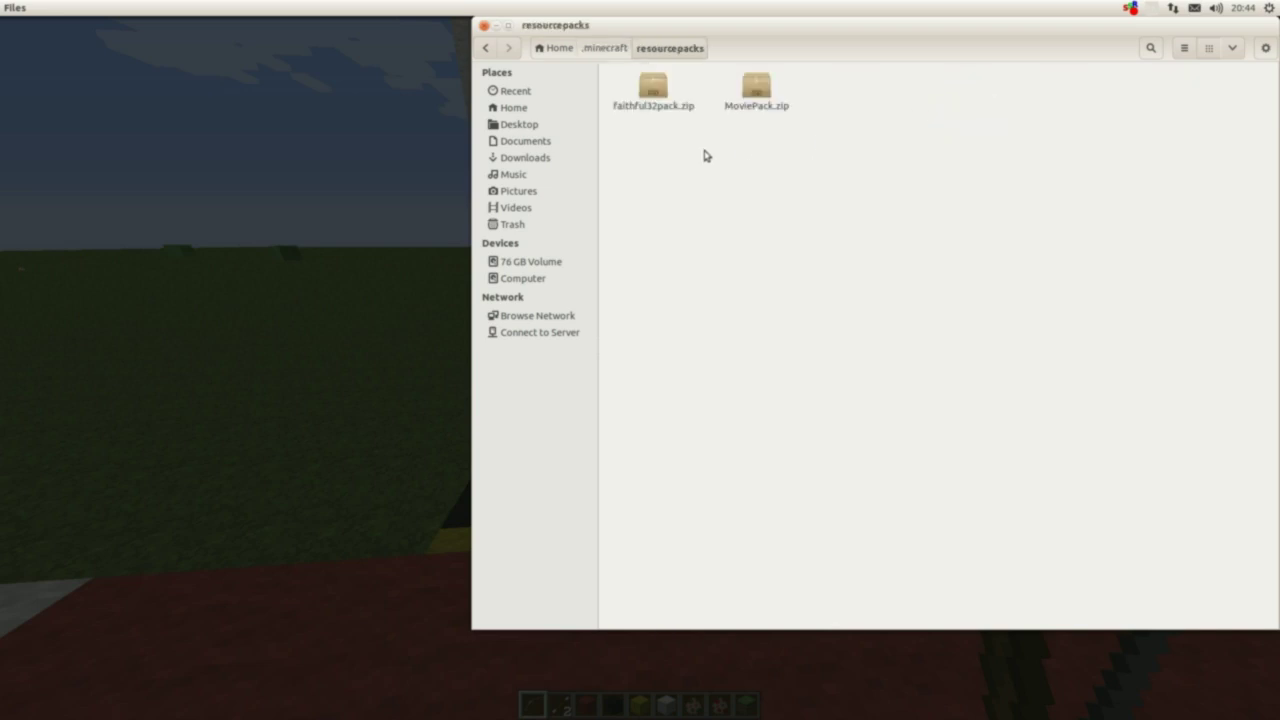
Step: Copy faithful32pack.zip and paste a duplicate into the resourcepacks folder
right_click(656, 101)
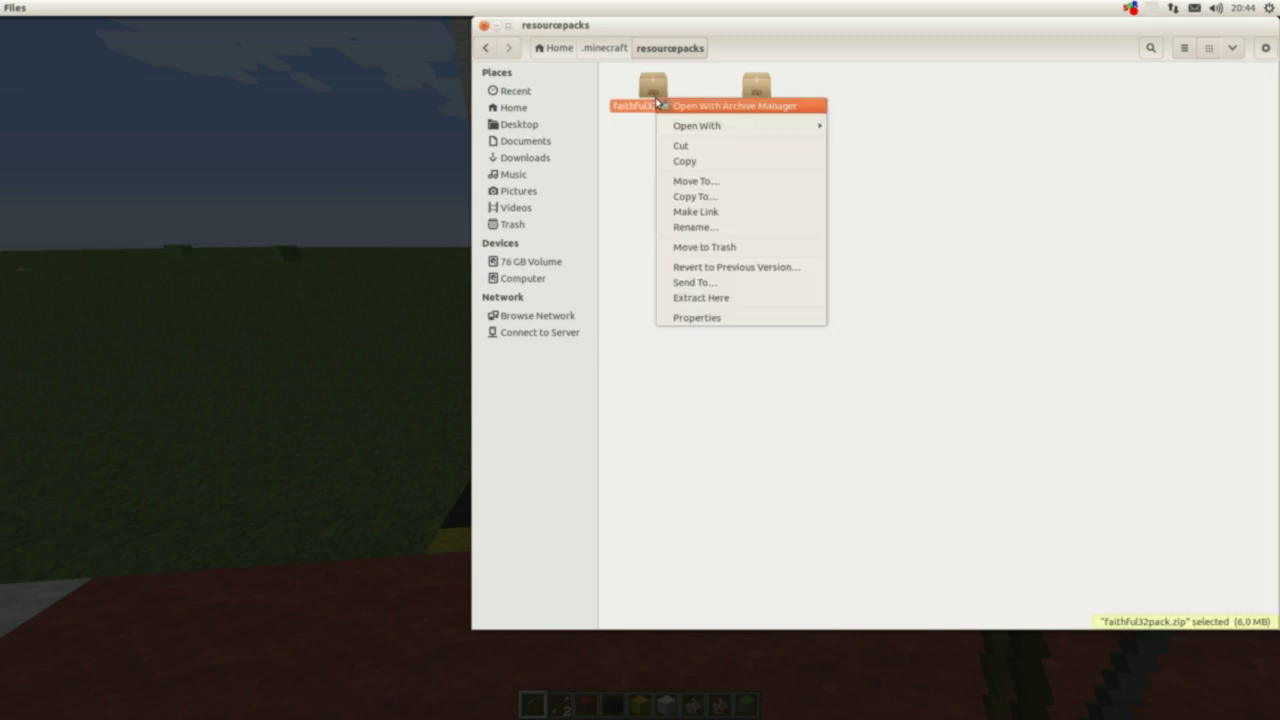
click(699, 162)
right_click(697, 168)
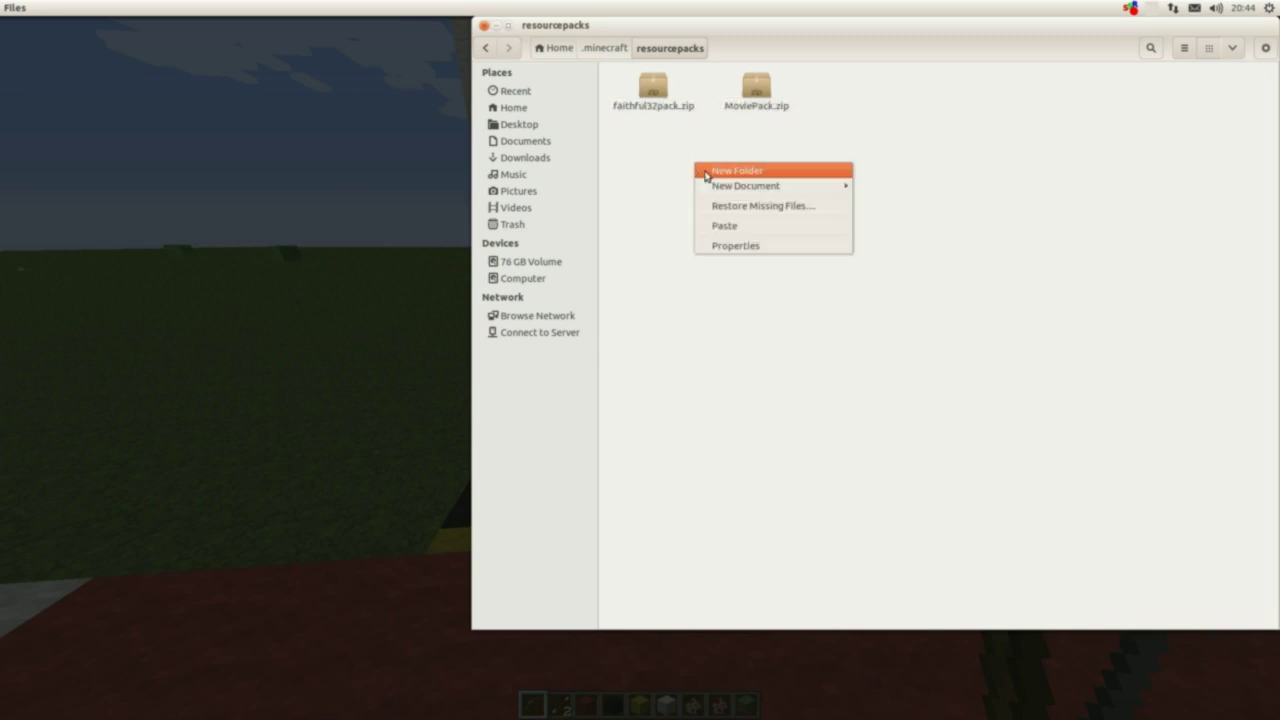
click(738, 227)
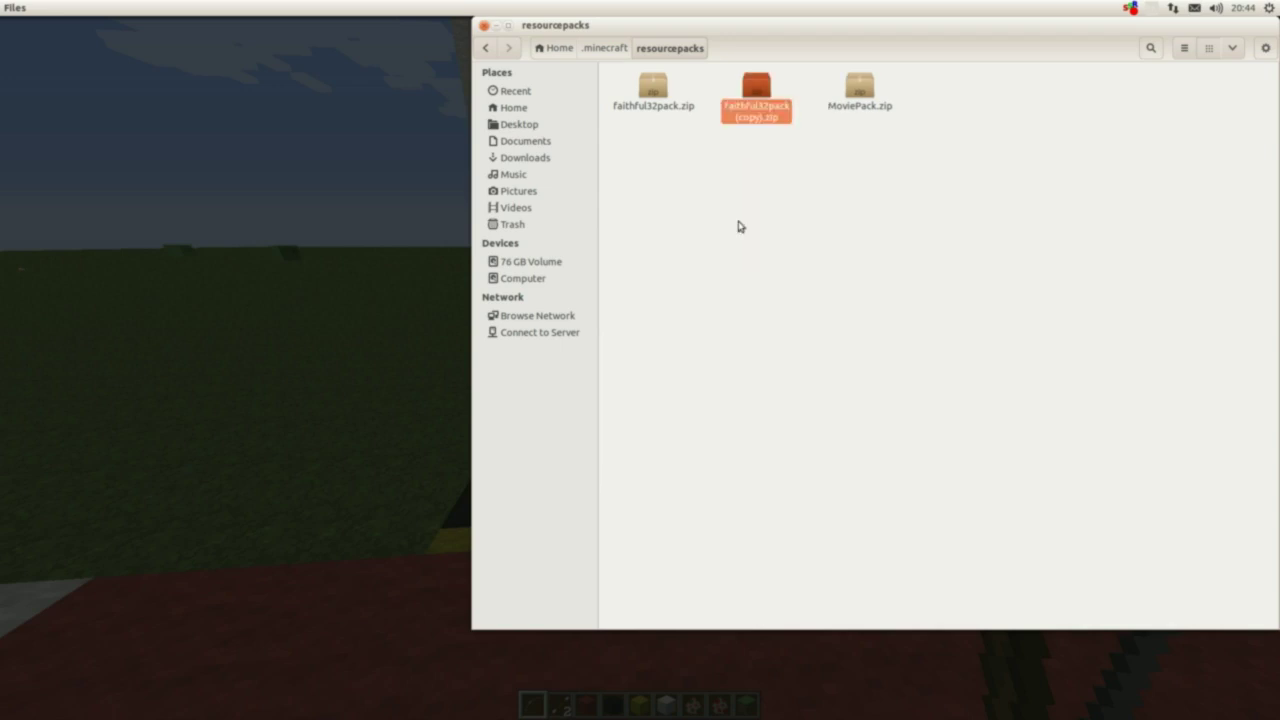
Step: Rename the copy to 'faithful32 Better Crosshair.zip'
right_click(757, 127)
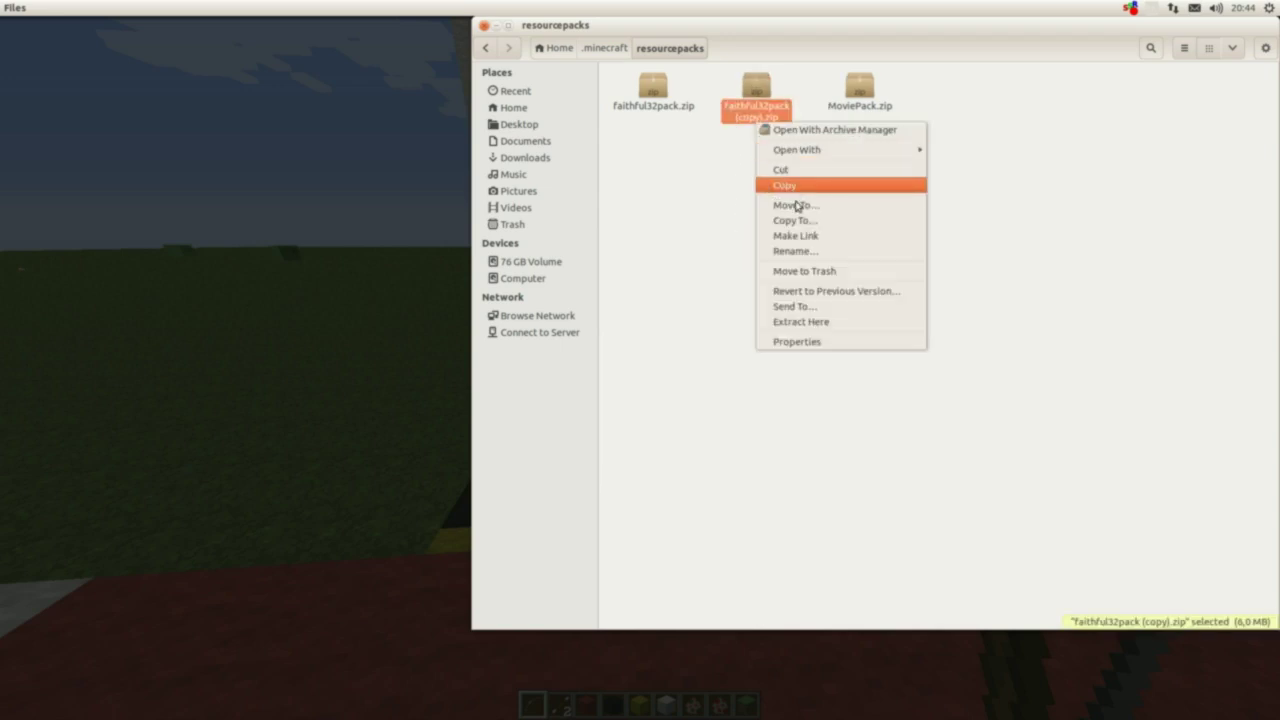
click(788, 251)
click(758, 117)
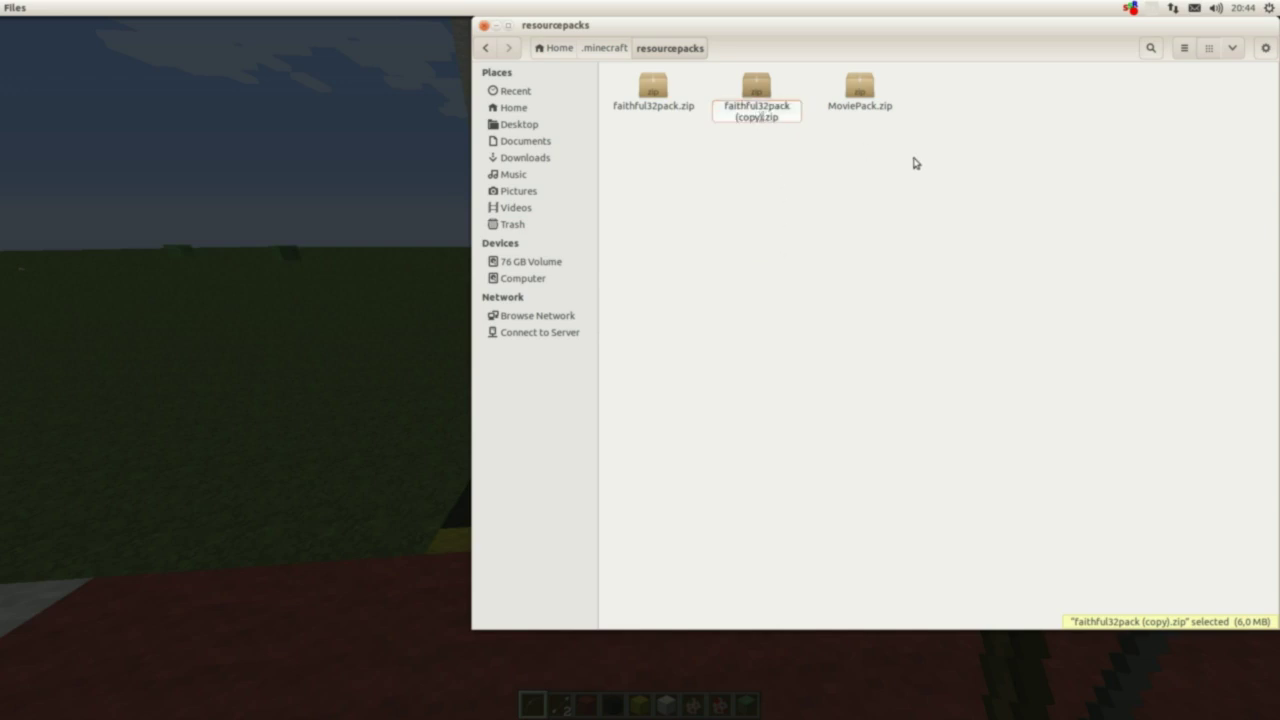
key(BackSpace)
key(BackSpace)
key(BackSpace)
key(BackSpace)
key(BackSpace)
key(BackSpace)
key(BackSpace)
key(BackSpace)
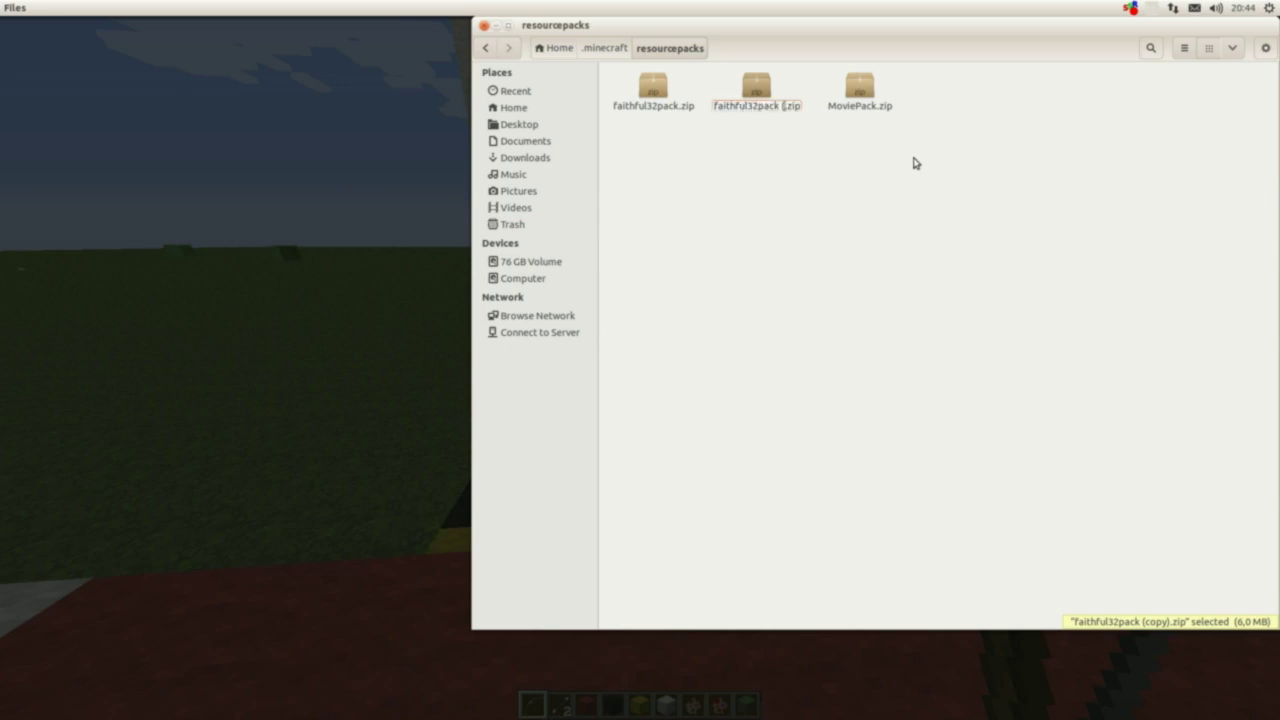
key(BackSpace)
key(BackSpace)
text(Better)
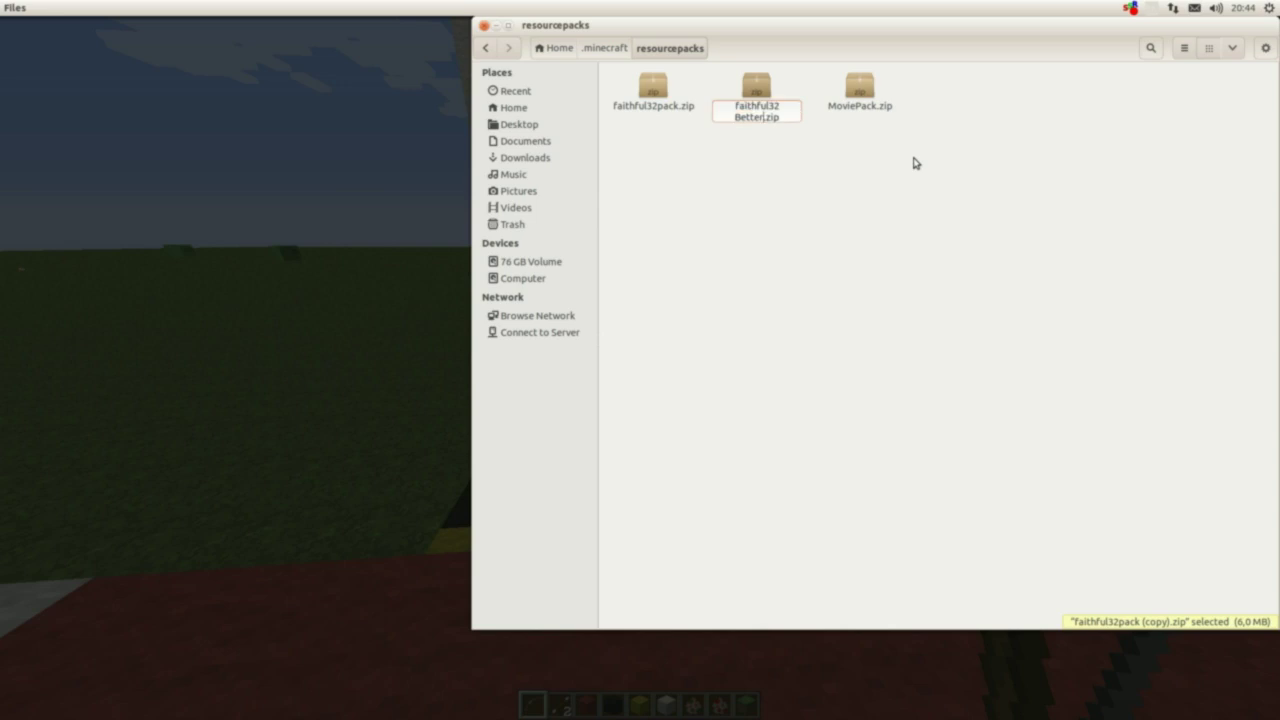
text( Crosshai)
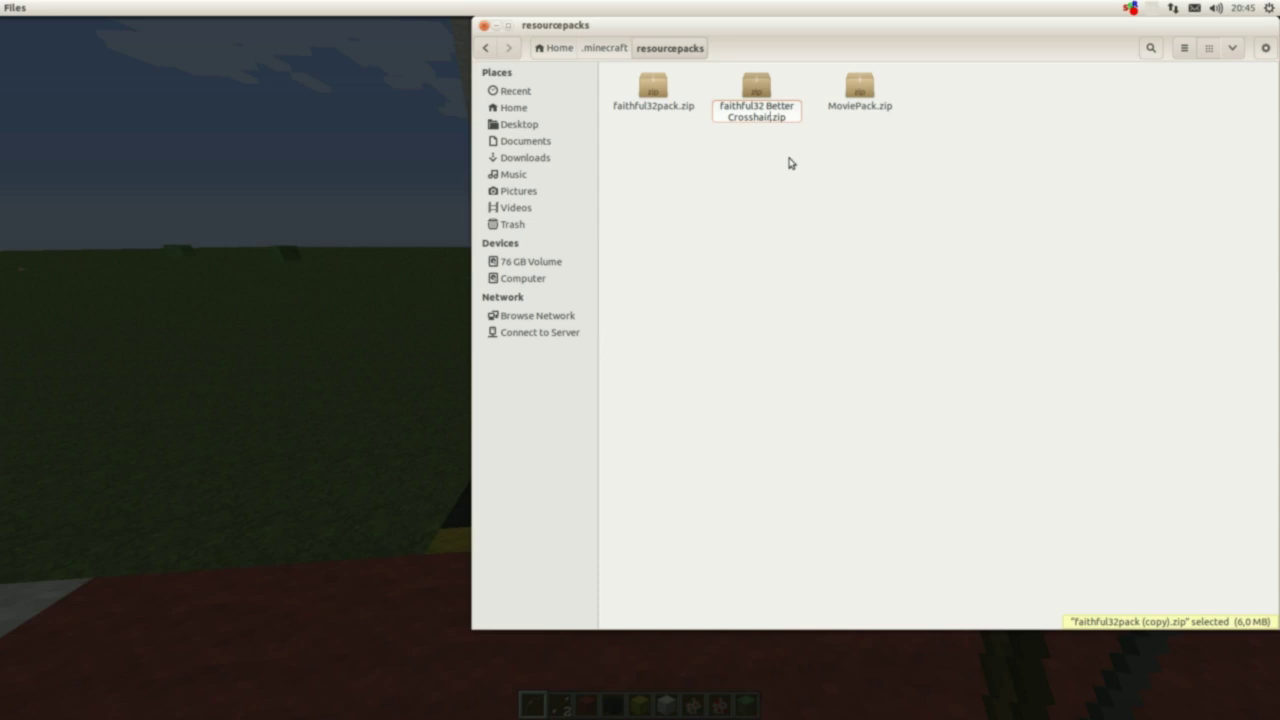
text(r)
key(Return)
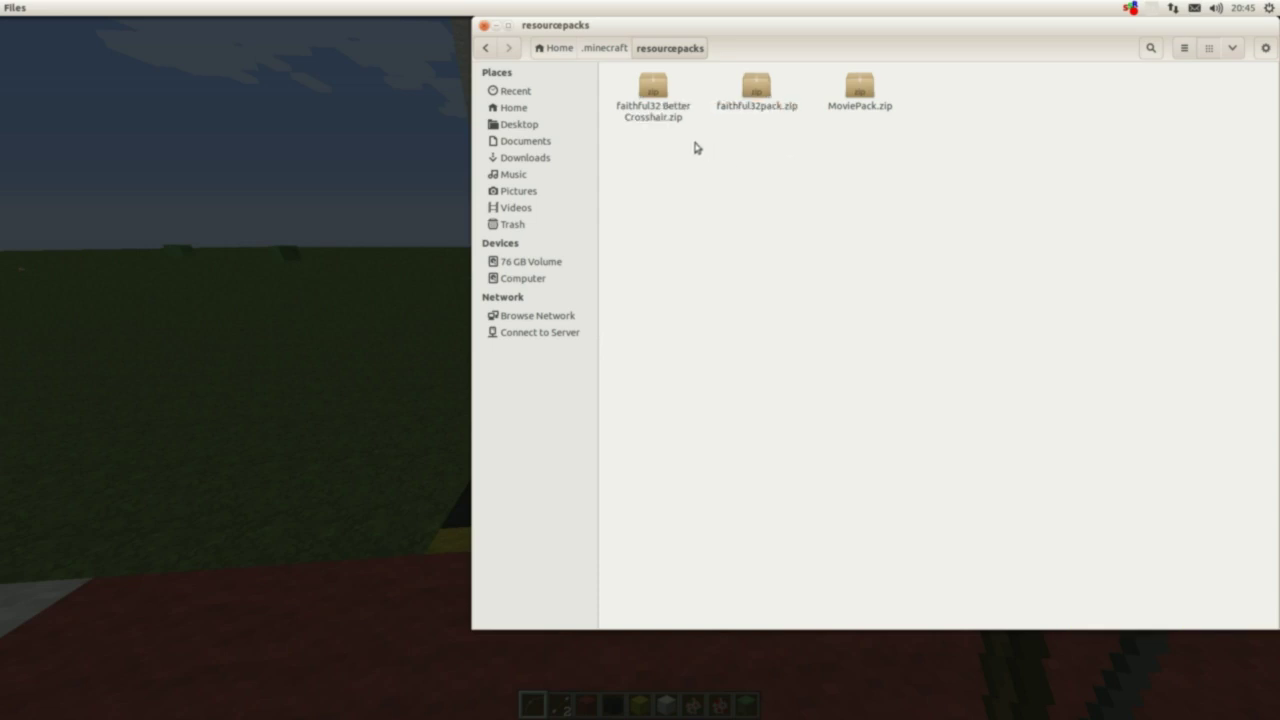
Step: Open faithful32 Better Crosshair.zip in Archive Manager and bring up the application chooser for pack.mcmeta
right_click(647, 125)
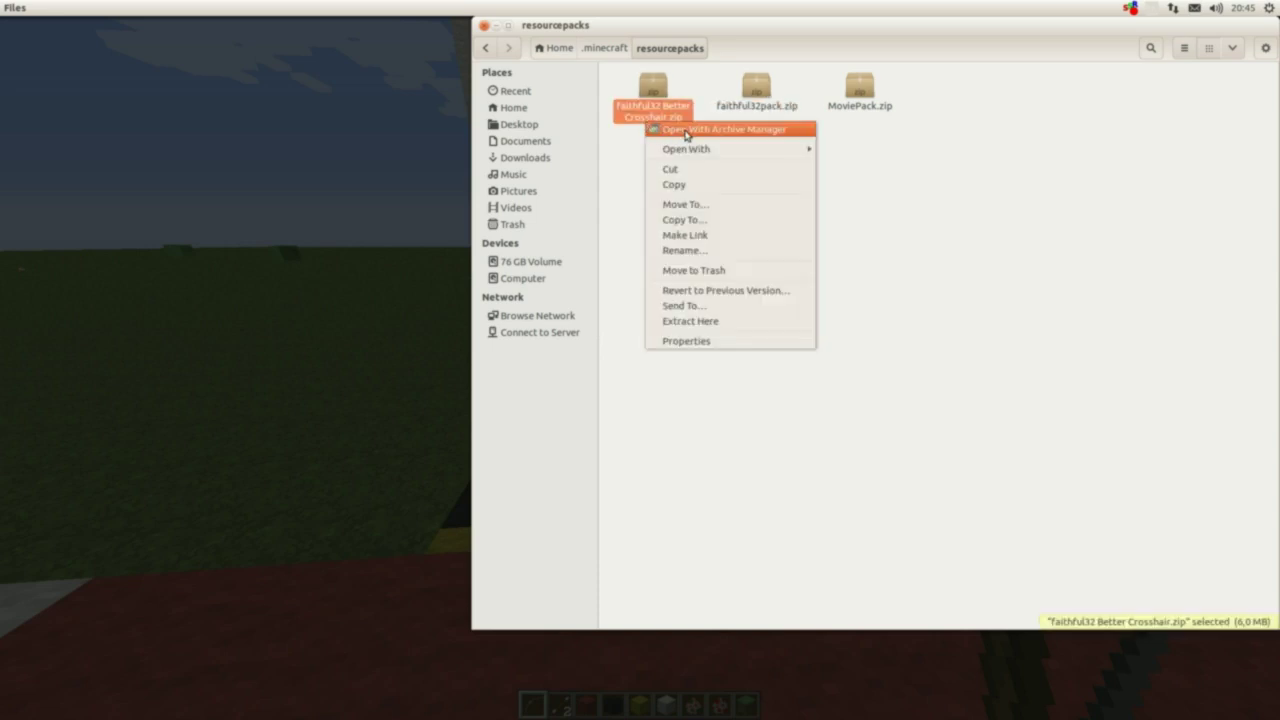
click(743, 131)
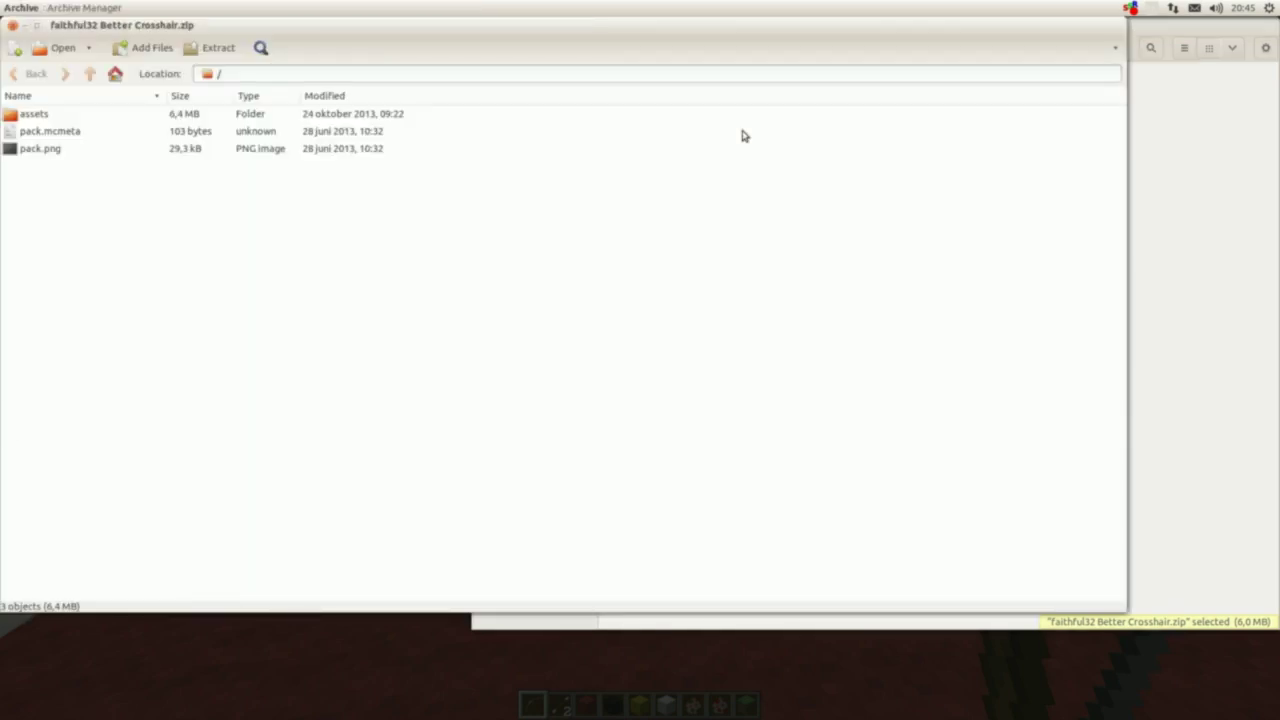
right_click(38, 138)
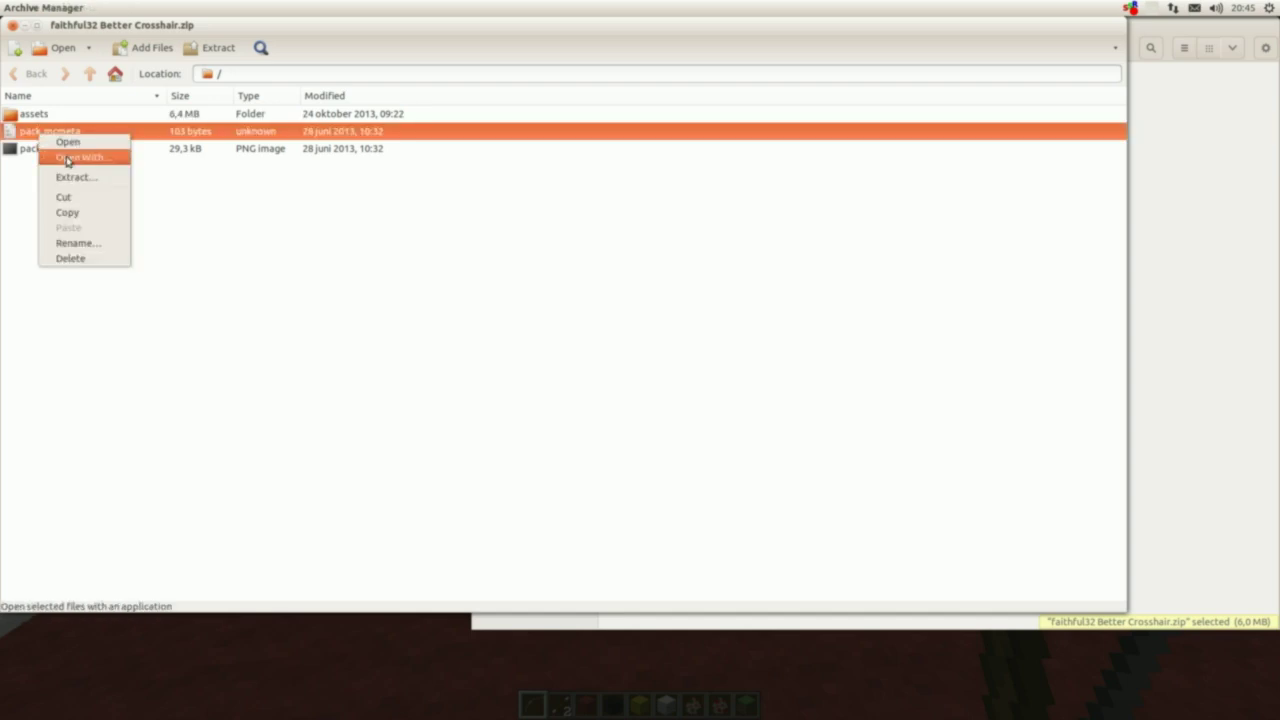
click(67, 159)
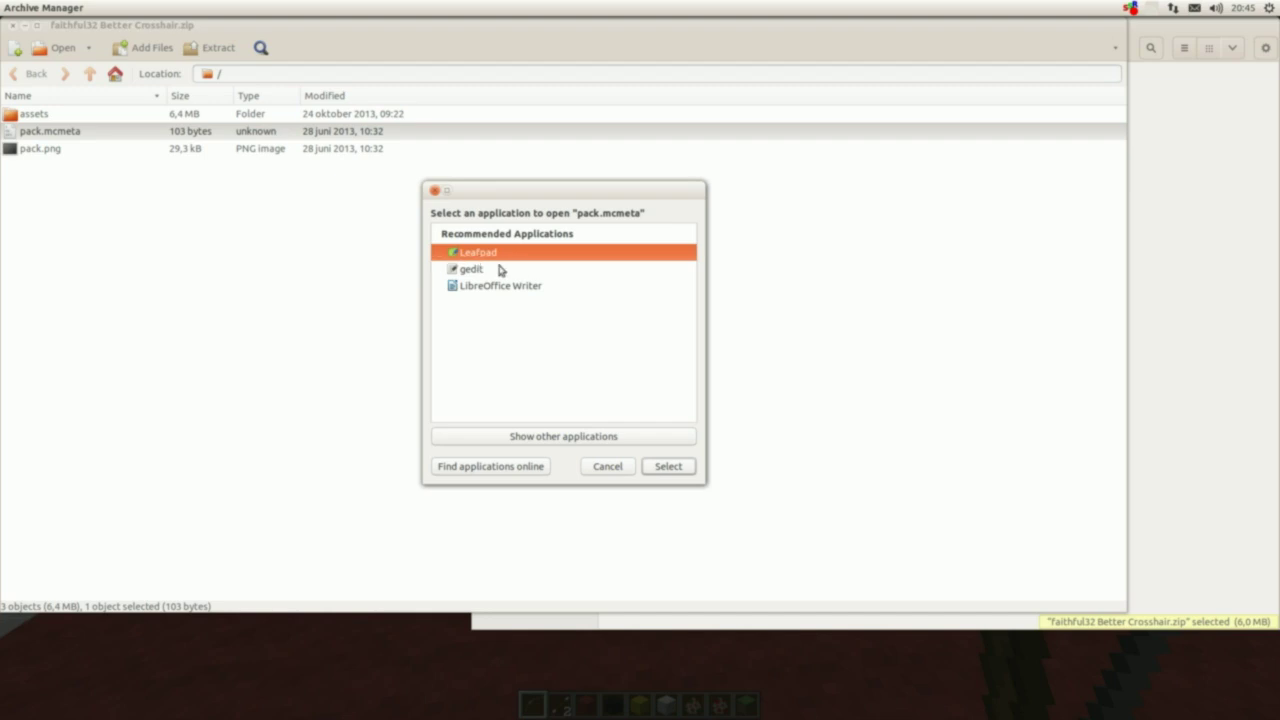
Step: Change the pack.mcmeta description to 'Faithful Better Crosshair' in Leafpad, save, and update the archive
click(660, 467)
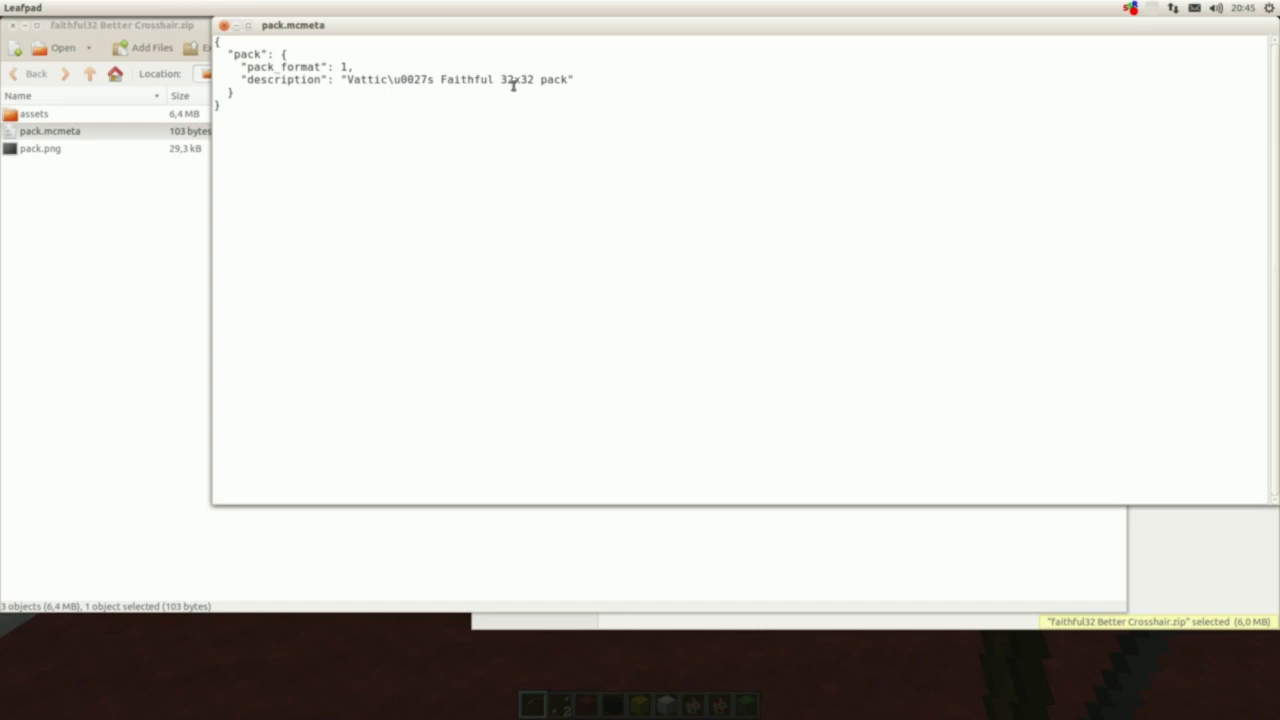
text(B)
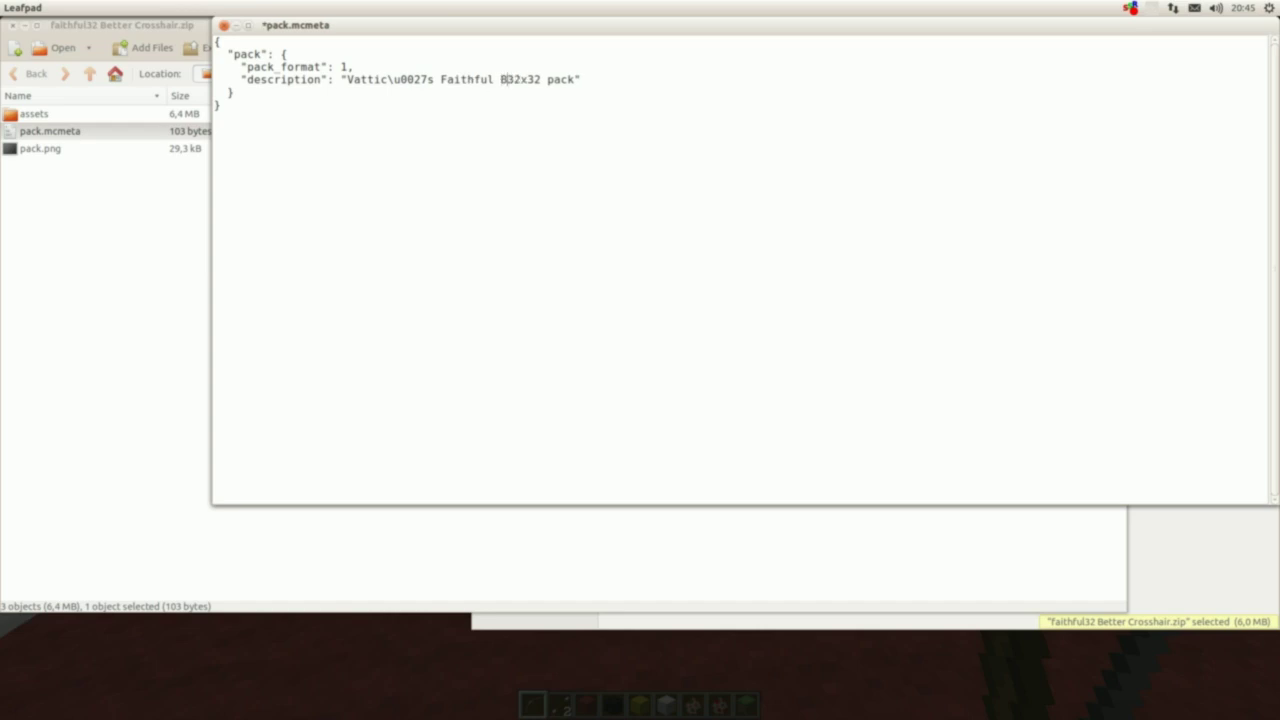
text(etter Cross)
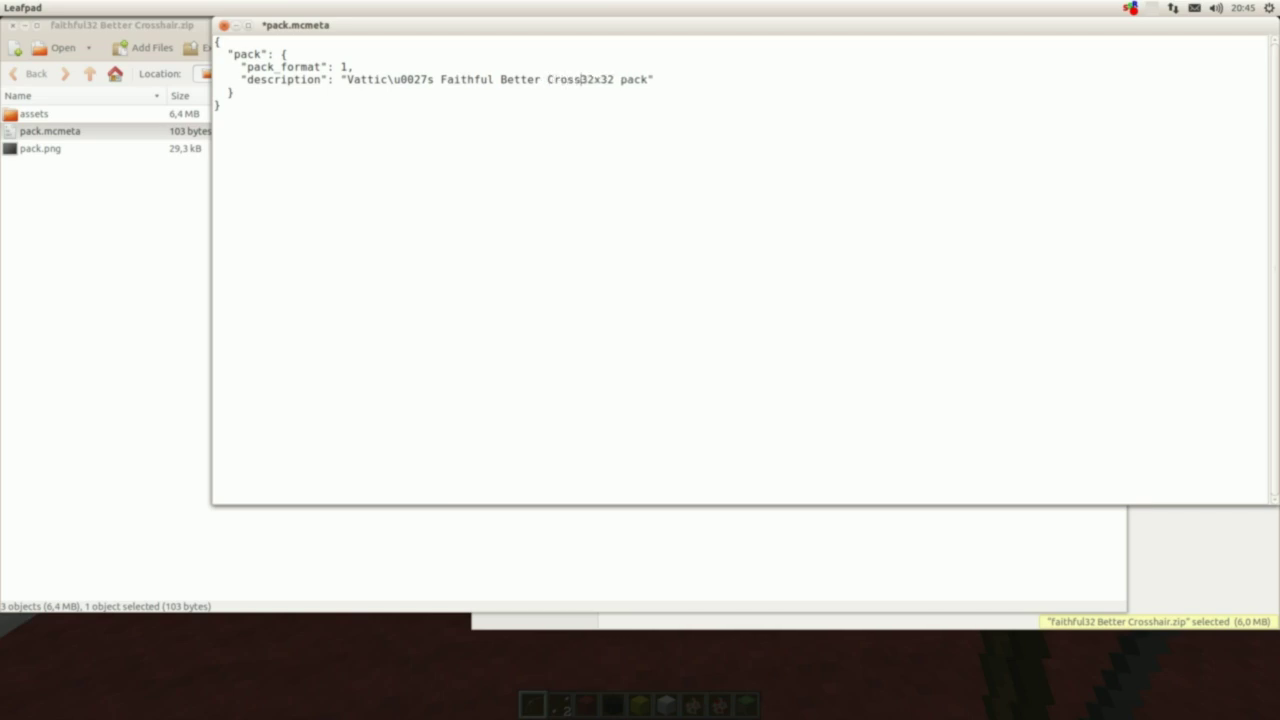
text(hair)
key(Delete)
key(Delete)
key(Delete)
key(Delete)
key(Delete)
key(Delete)
key(Delete)
key(Delete)
click(224, 27)
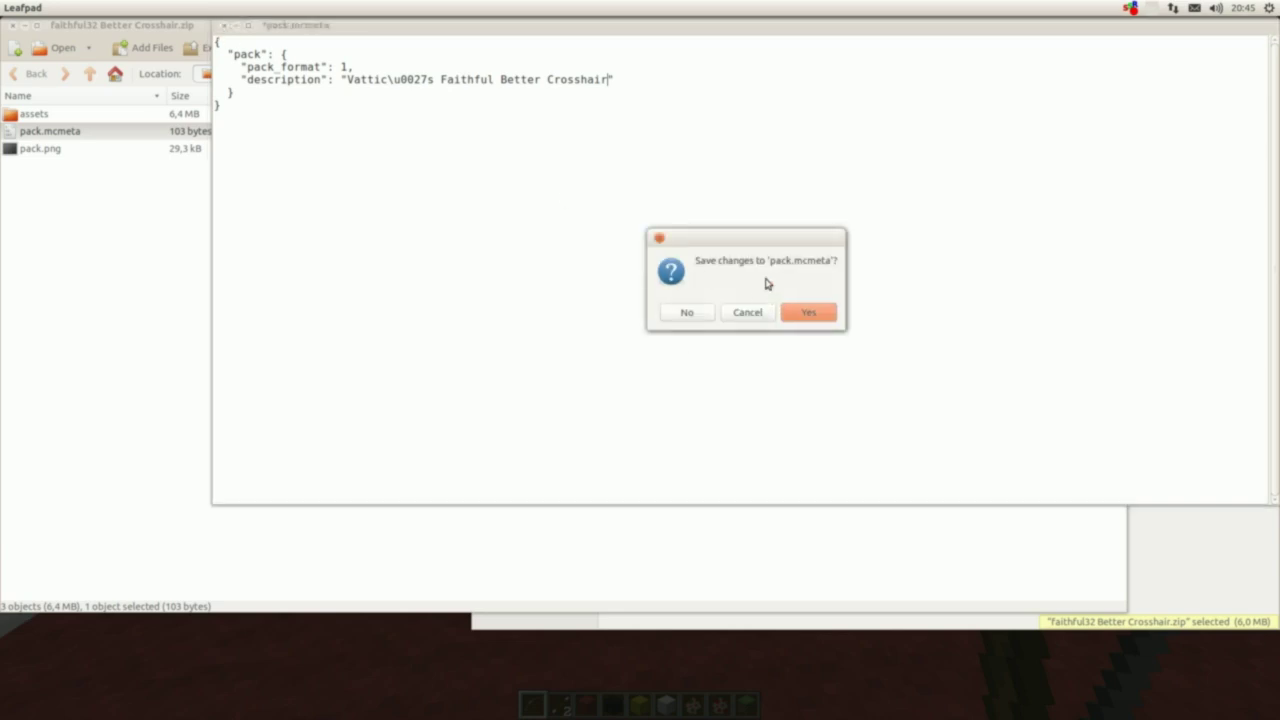
click(807, 311)
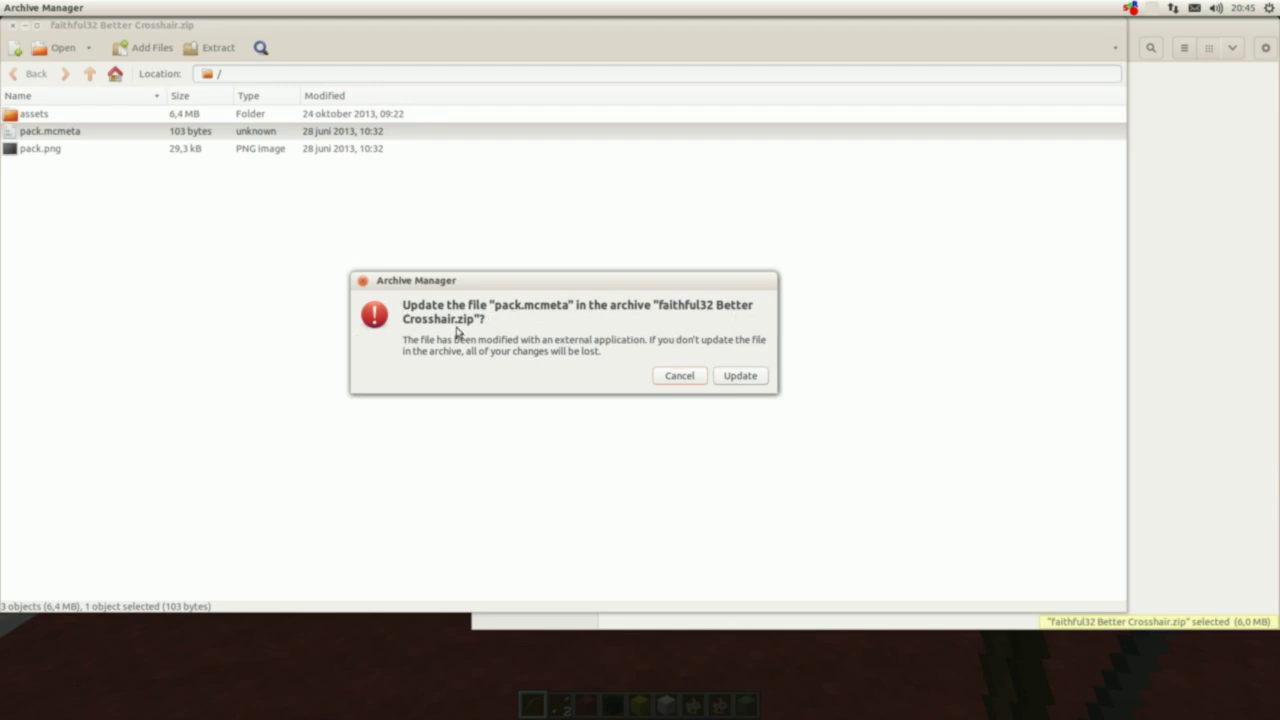
click(738, 378)
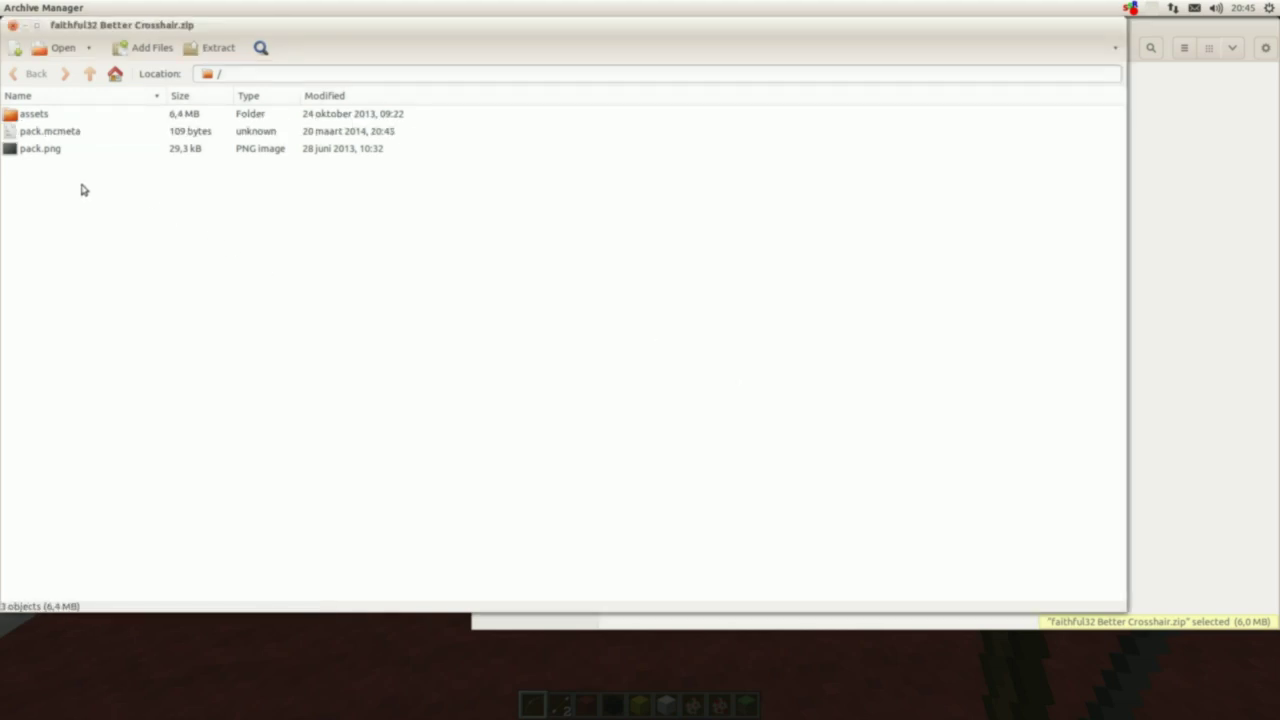
Step: Browse into the archive's assets/minecraft/textures/gui folder
click(25, 116)
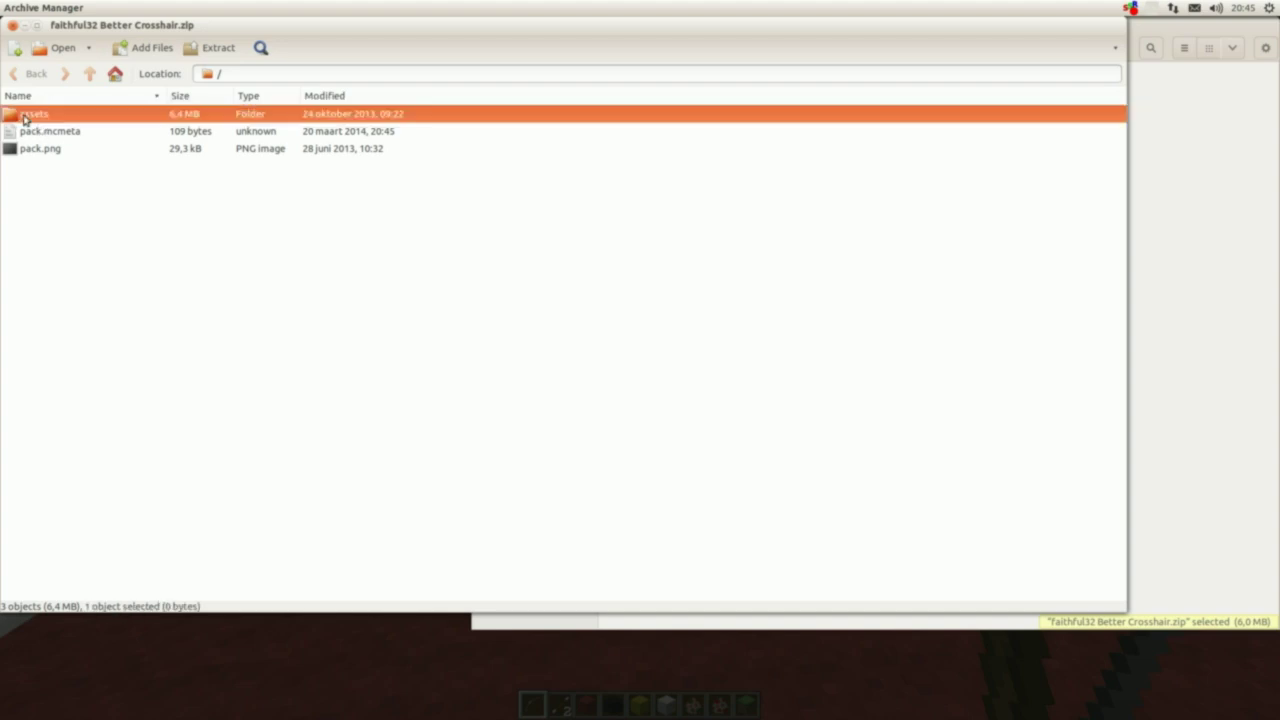
double_click(25, 116)
double_click(37, 119)
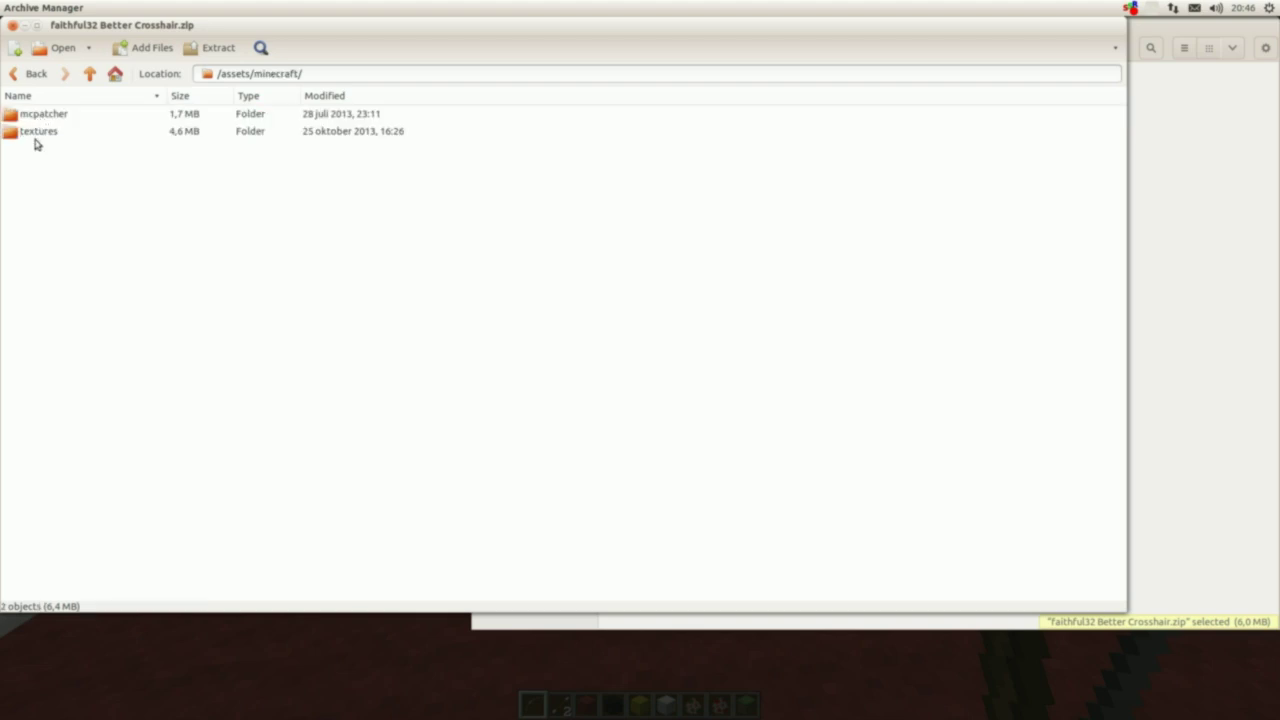
double_click(37, 134)
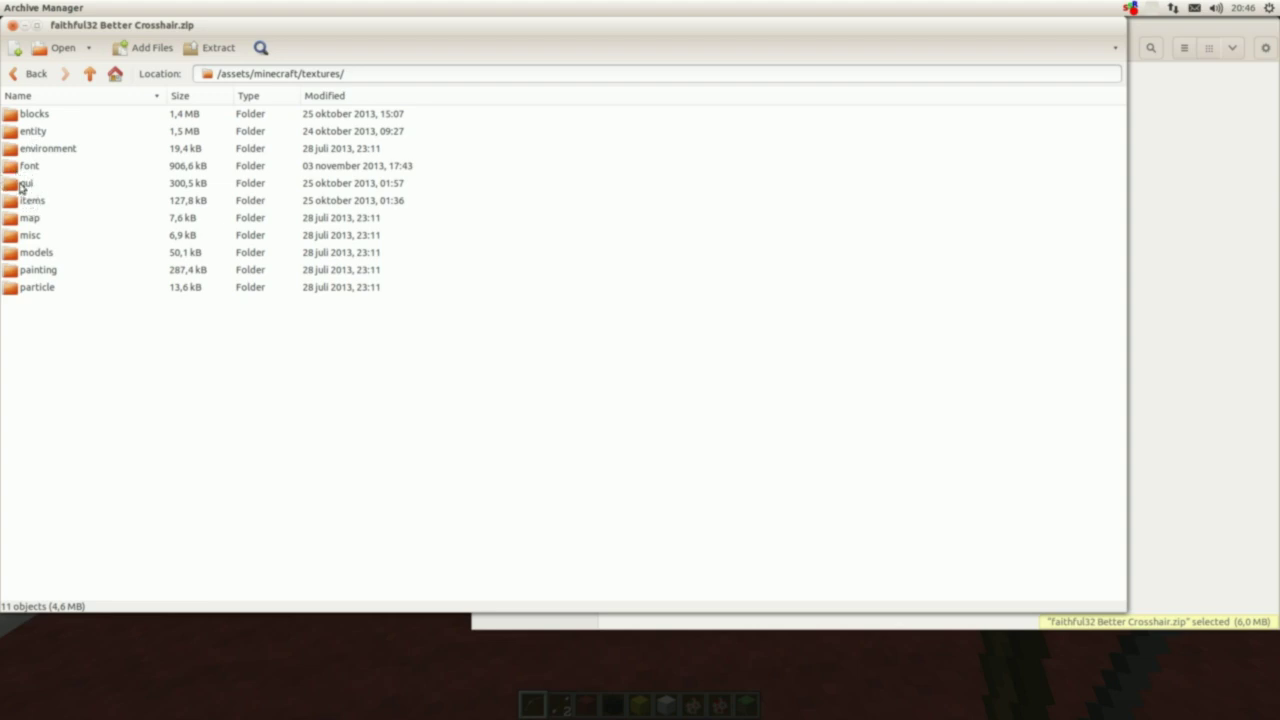
double_click(20, 185)
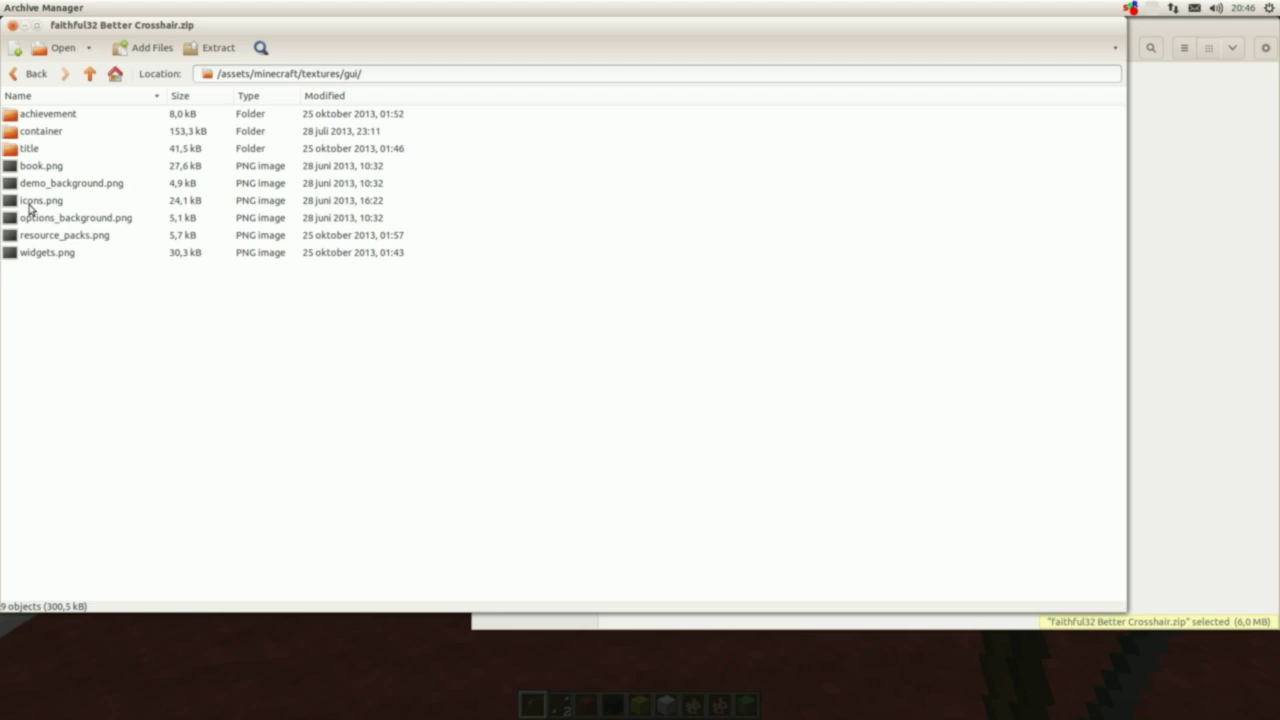
Step: Preview icons.png, then bring up the application chooser for it
click(31, 205)
double_click(28, 203)
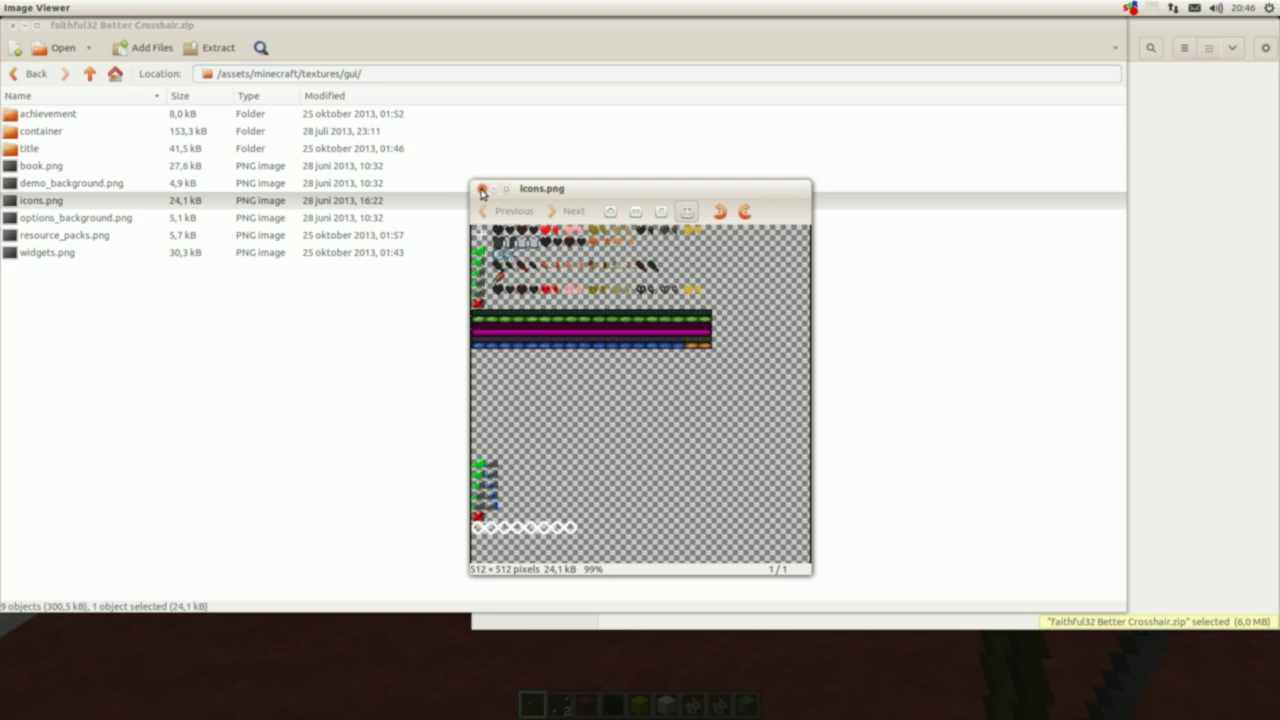
click(481, 189)
right_click(19, 204)
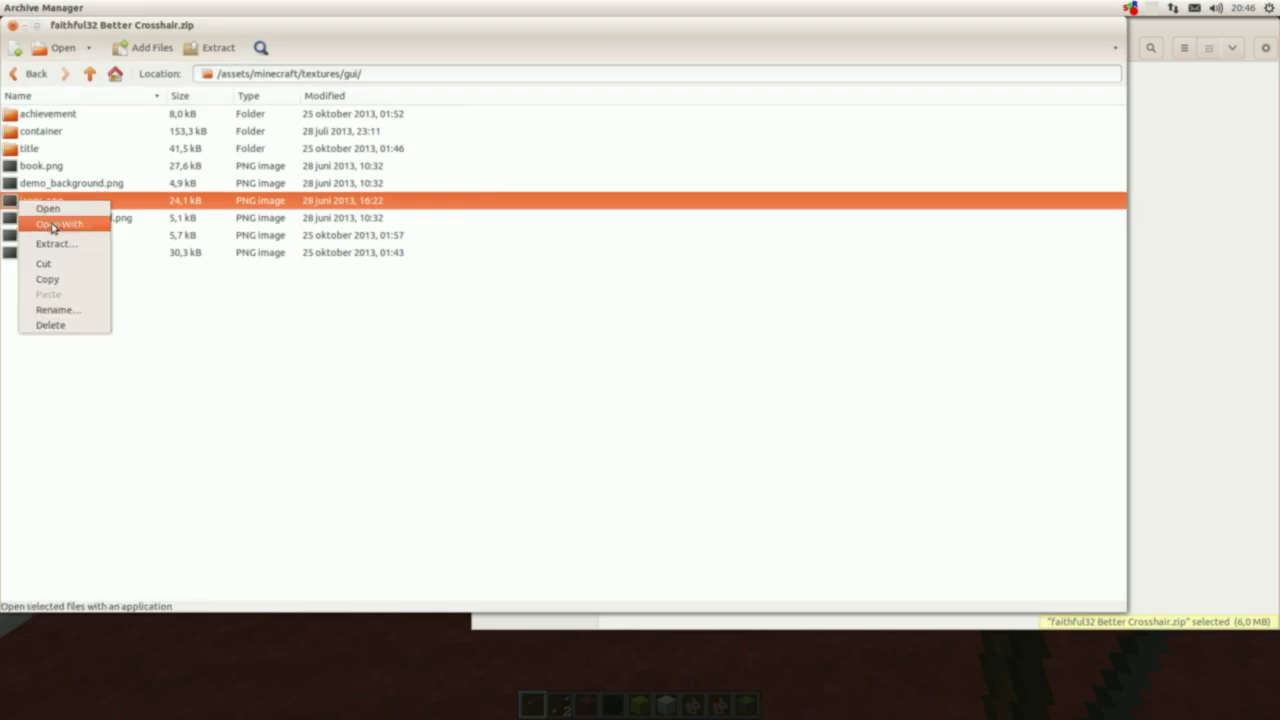
click(53, 227)
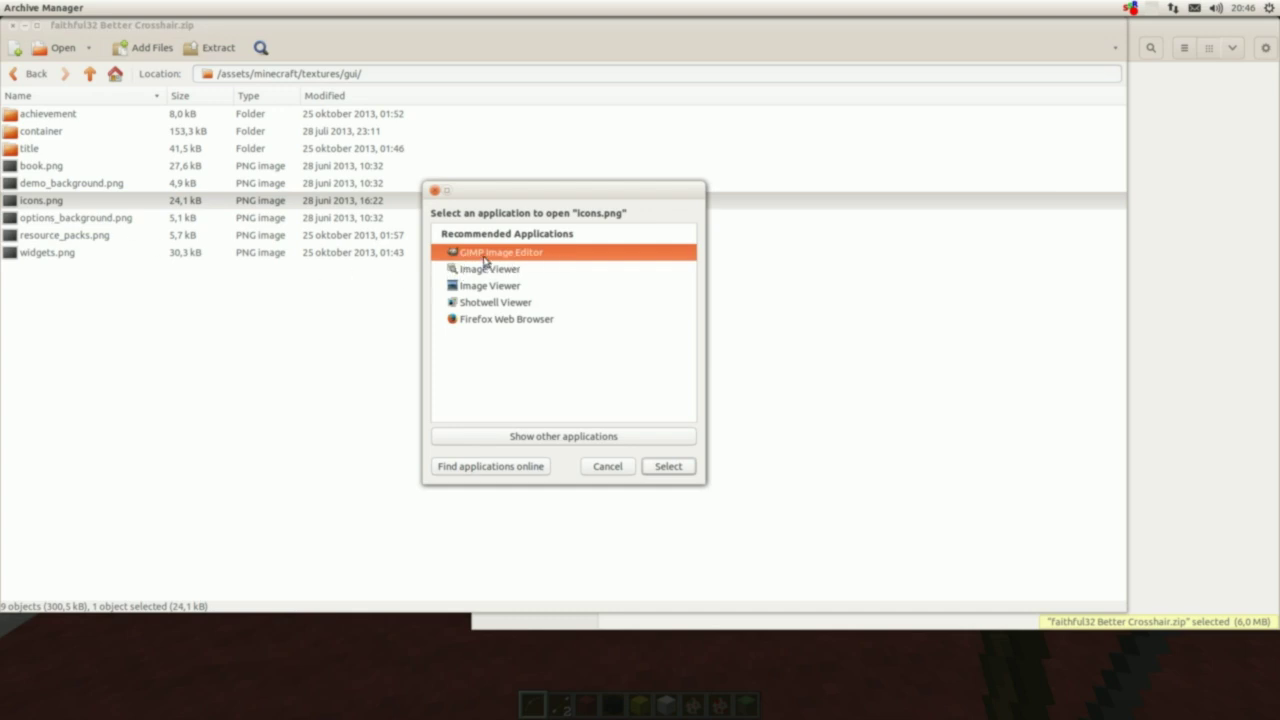
Step: Open icons.png in GIMP and zoom in on the crosshair with Auto-resize window disabled
click(667, 467)
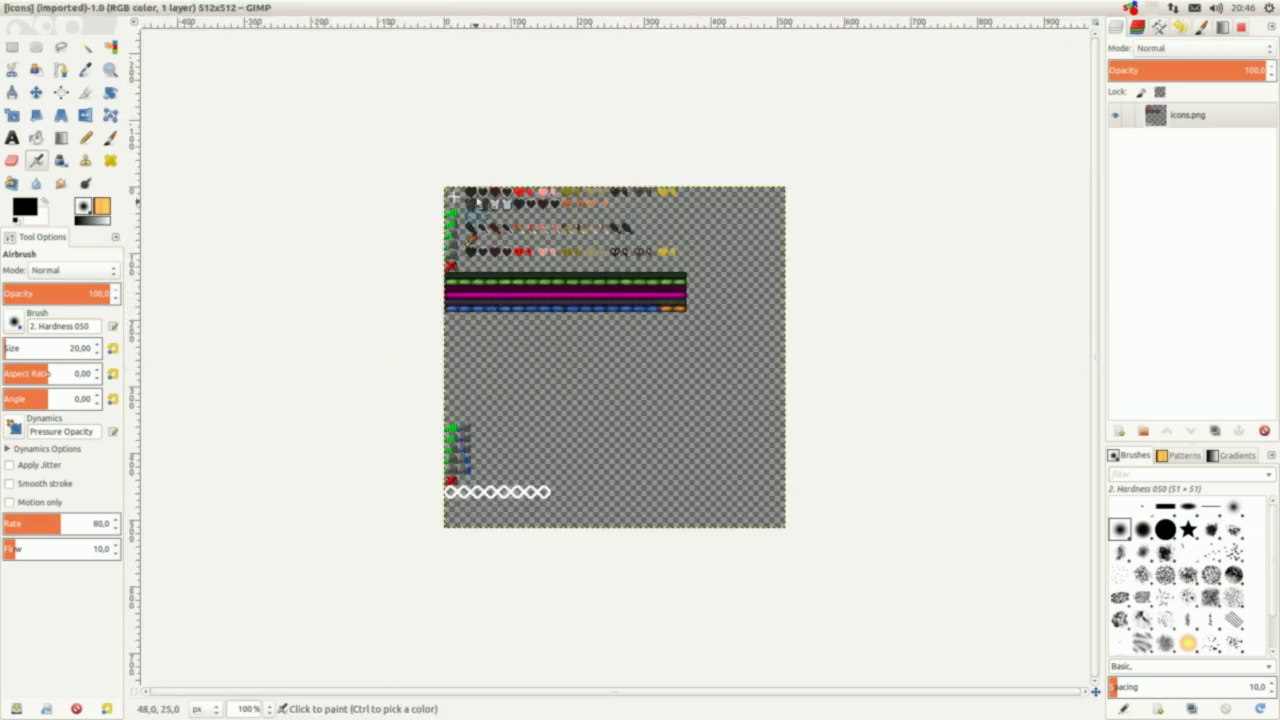
click(110, 73)
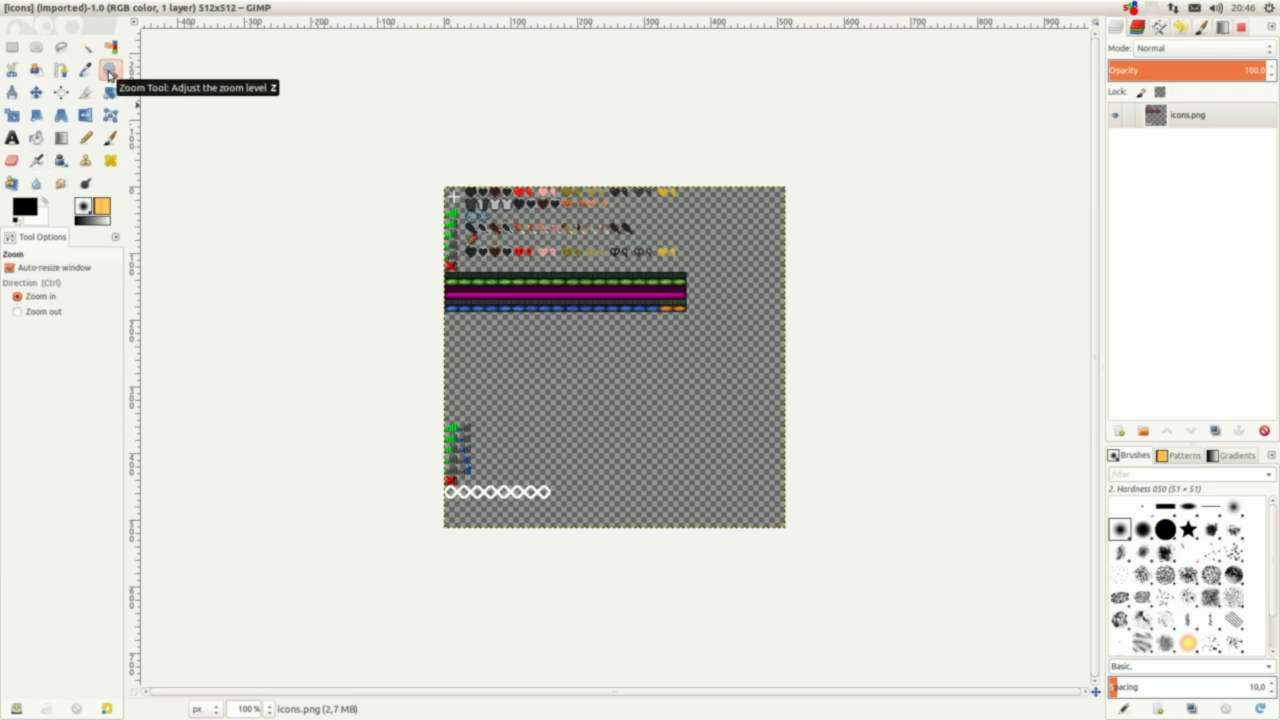
click(10, 268)
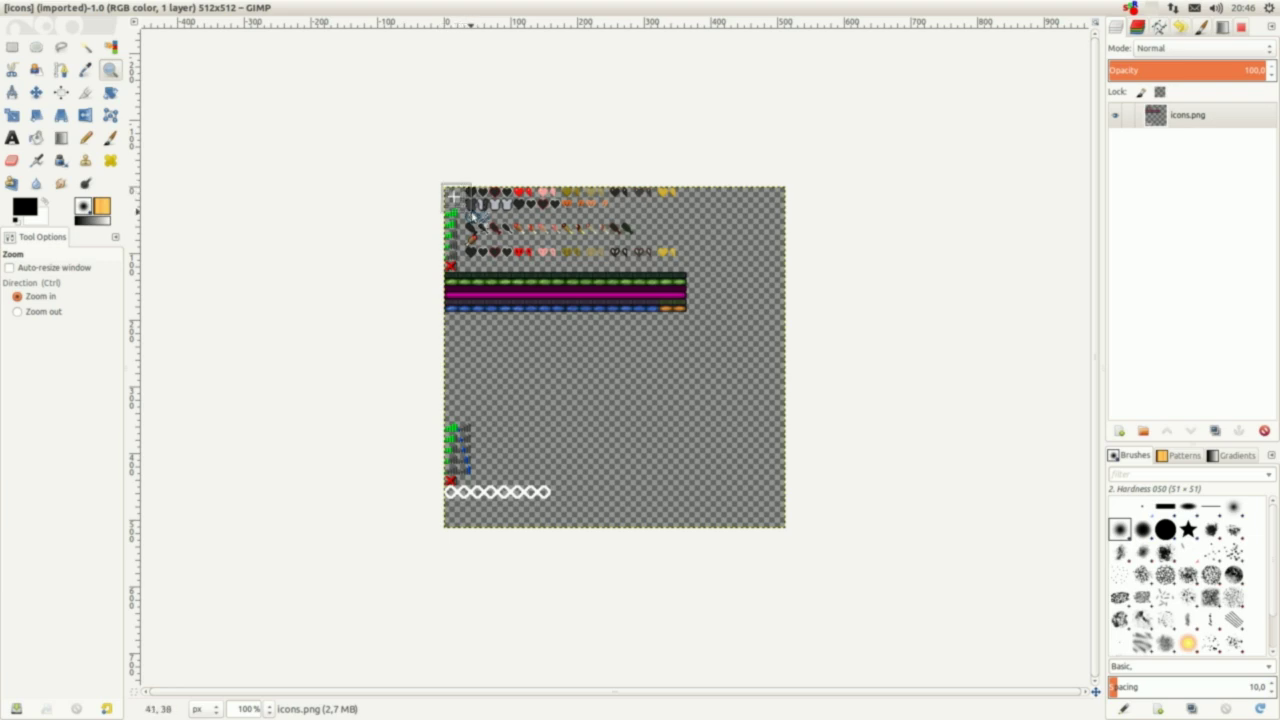
drag(446, 189, 472, 217)
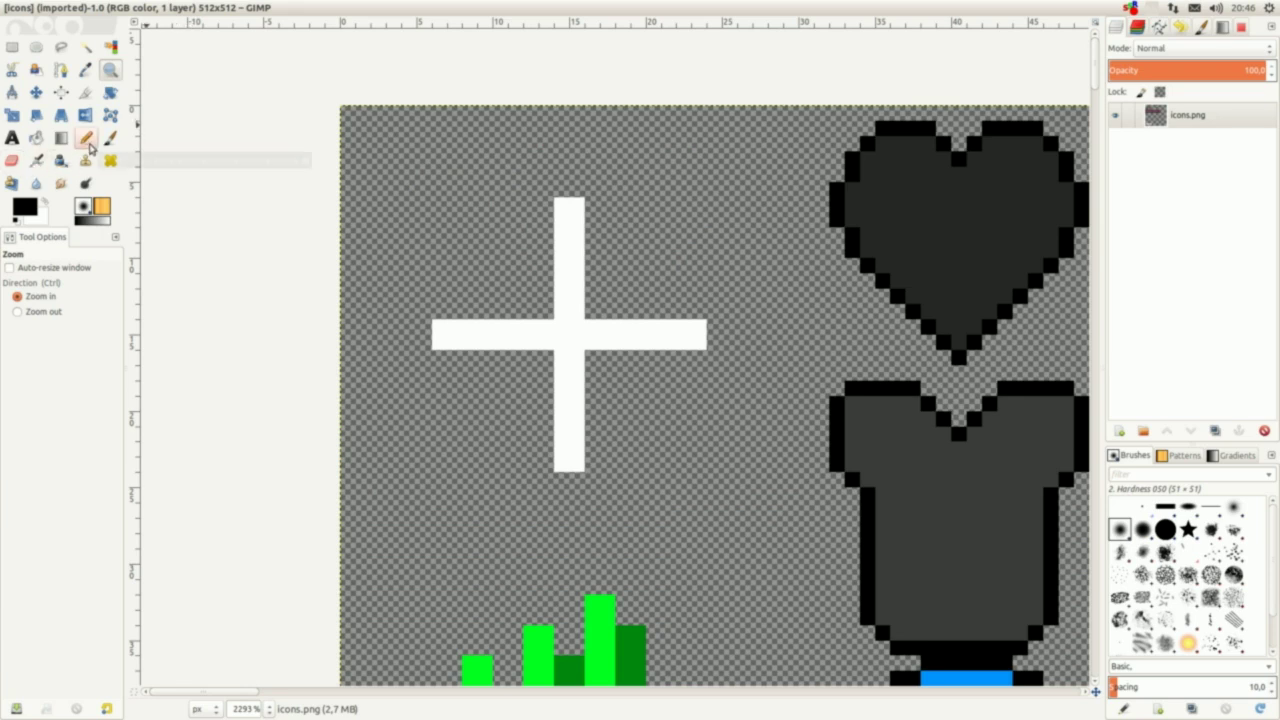
Step: Select the Pencil tool and set the drawing colour to white
click(86, 140)
click(32, 210)
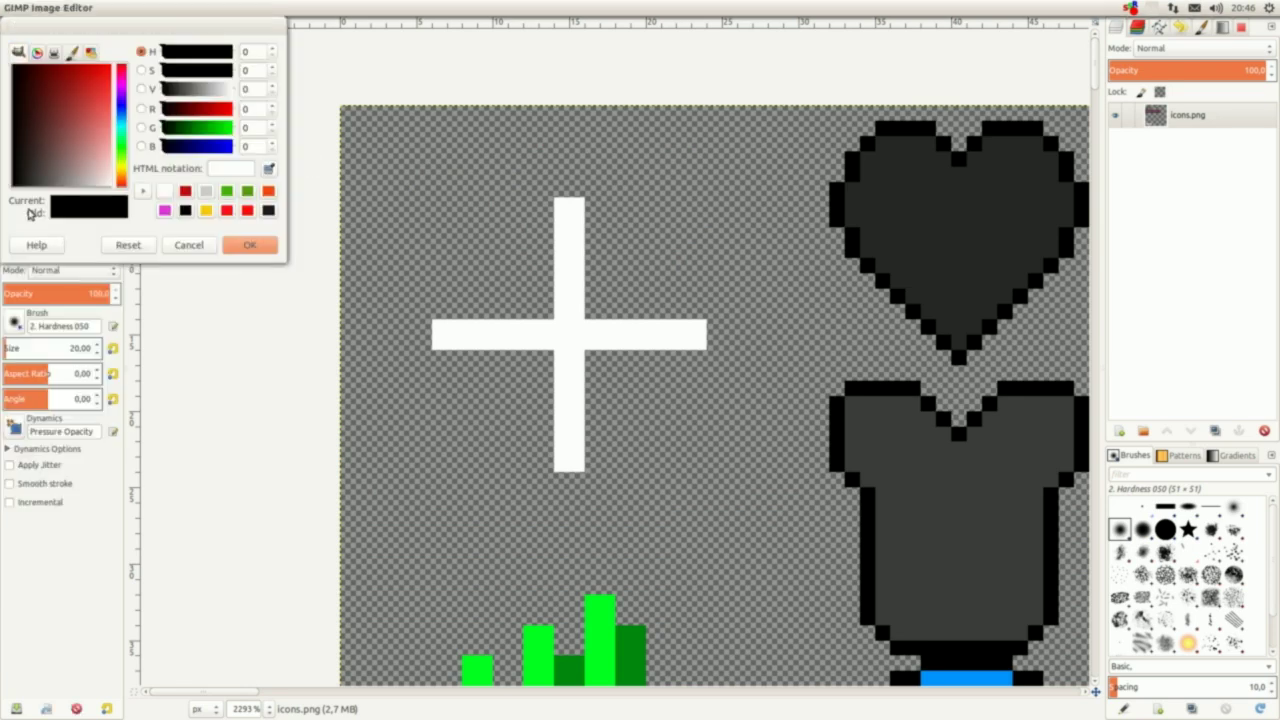
click(167, 191)
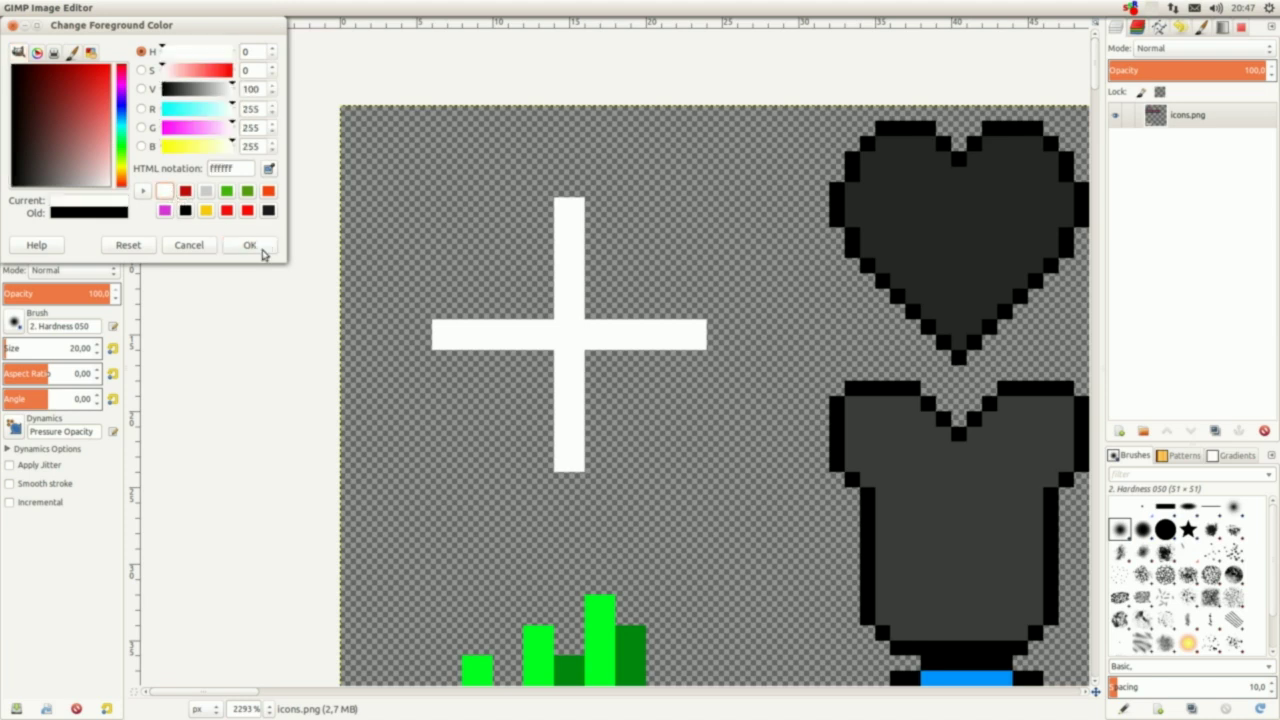
click(250, 245)
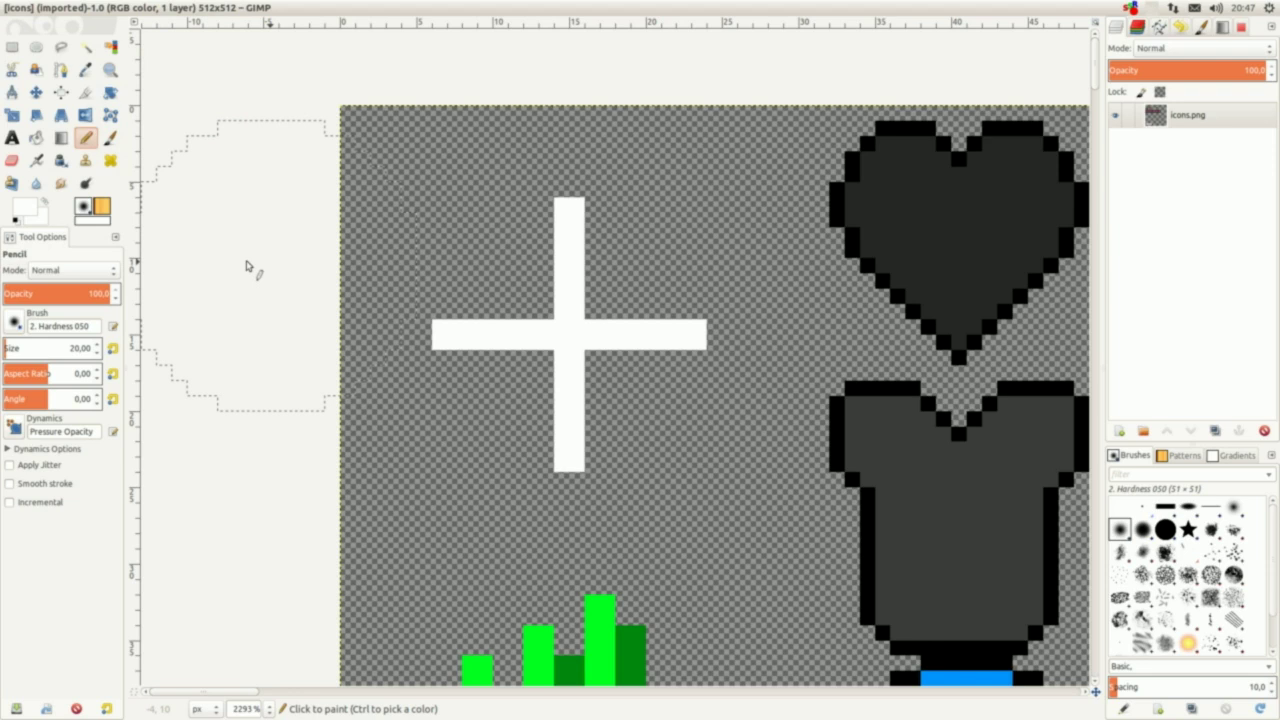
Step: Give the pencil the Hardness 100 brush at size 1 pixel
click(15, 323)
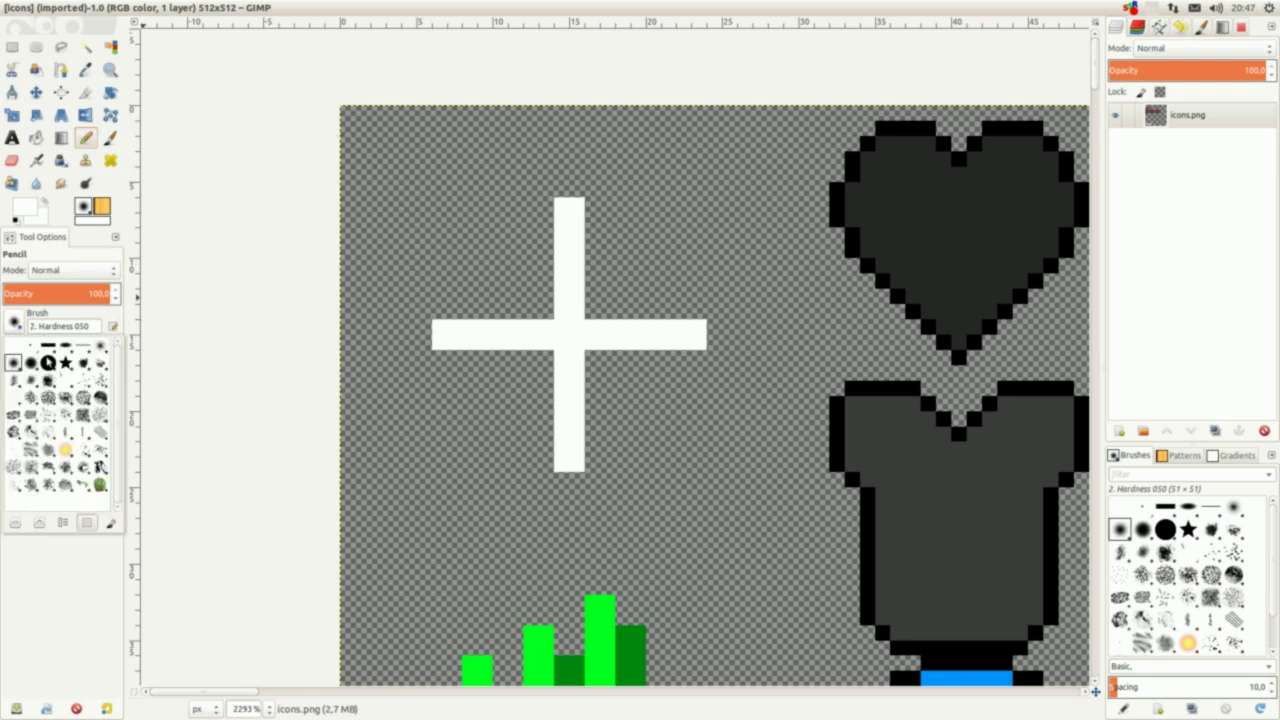
click(50, 362)
drag(50, 356, 12, 352)
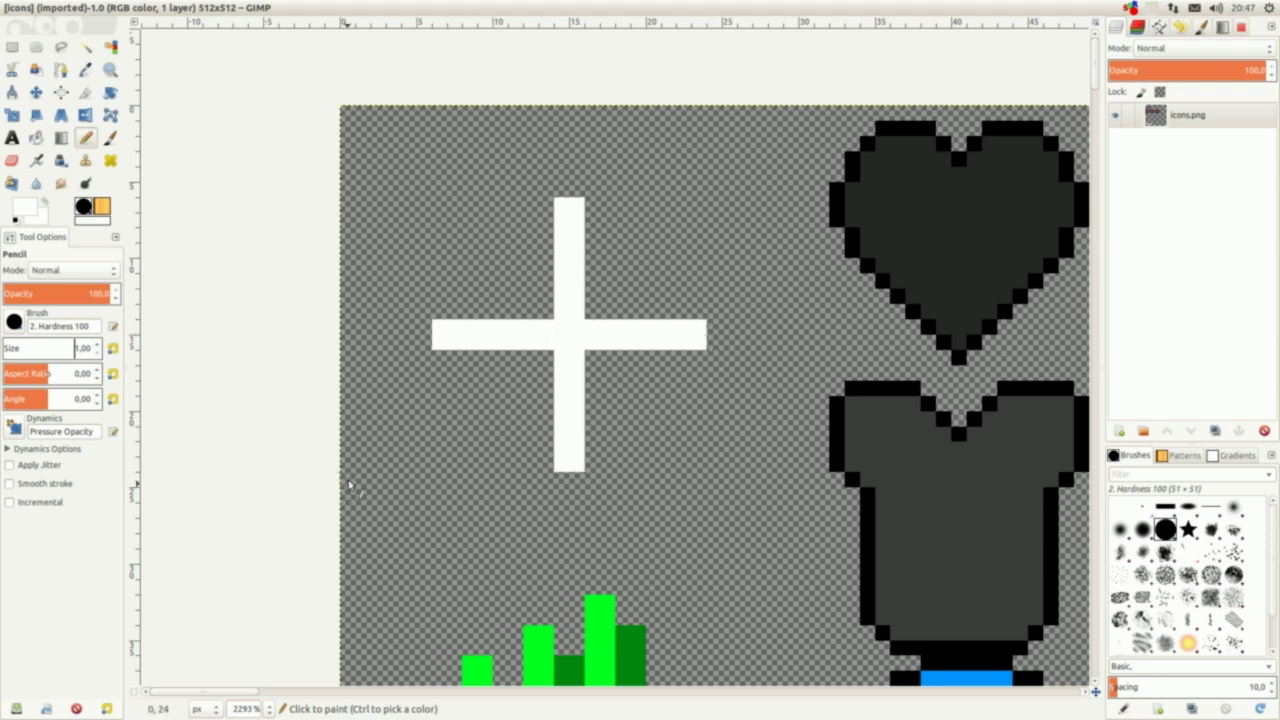
Step: Paint a 2x2 white centre square and connecting white pixels beside the old plus
click(700, 465)
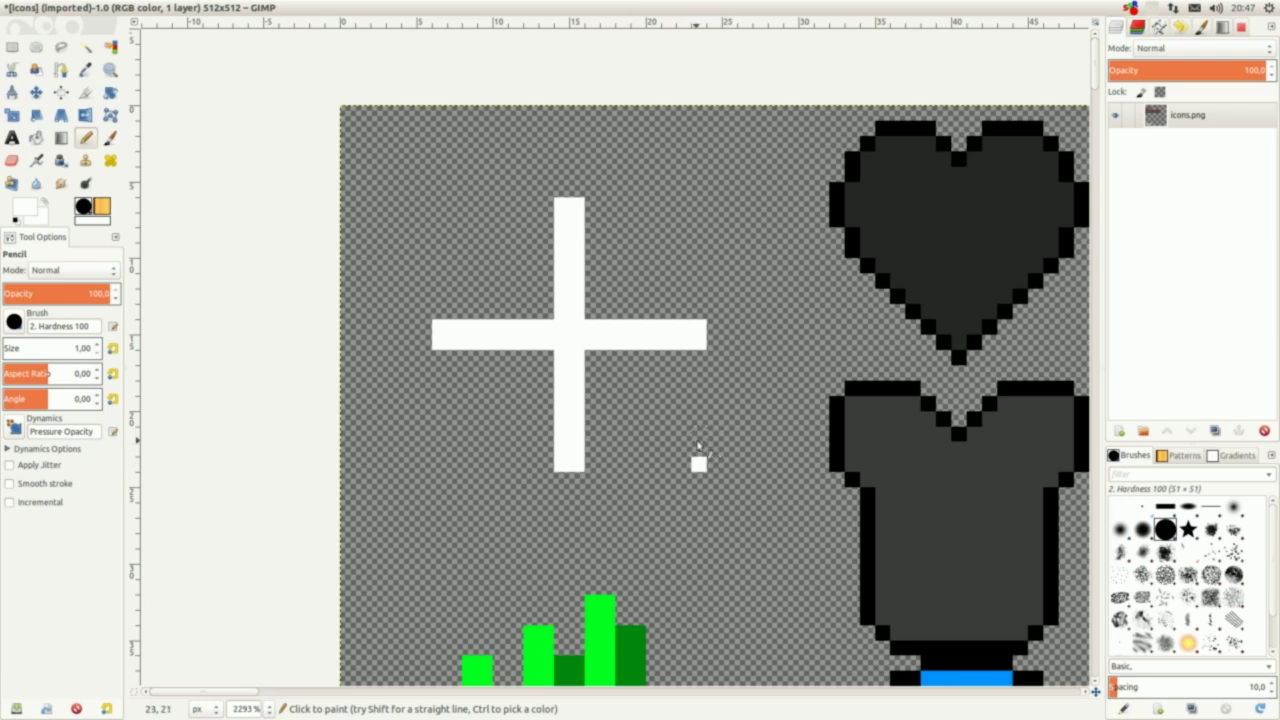
click(699, 448)
click(684, 448)
click(687, 462)
click(683, 372)
click(698, 372)
click(609, 455)
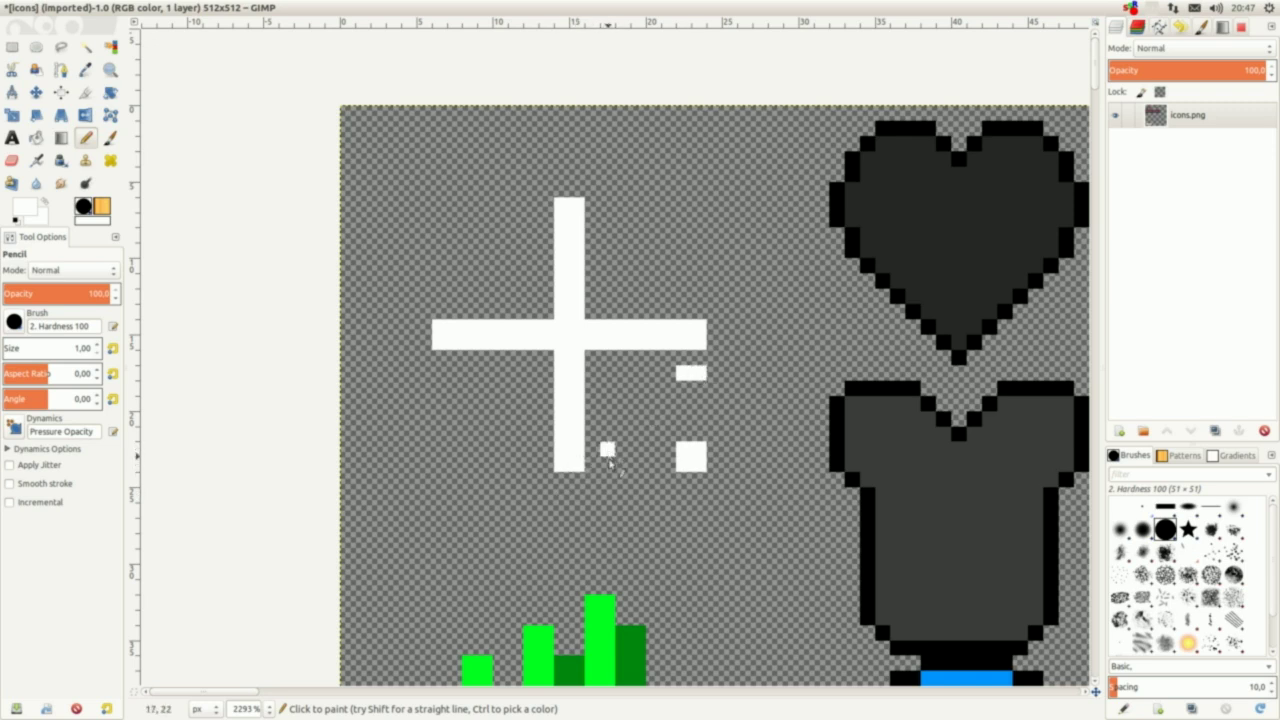
click(607, 464)
click(683, 357)
click(699, 357)
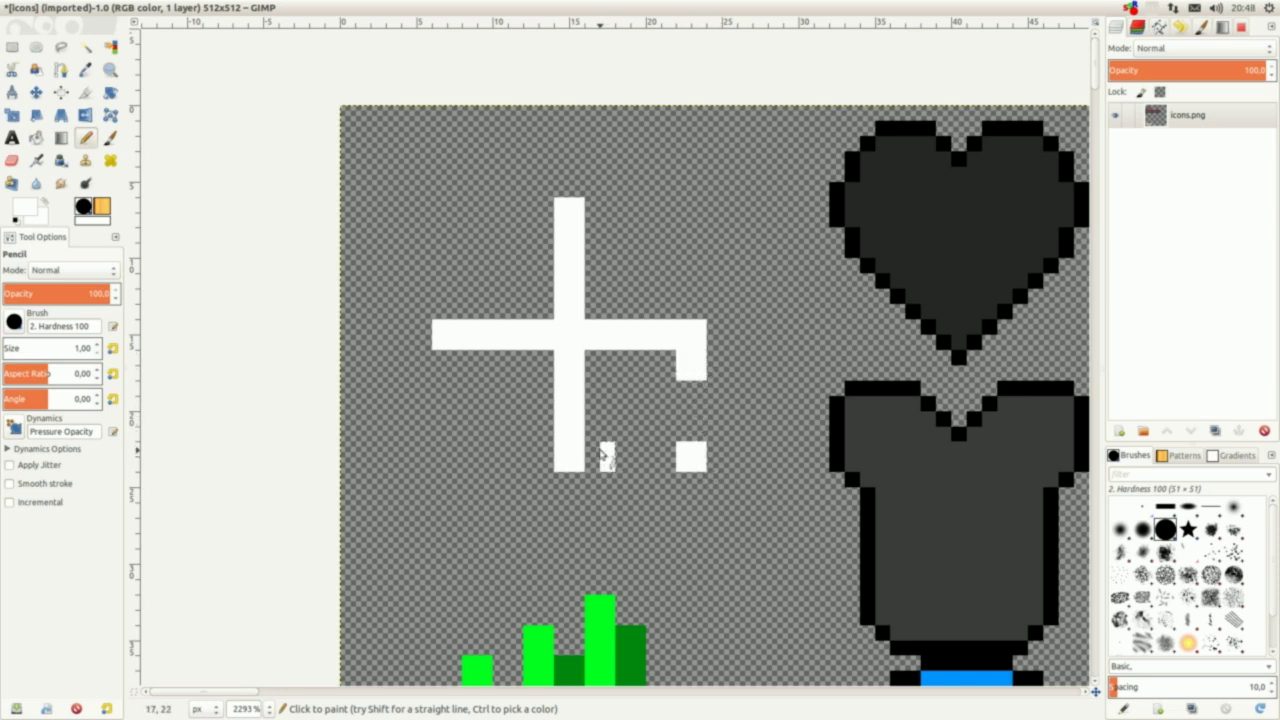
click(601, 455)
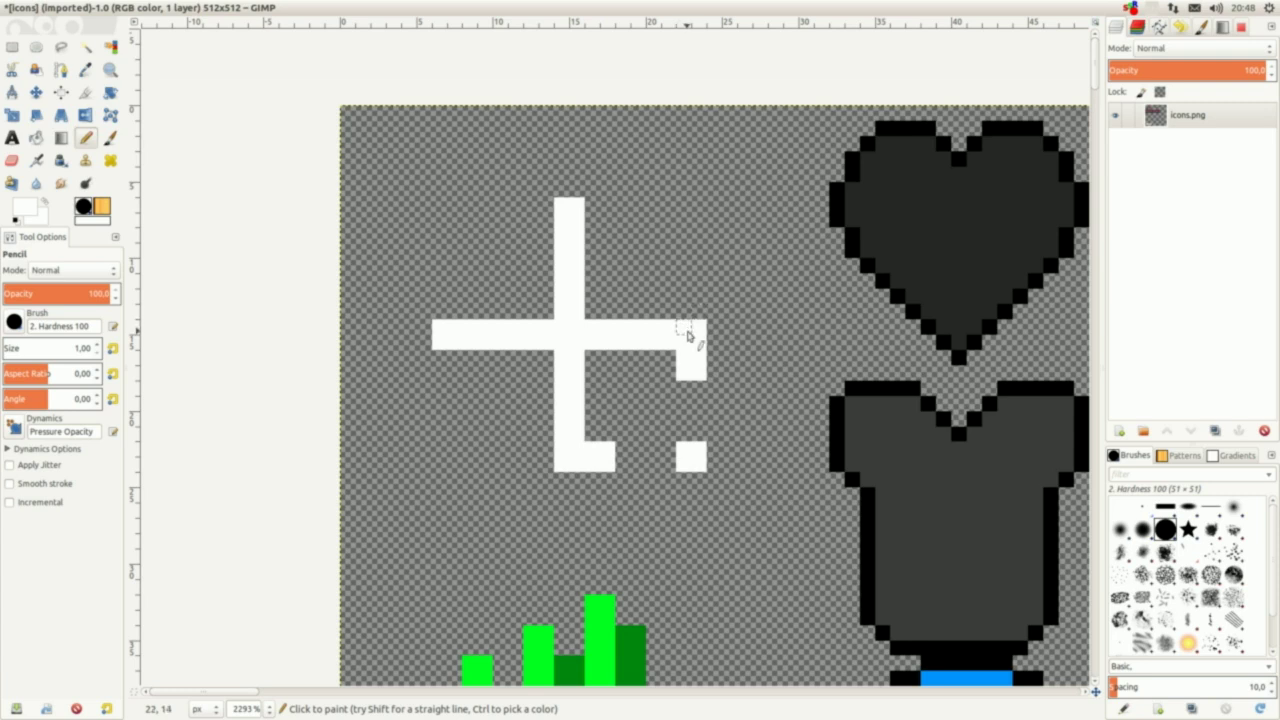
Step: Draw 1-pixel white lines from the new cross up to the canvas top and left edge
click(684, 313)
mouse_move(684, 313)
mouse_down()
mouse_move(699, 236)
mouse_move(699, 128)
mouse_move(684, 113)
mouse_move(686, 328)
mouse_move(694, 257)
mouse_up()
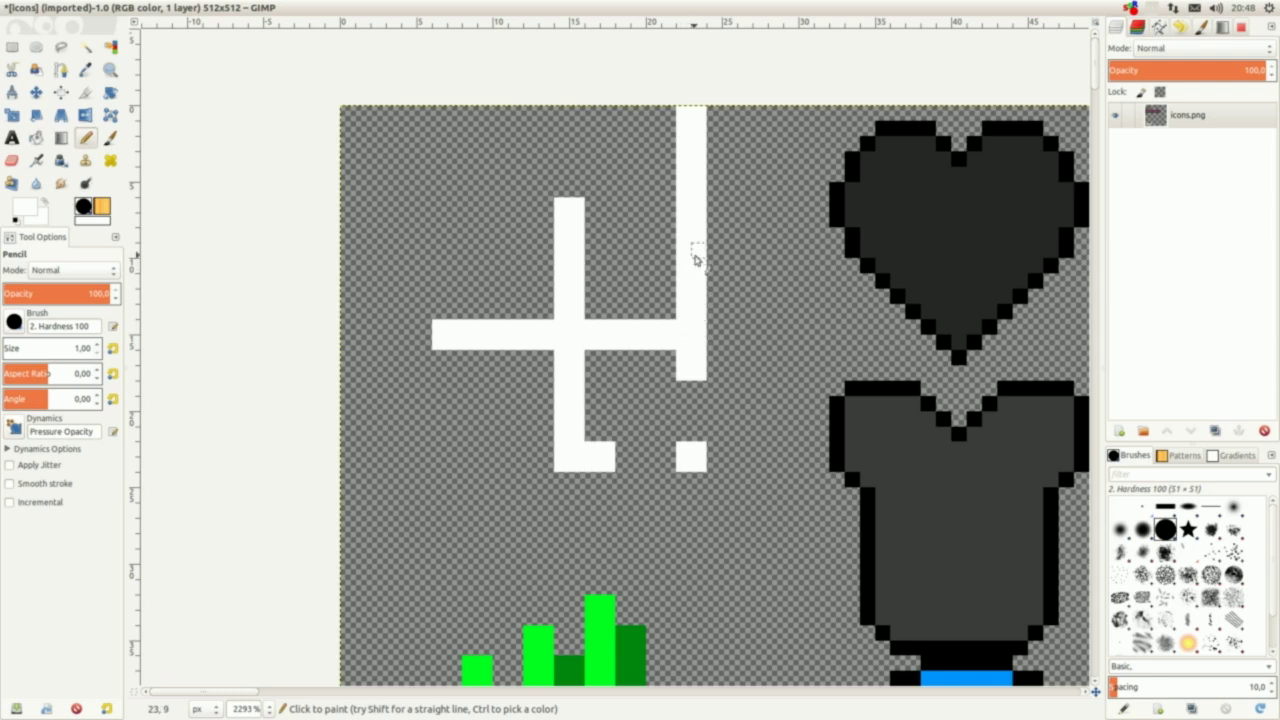
mouse_move(563, 455)
mouse_down()
mouse_move(345, 456)
mouse_move(565, 465)
mouse_up()
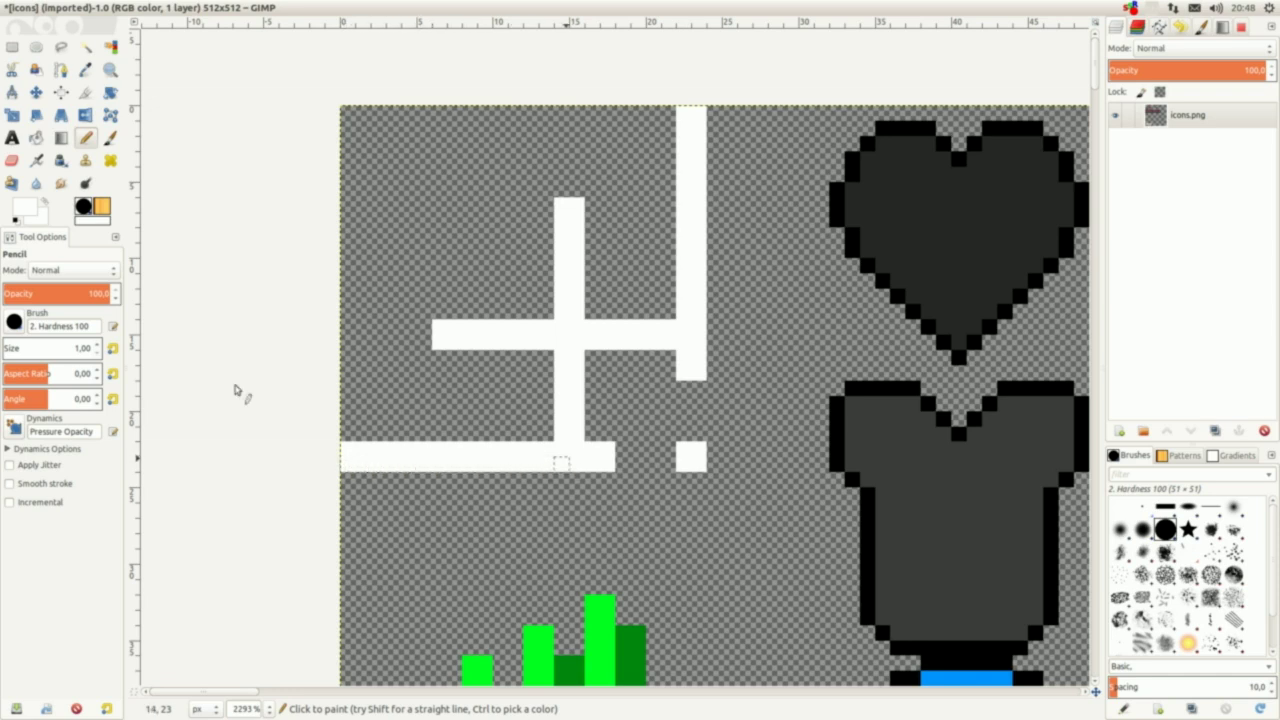
click(11, 162)
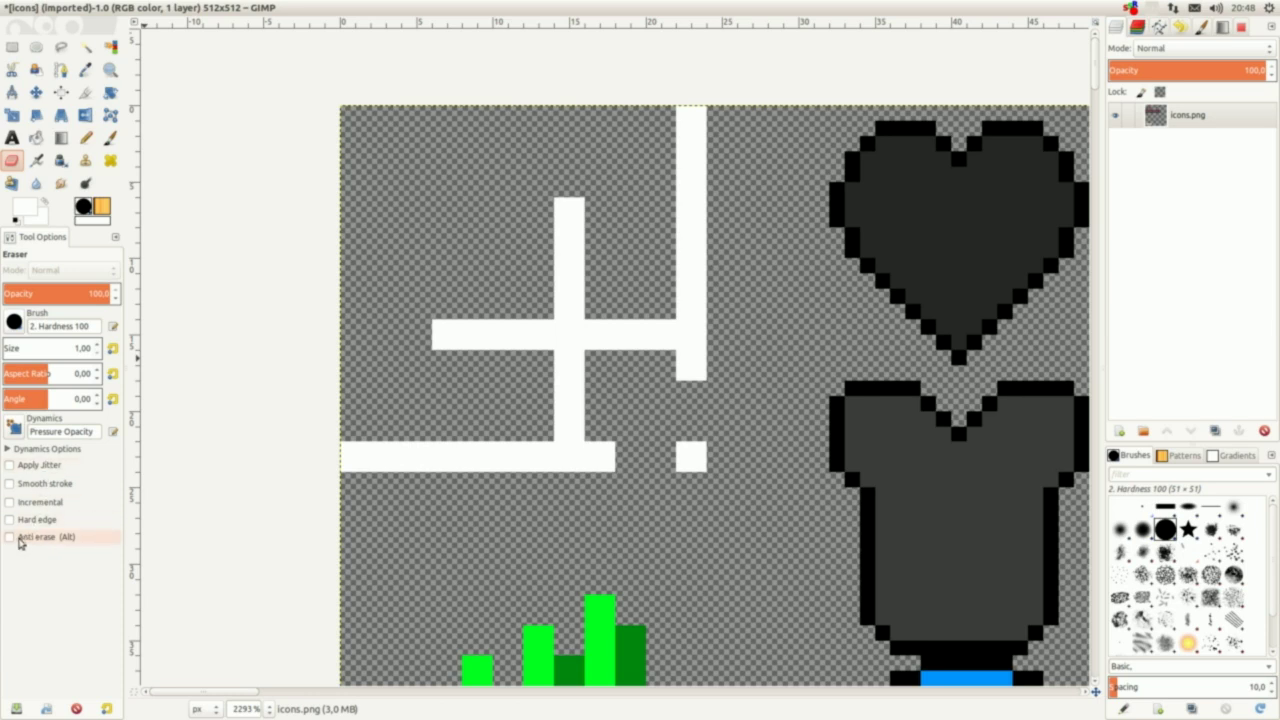
Step: With a hard-edged eraser, wipe out the old plus's vertical bar, arm and joining pixels
click(10, 519)
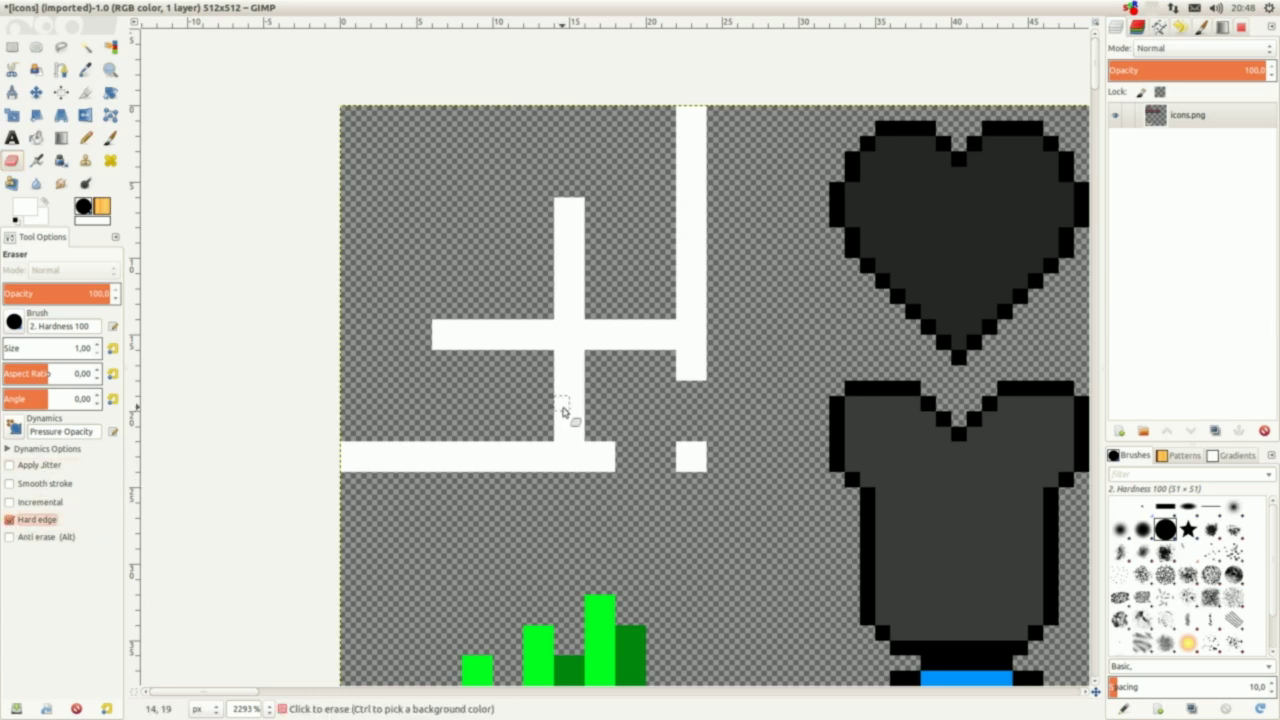
click(558, 434)
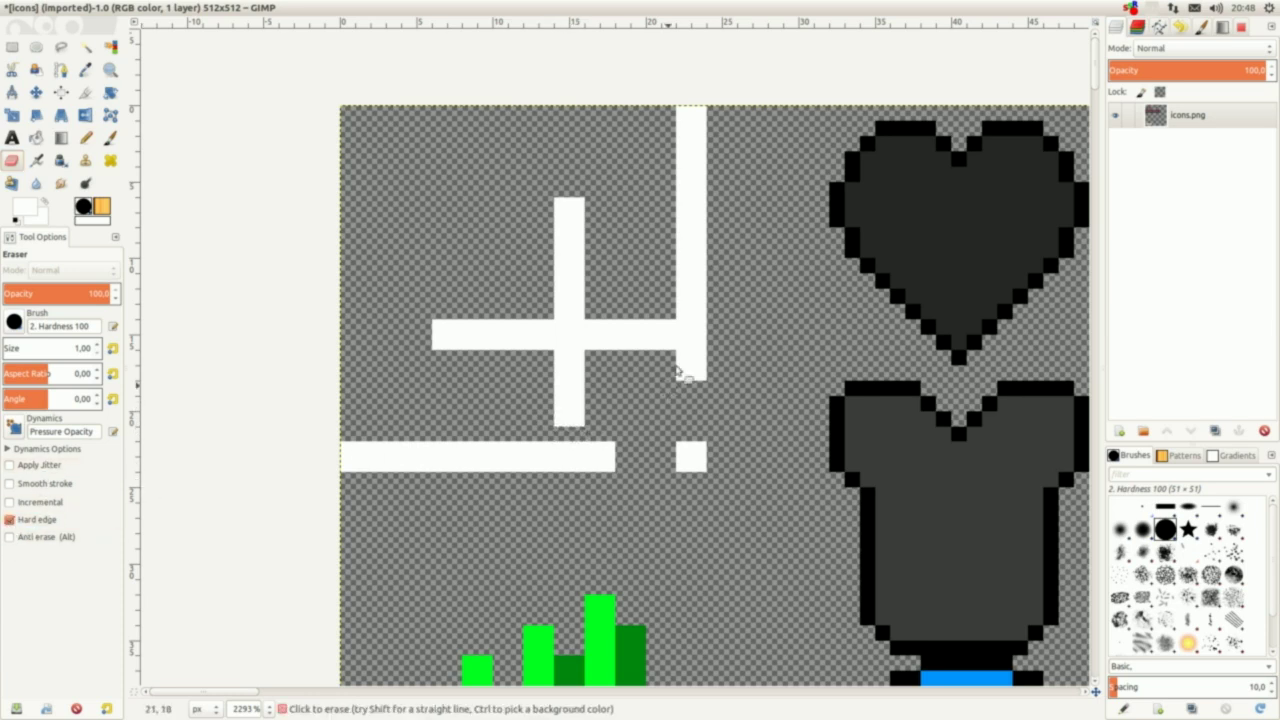
click(668, 332)
click(569, 205)
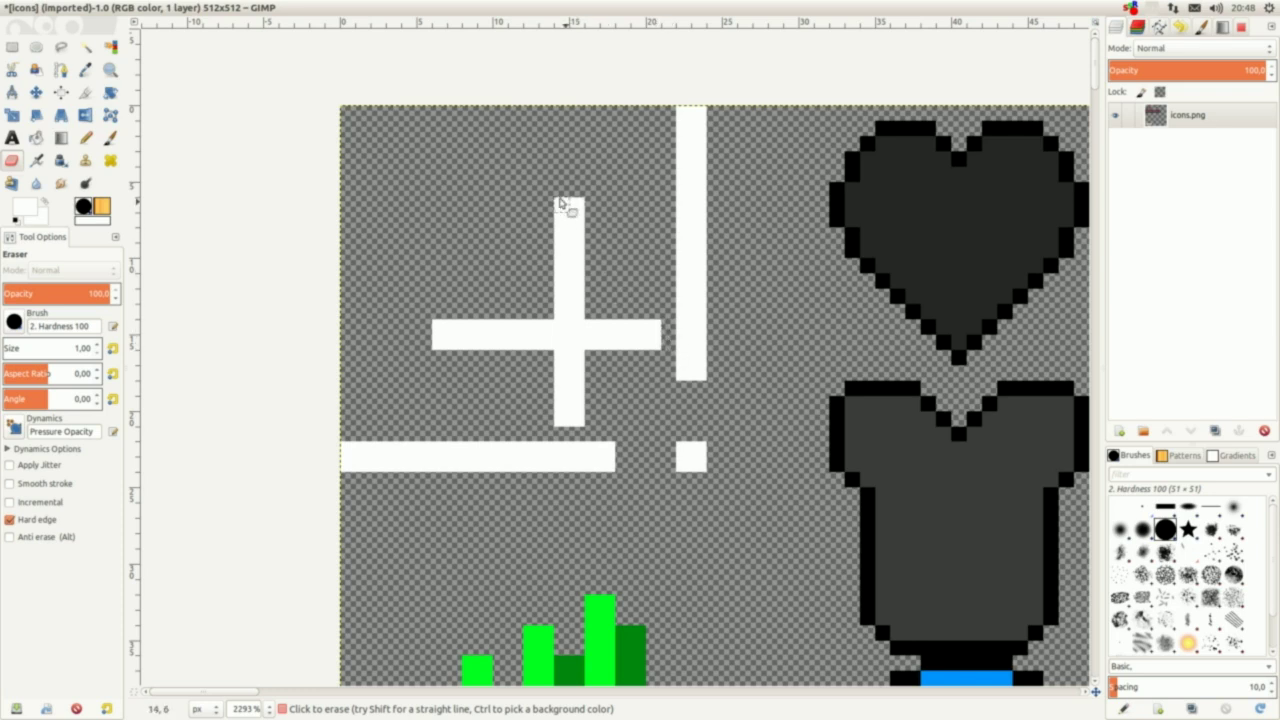
drag(577, 215, 576, 420)
mouse_move(590, 342)
mouse_down()
mouse_move(655, 343)
mouse_move(648, 328)
mouse_move(616, 325)
mouse_move(444, 336)
mouse_move(561, 345)
mouse_move(565, 392)
mouse_move(574, 226)
mouse_up()
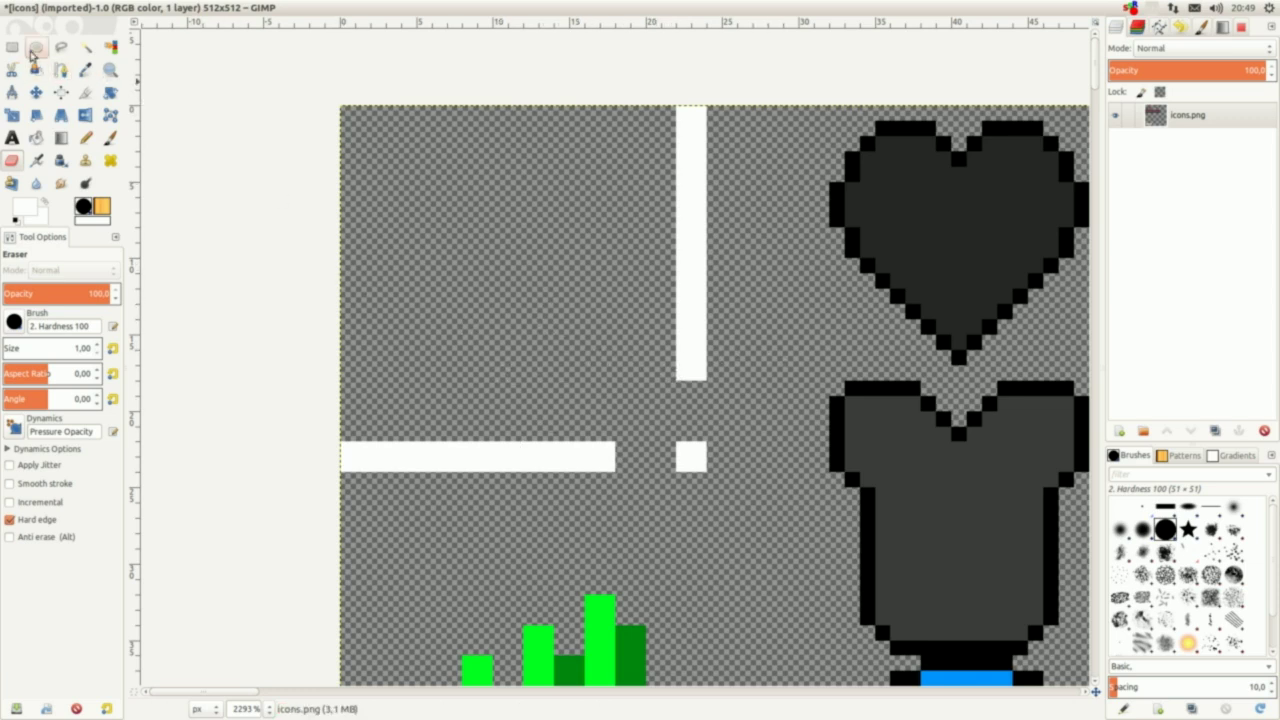
Step: Overwrite icons.png with the redrawn crosshair, then quit GIMP discarding the working copy
mouse_move(28, 11)
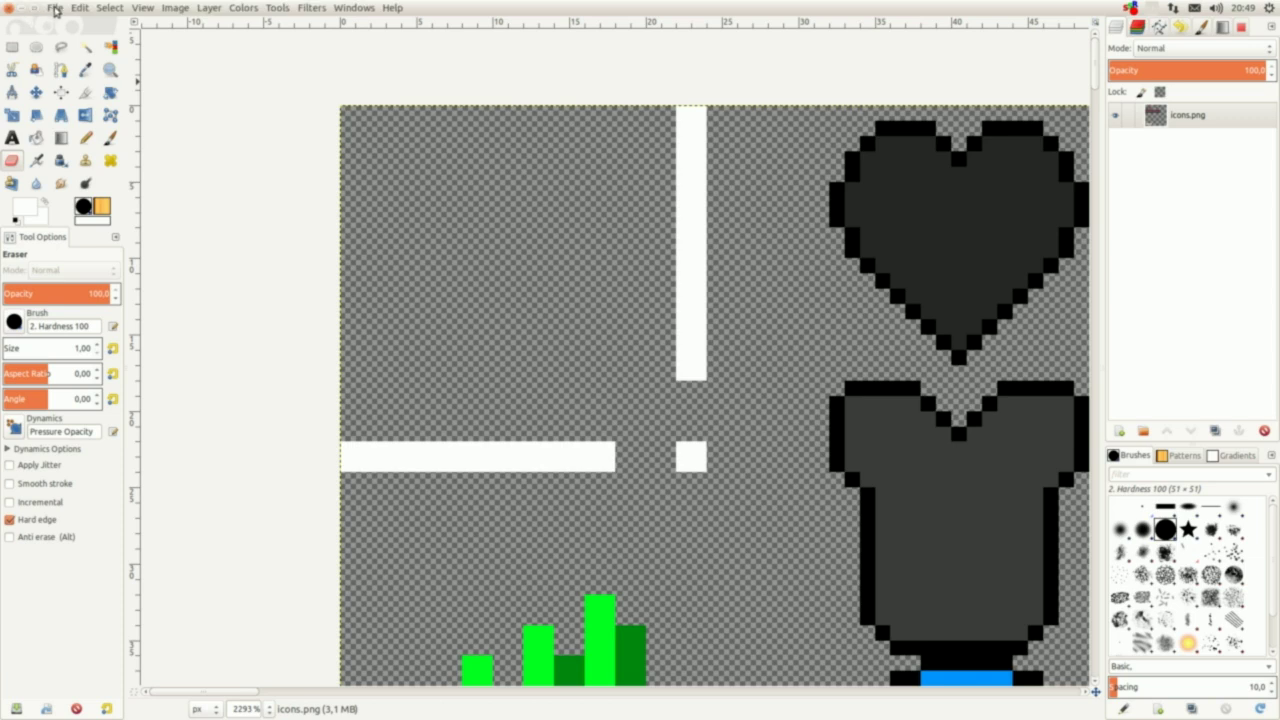
click(55, 8)
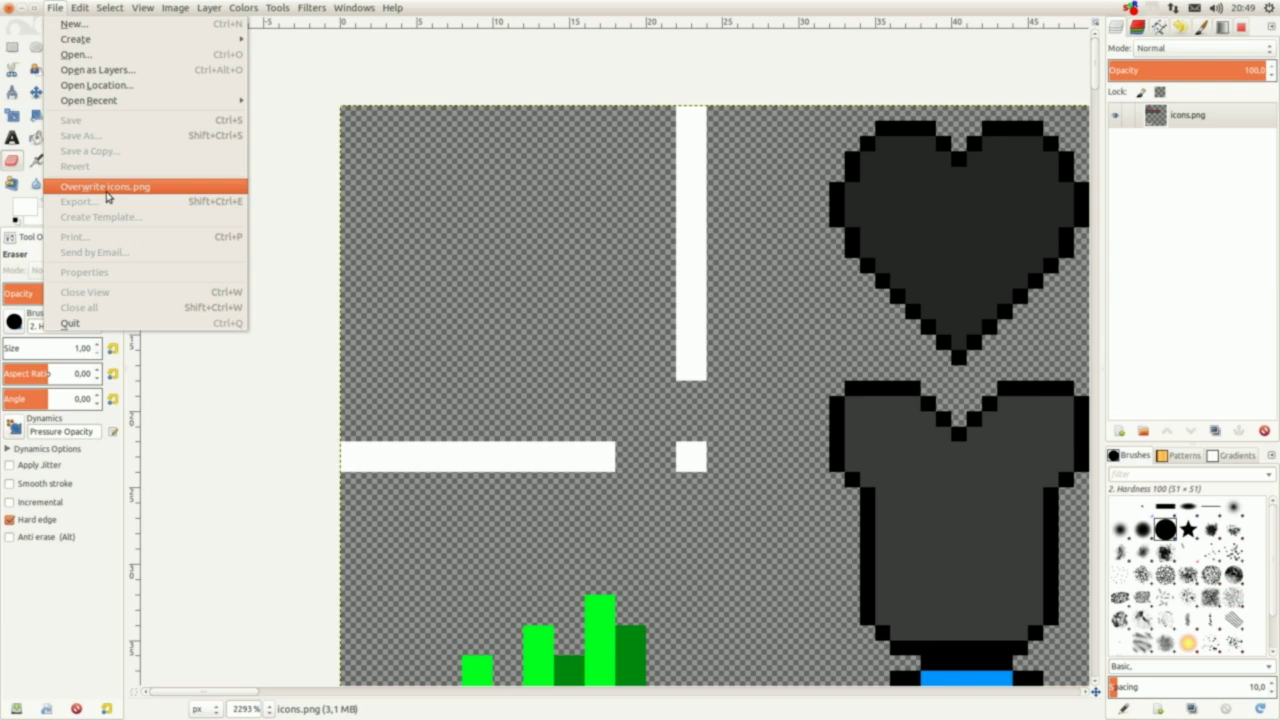
click(103, 192)
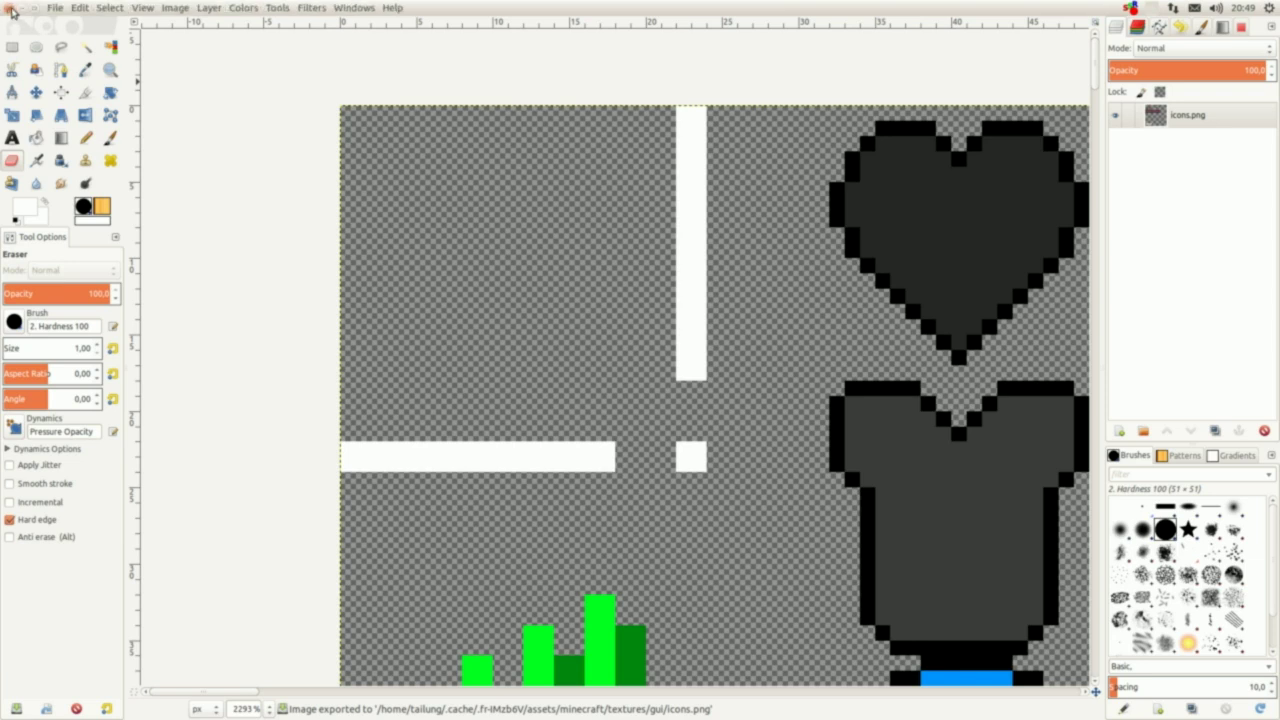
click(8, 10)
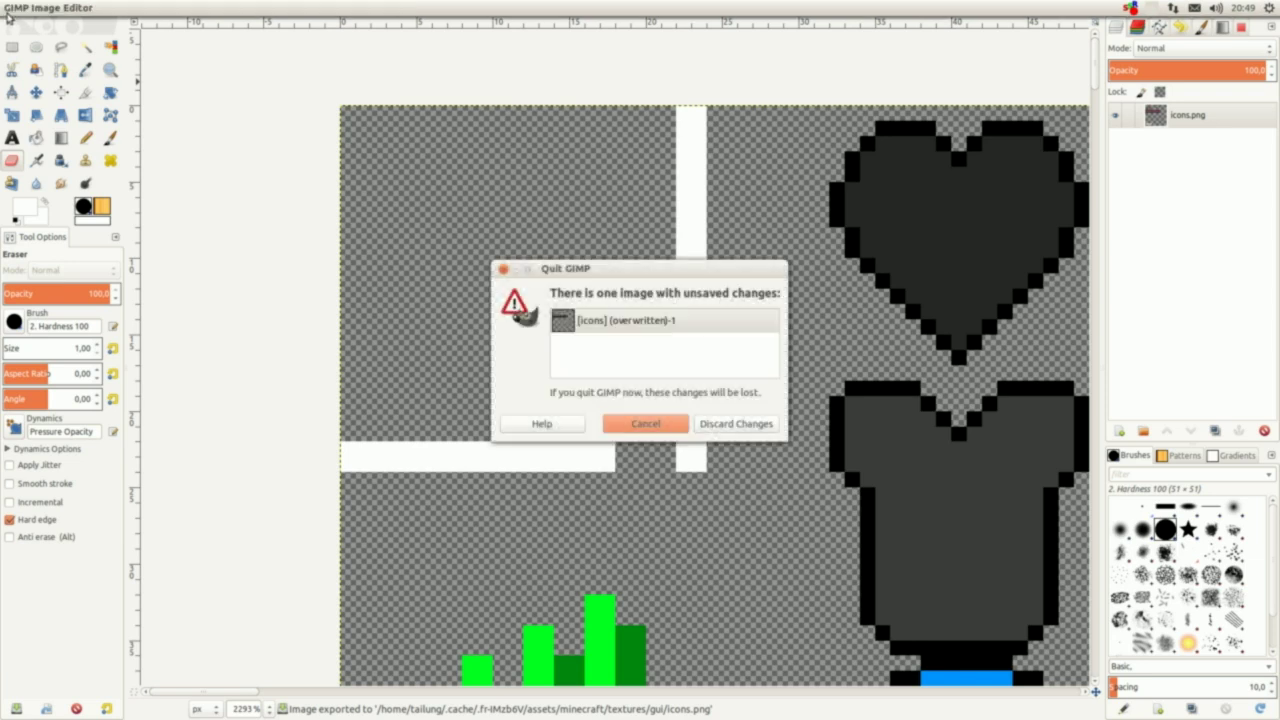
click(724, 428)
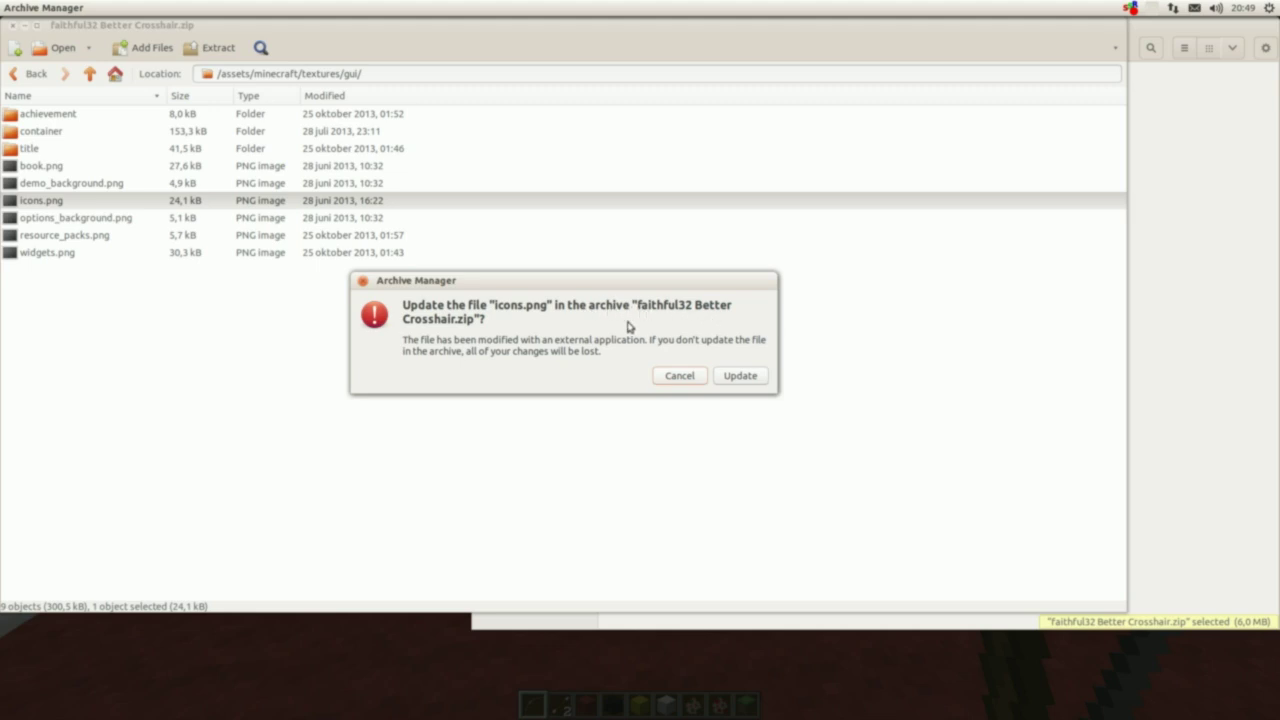
Step: Update icons.png in faithful32 Better Crosshair.zip and close the Archive Manager and Files windows
click(741, 376)
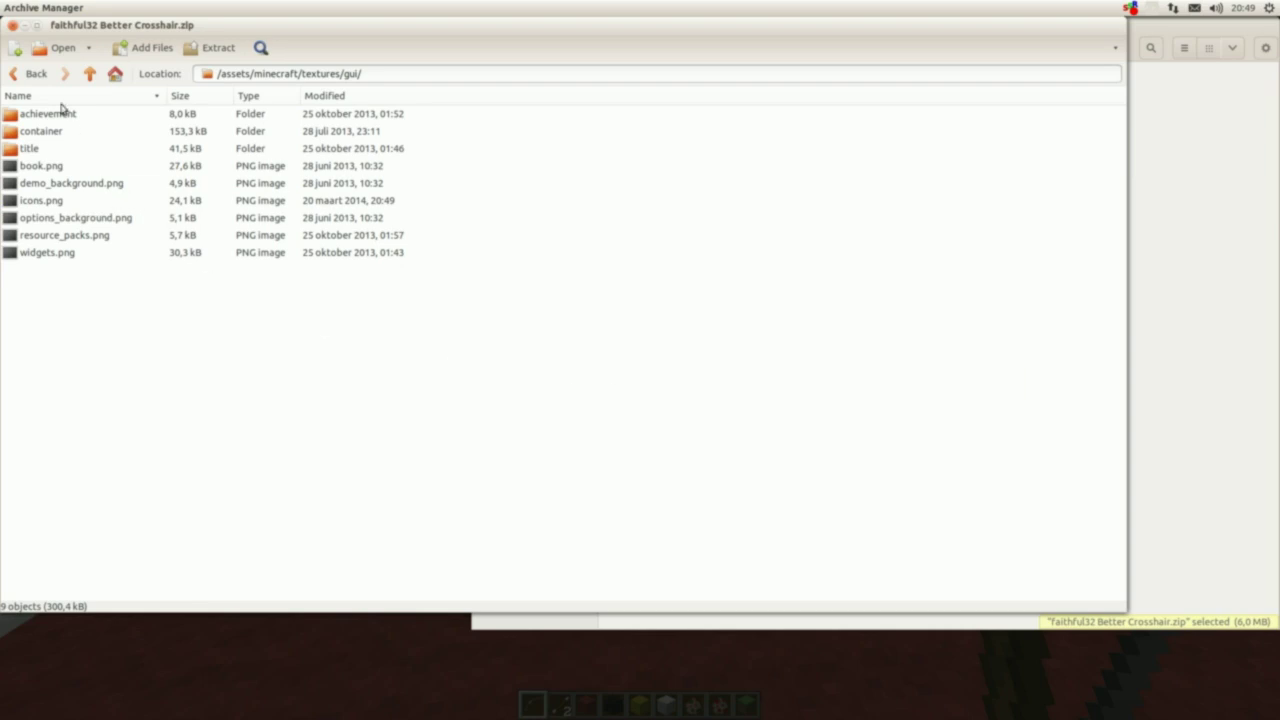
click(12, 25)
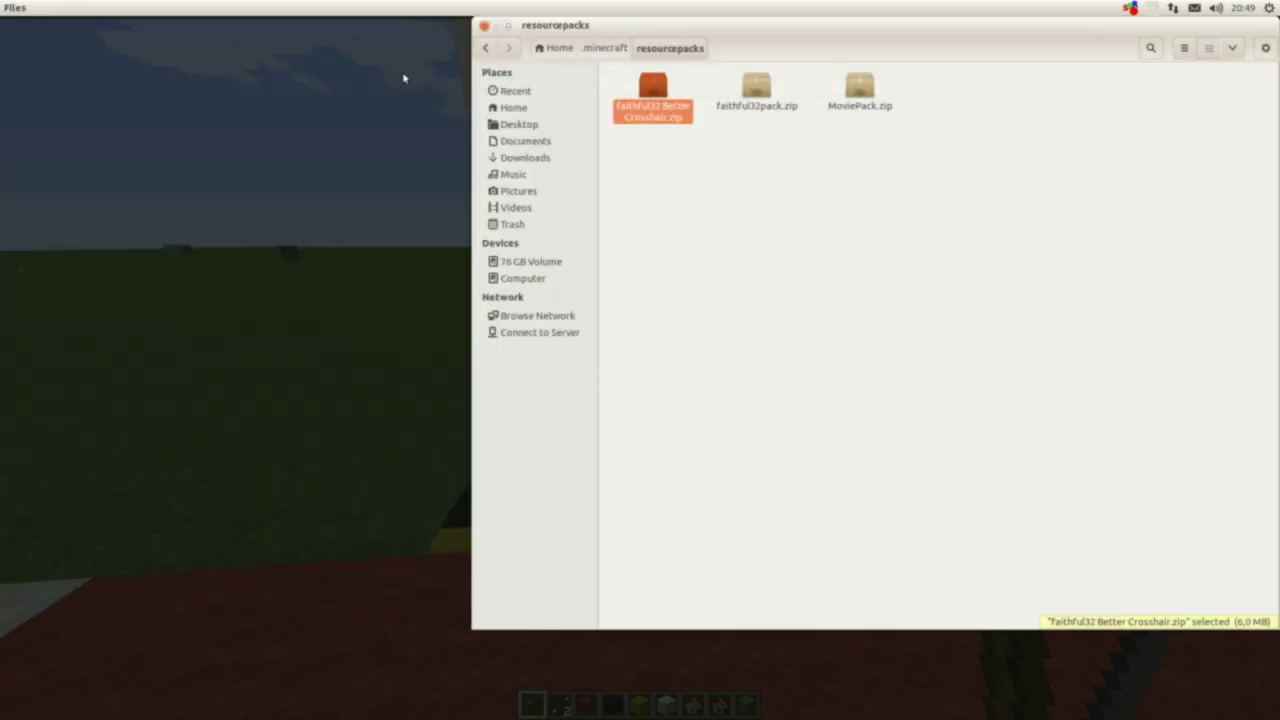
click(484, 26)
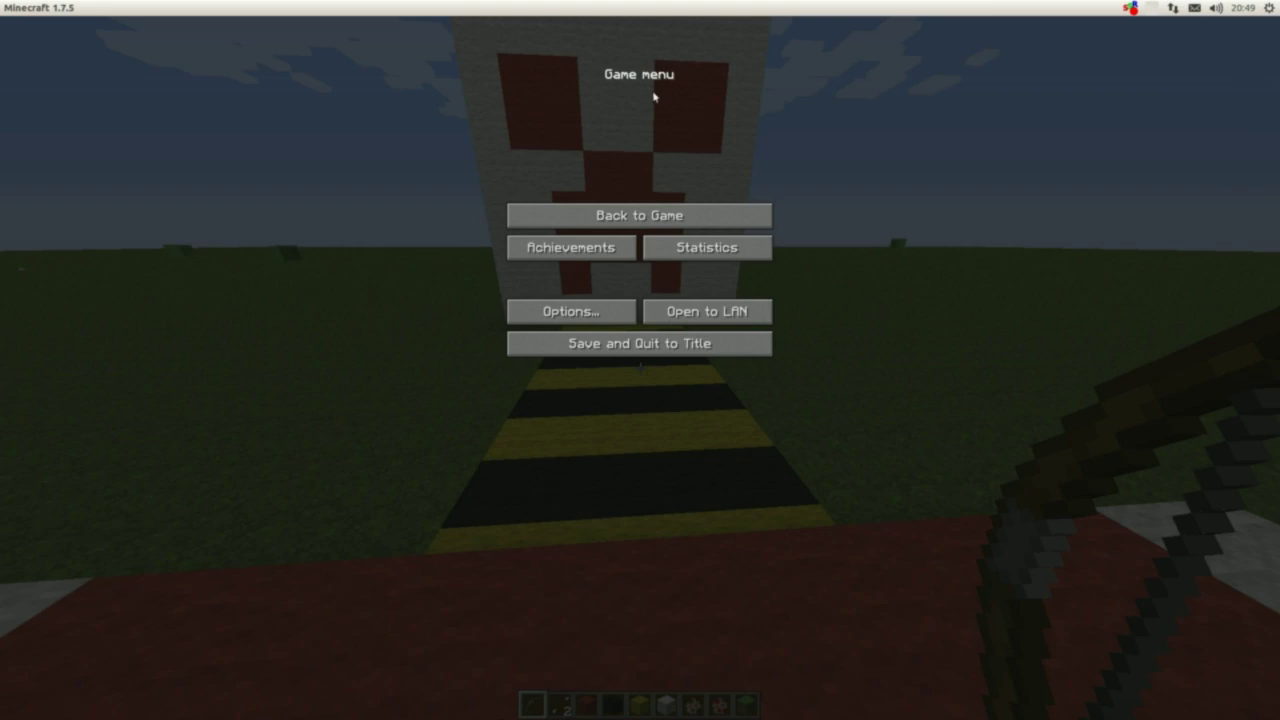
Step: Activate faithful32 Better Crosshair.zip in place of faithful32pack.zip and return to the Game menu
click(602, 316)
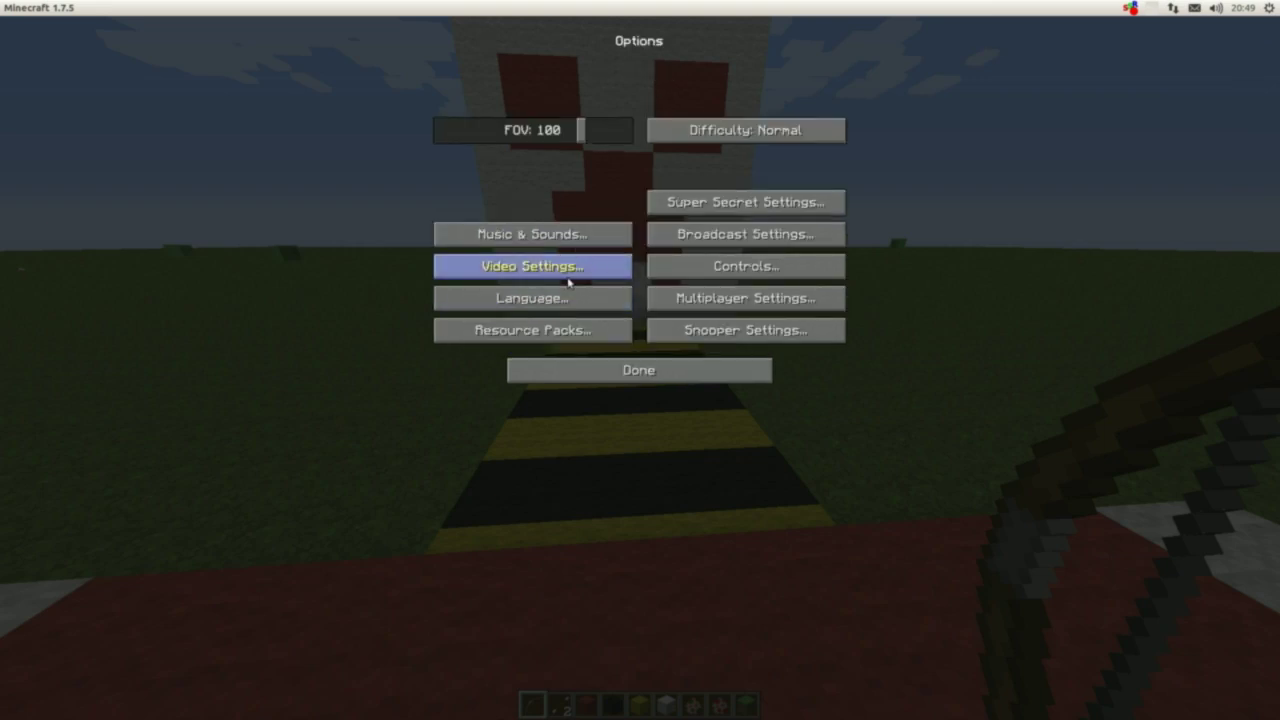
click(568, 337)
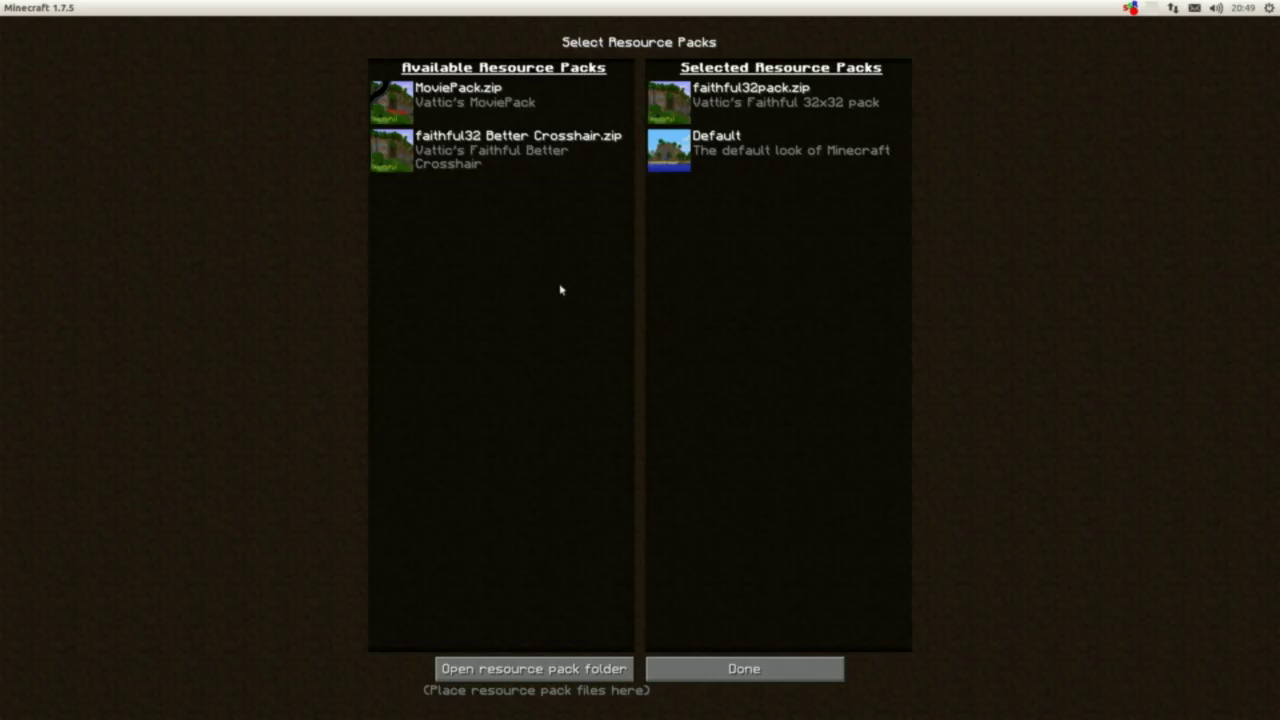
mouse_move(561, 150)
click(392, 150)
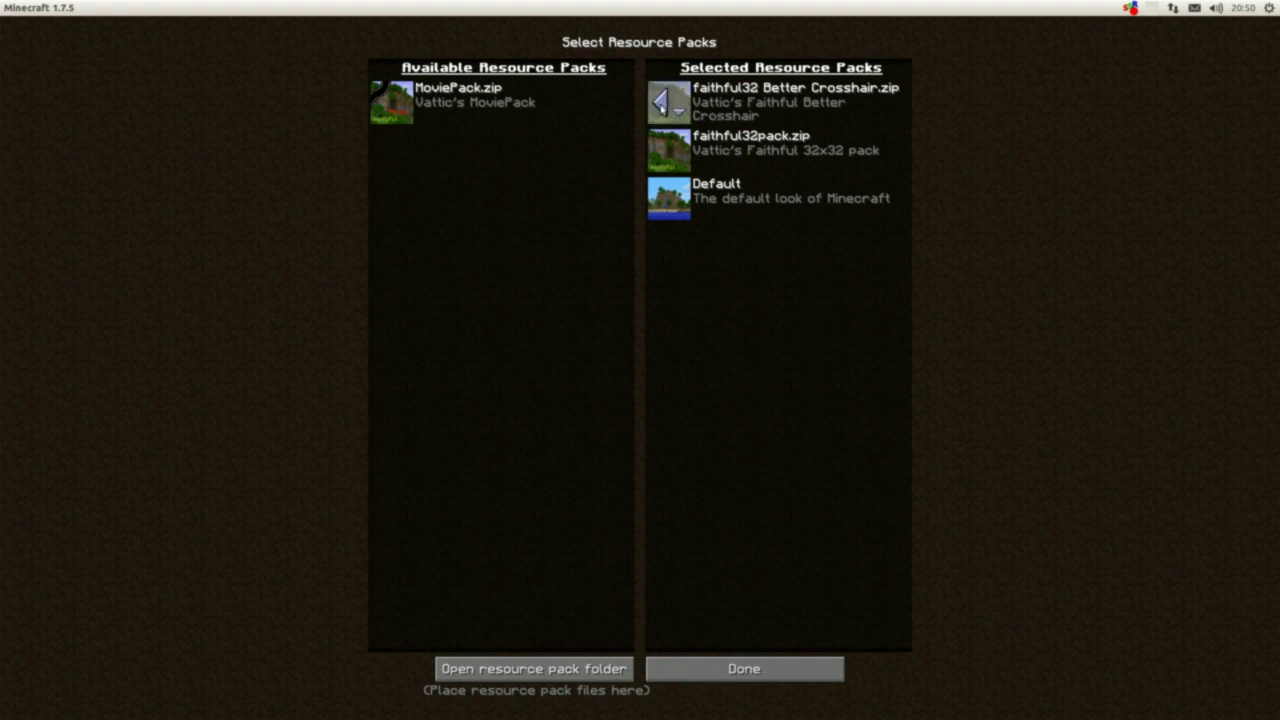
click(661, 104)
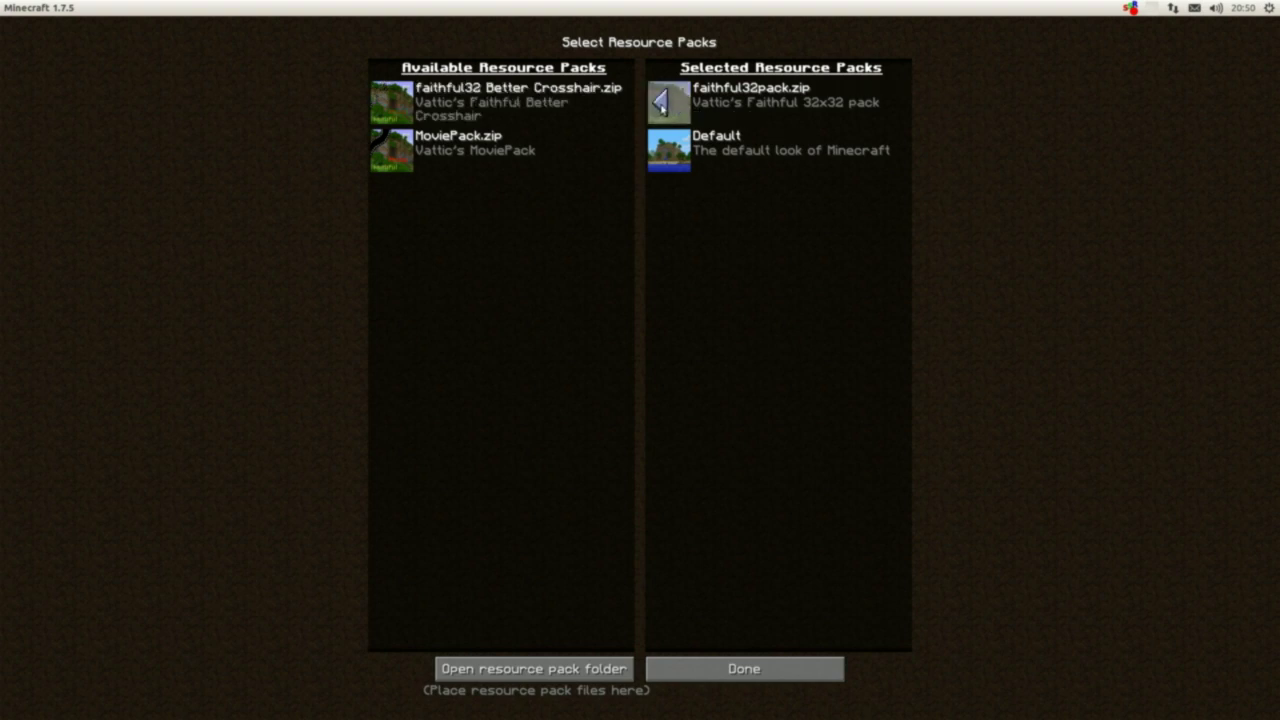
click(392, 102)
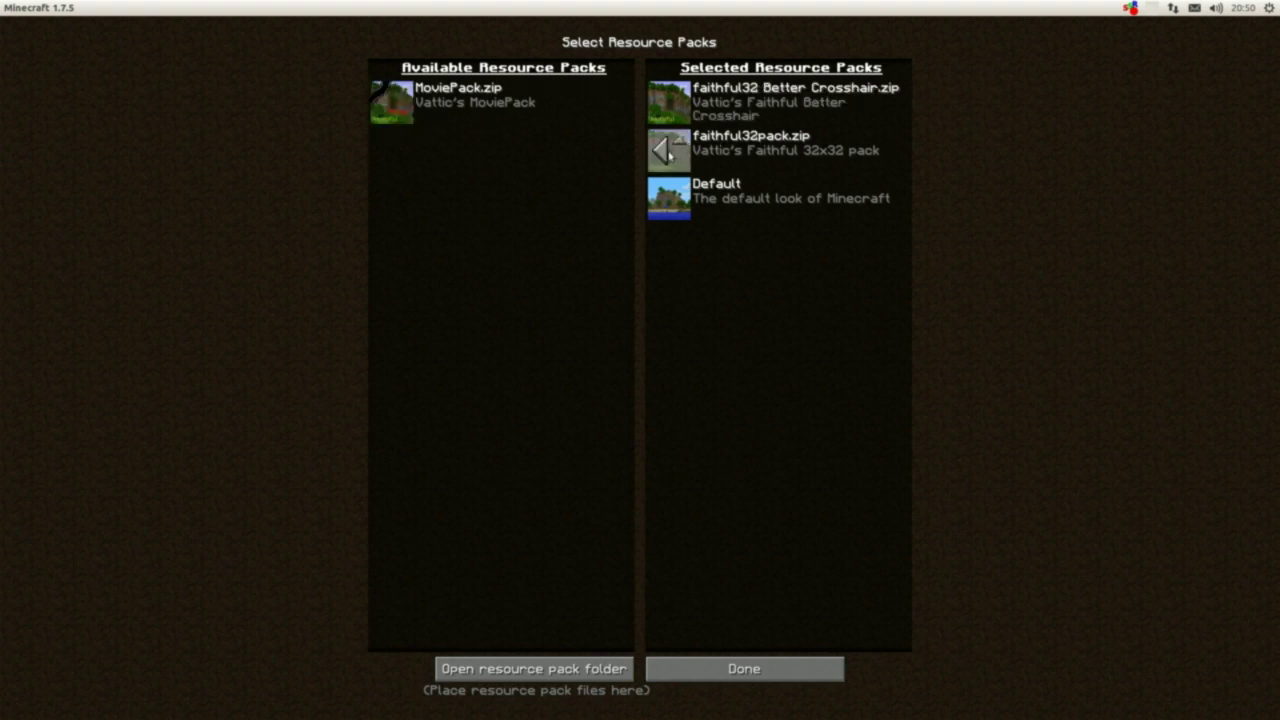
click(664, 152)
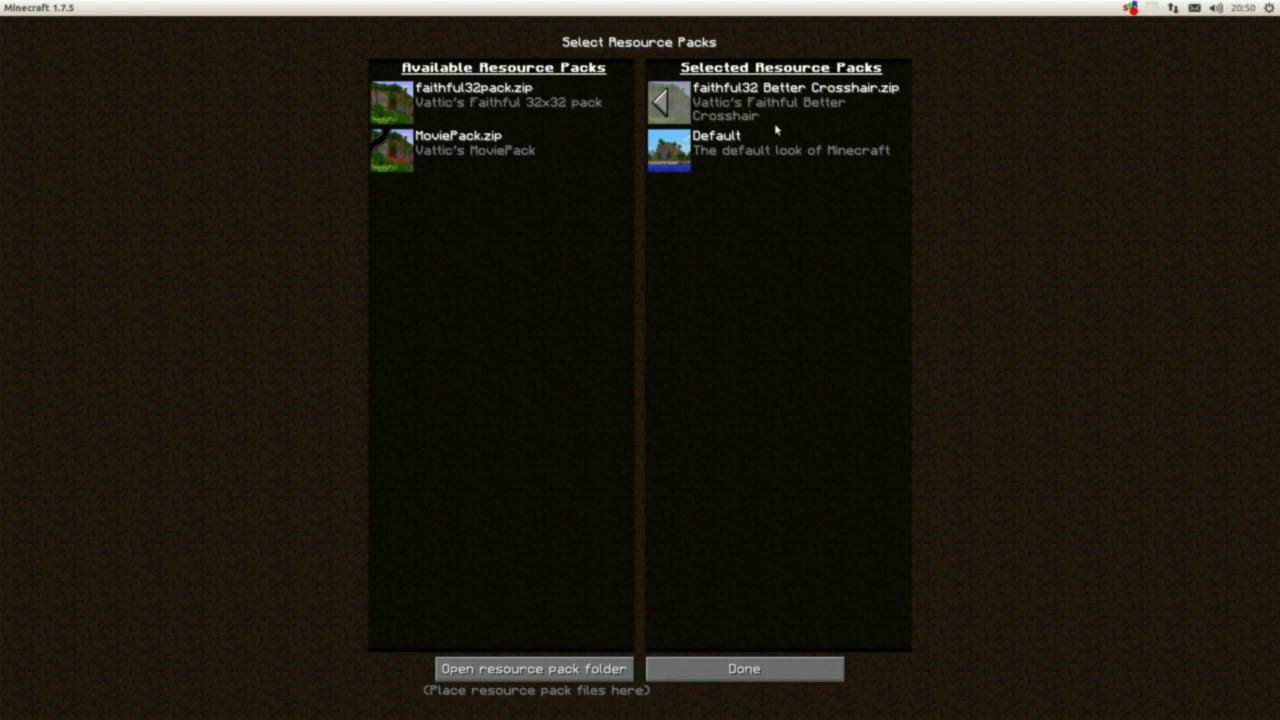
click(713, 674)
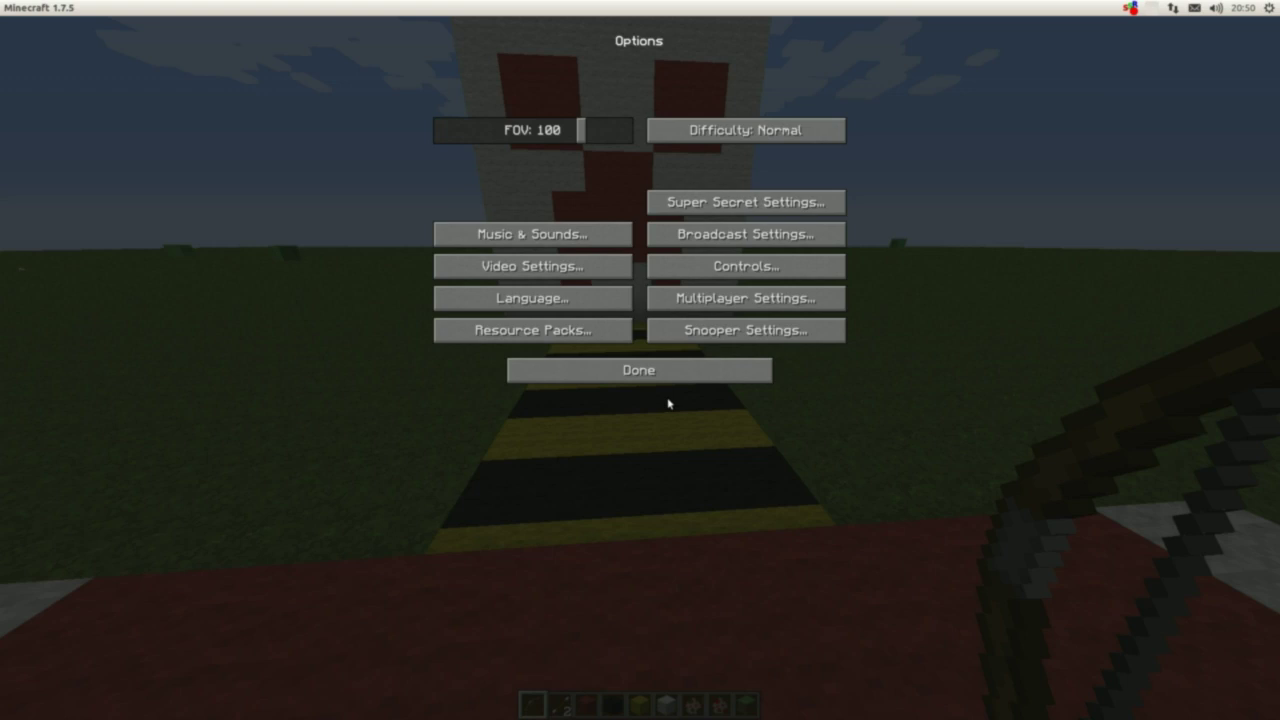
click(663, 372)
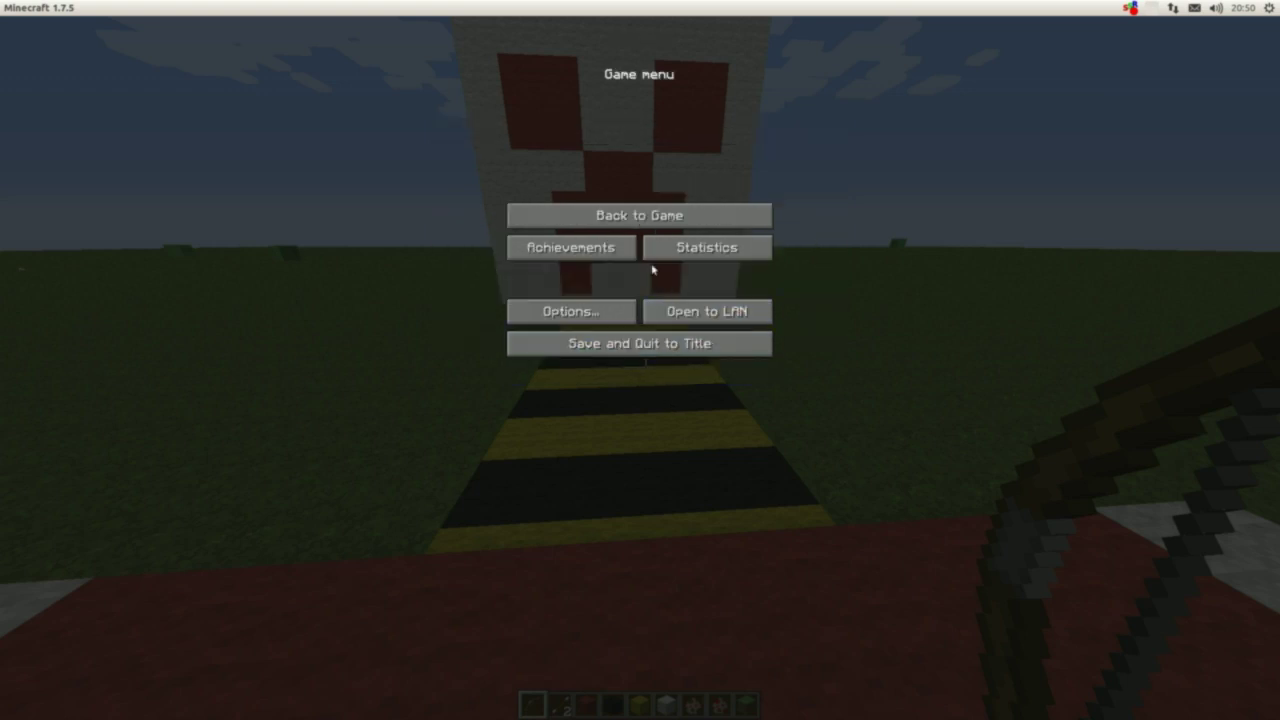
Step: Resume play, step back and shoot four arrows at the creeper target, then approach the wall
click(645, 214)
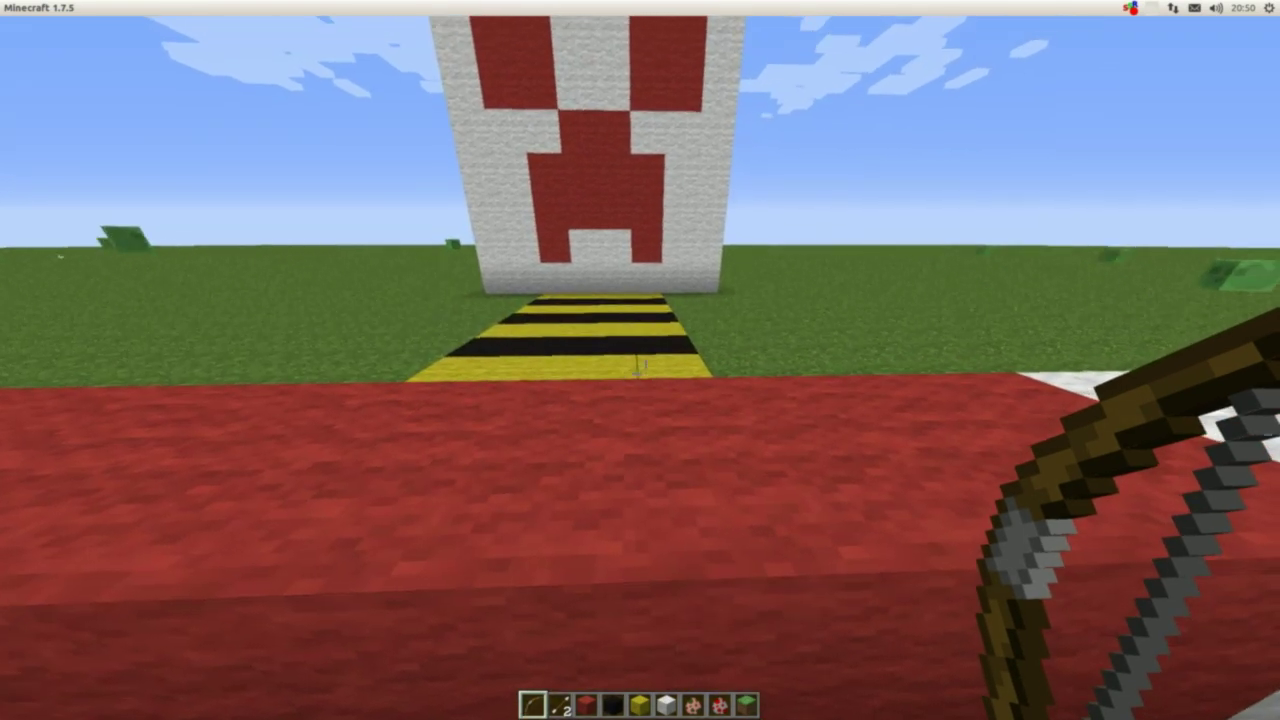
key(s)
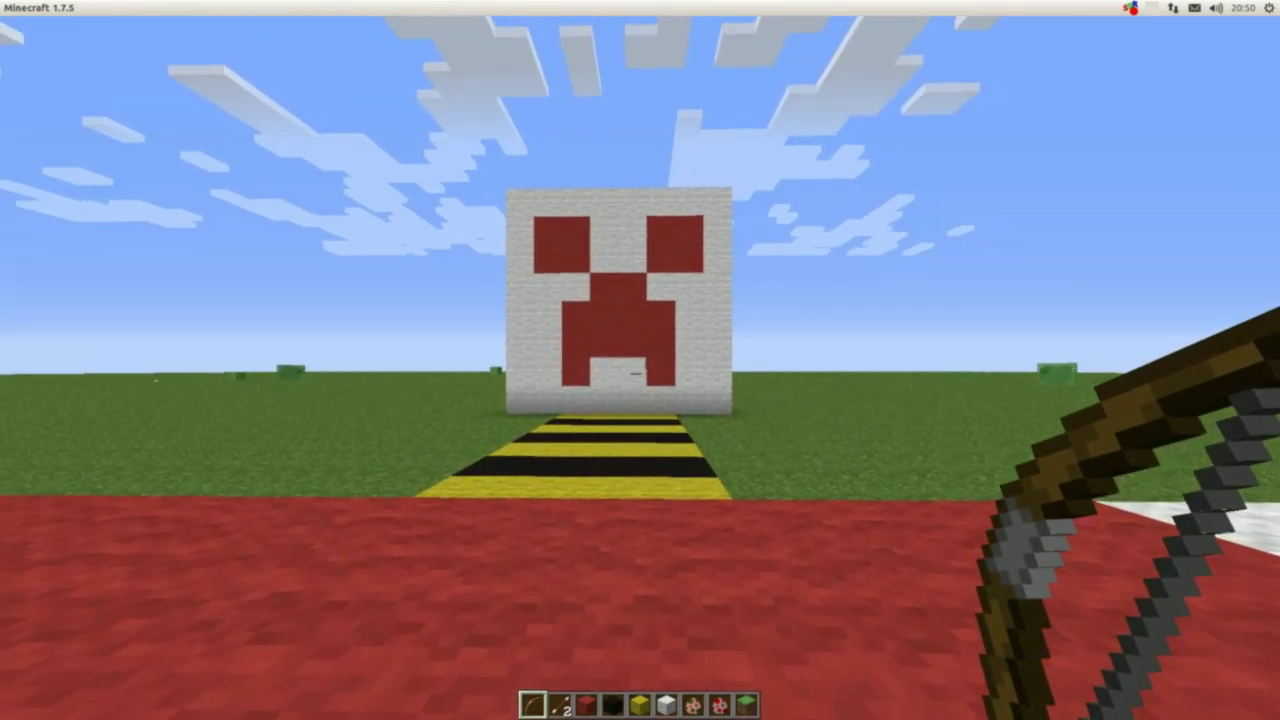
right_click(640, 367)
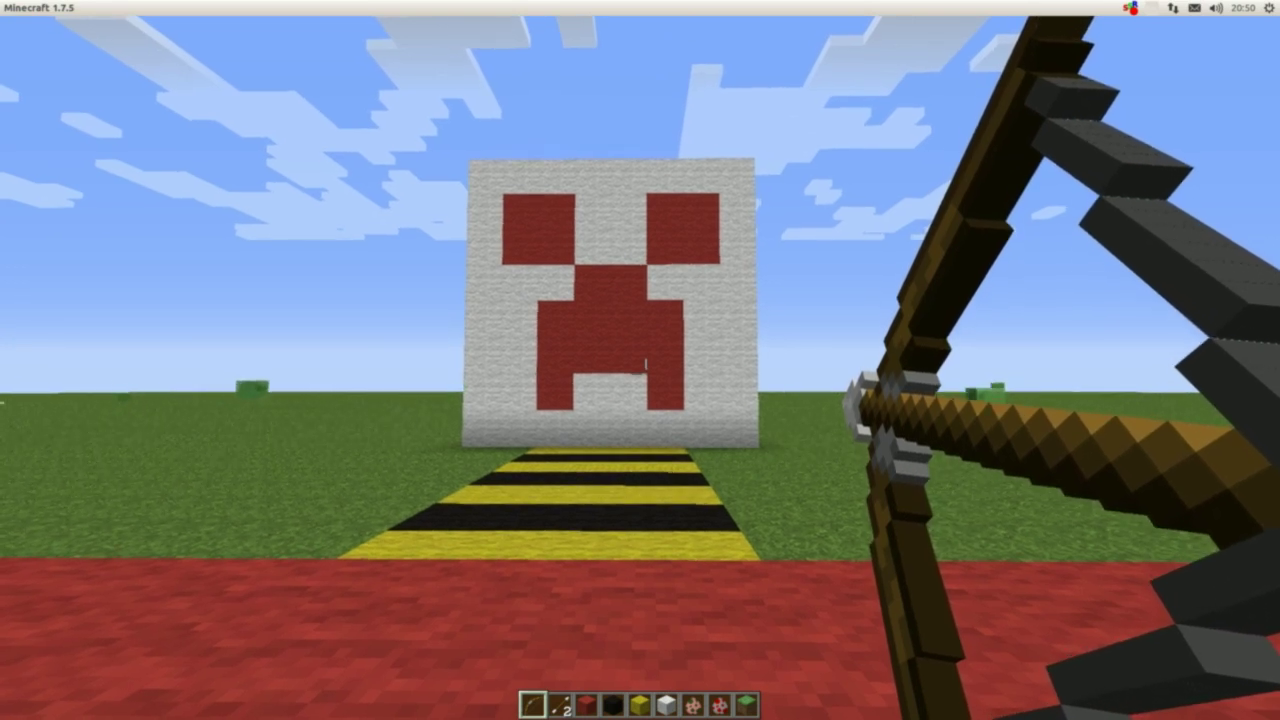
right_click(640, 367)
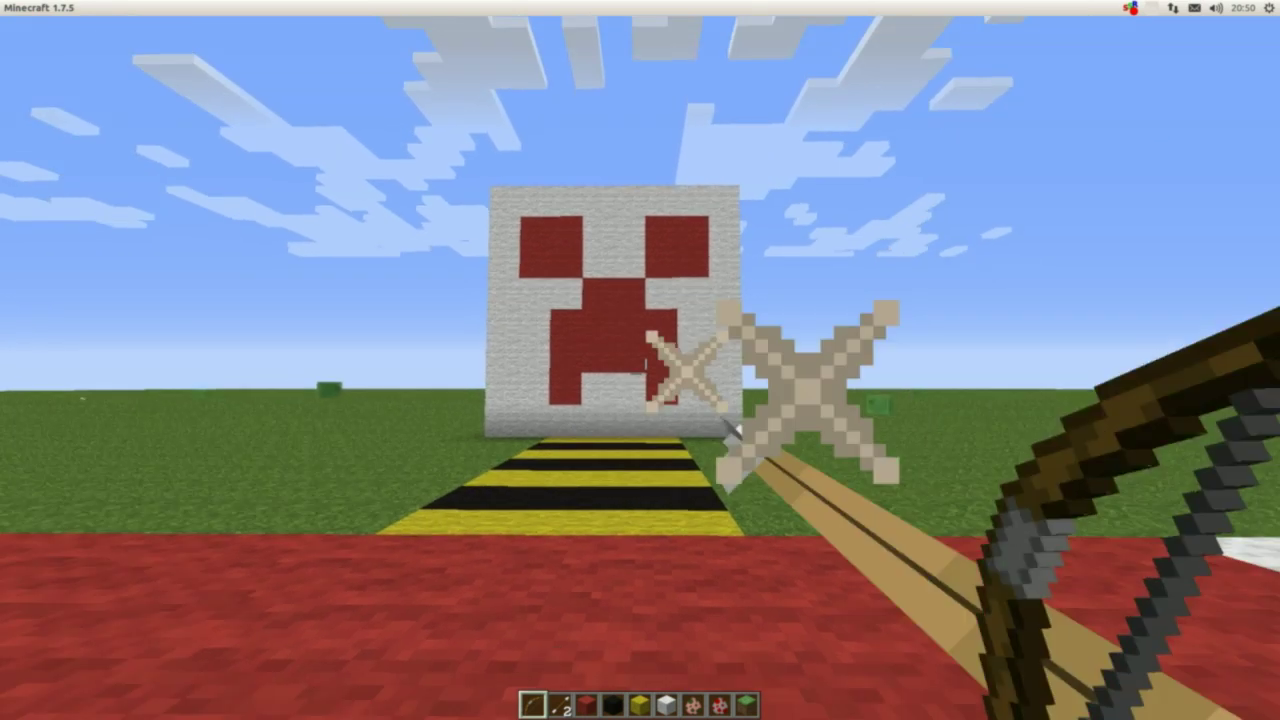
right_click(640, 367)
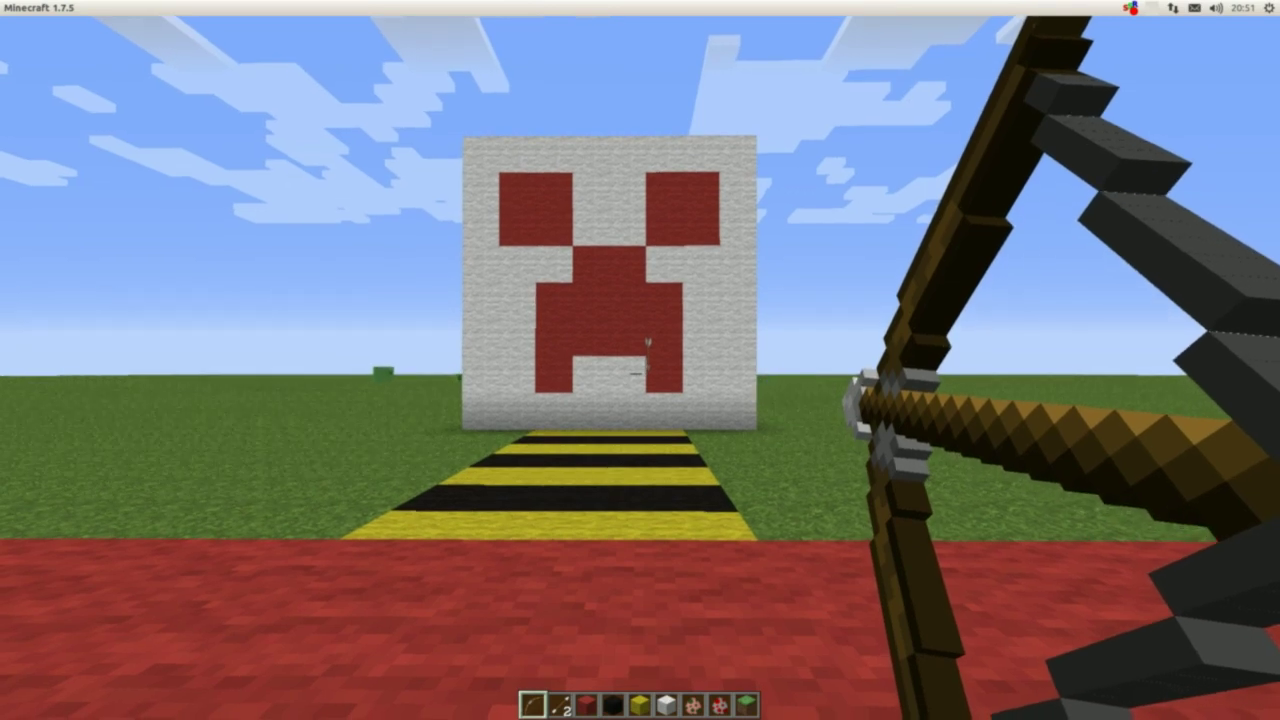
right_click(640, 367)
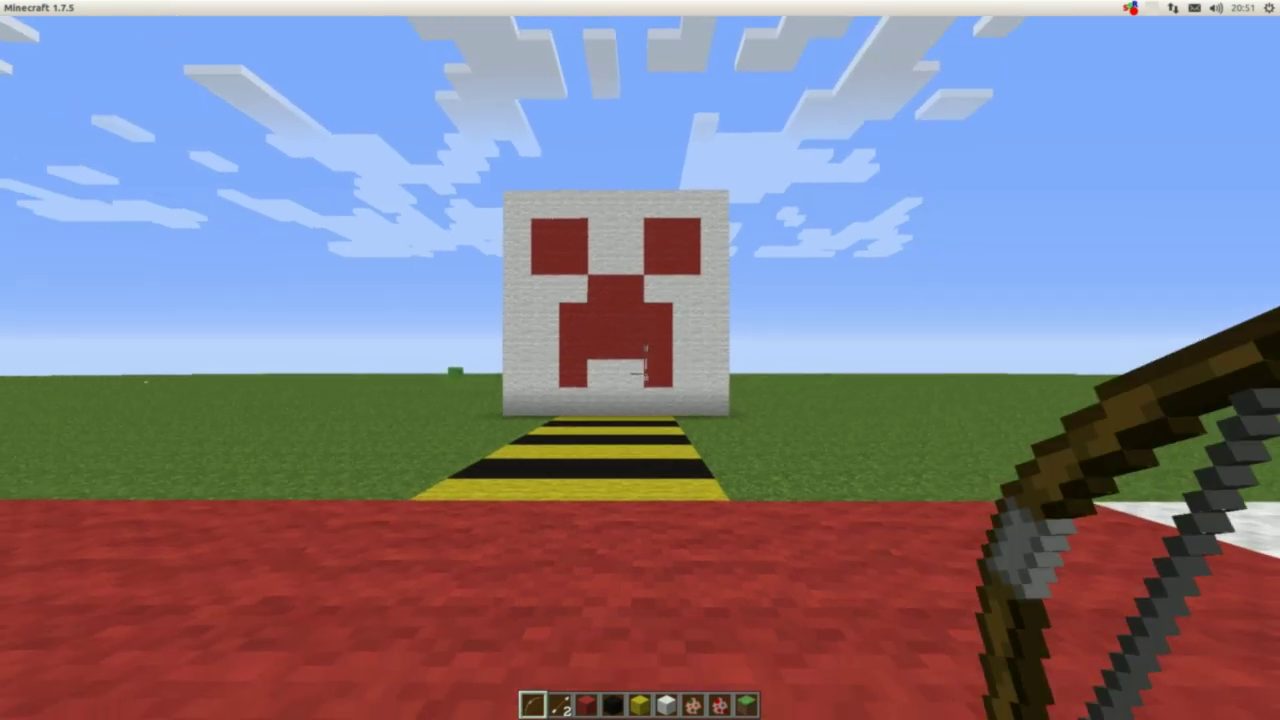
right_click(640, 367)
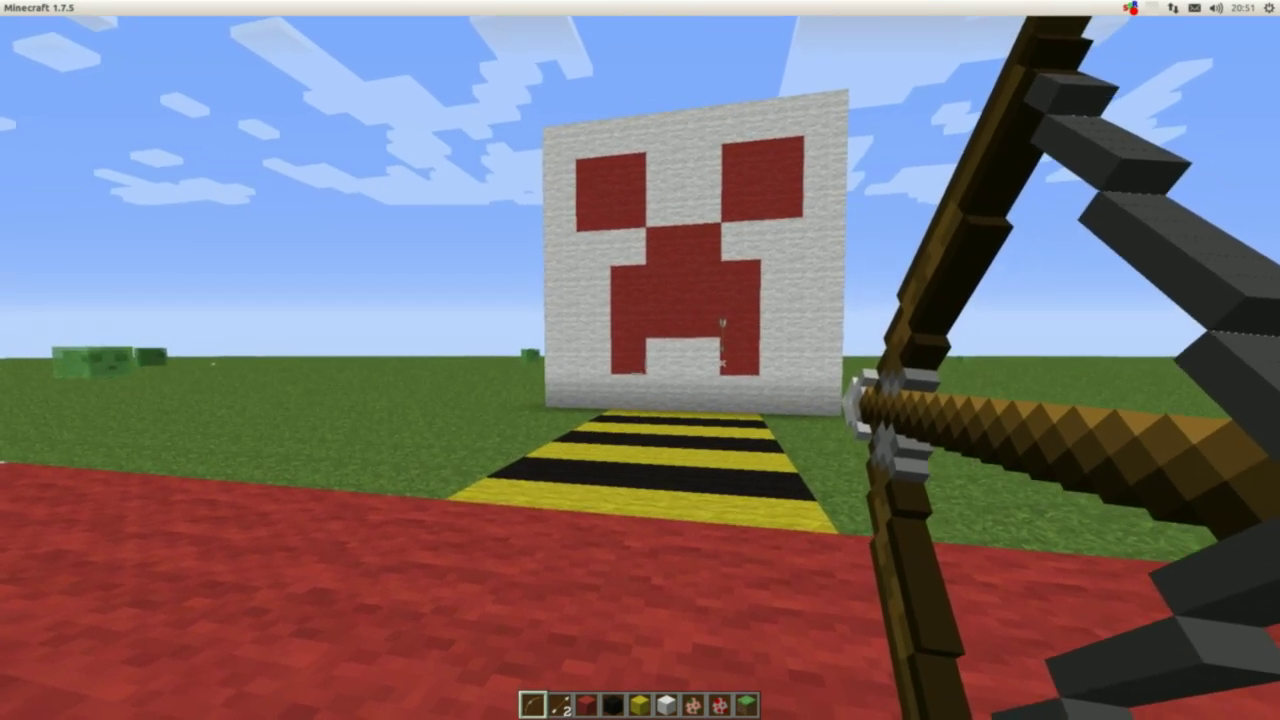
right_click(640, 360)
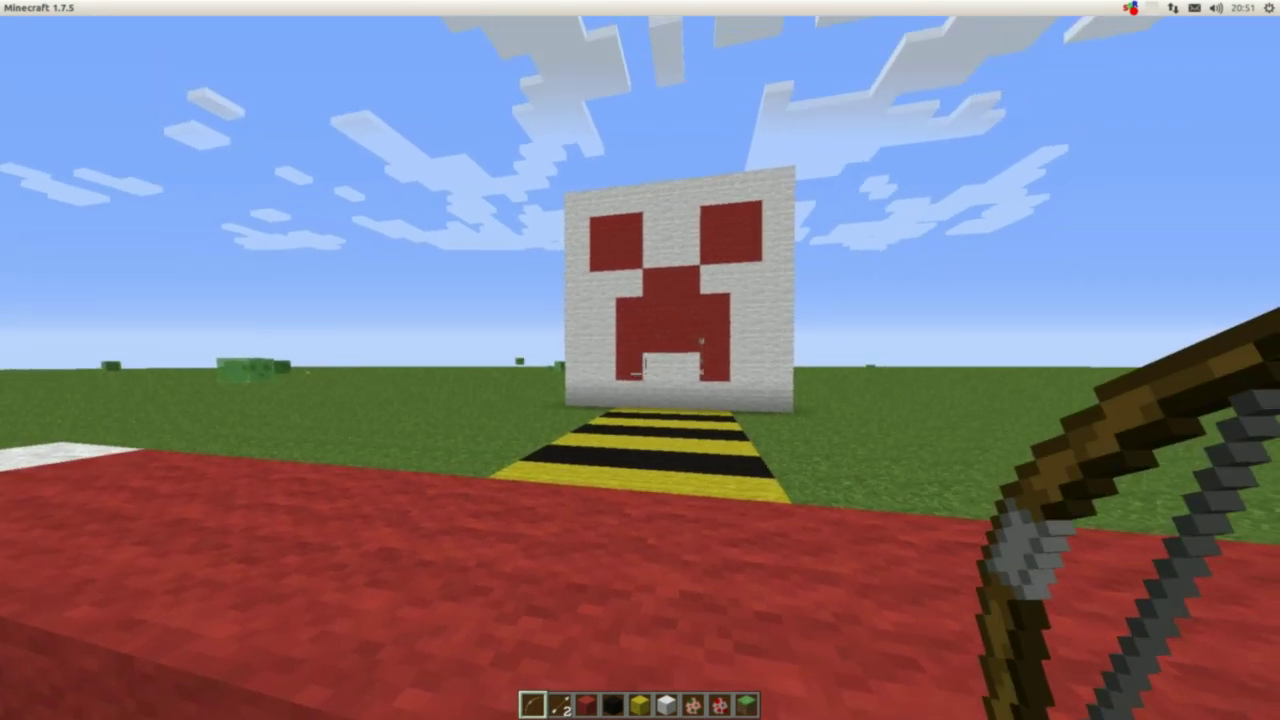
right_click(640, 367)
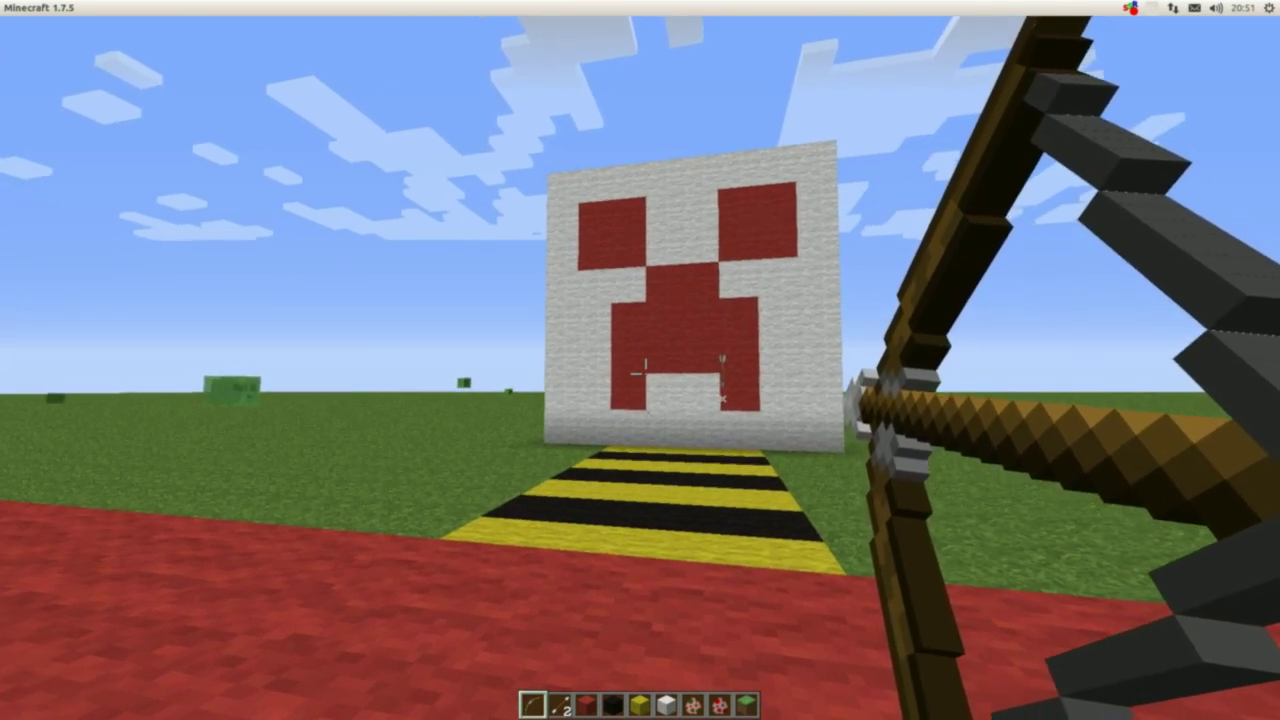
right_click(640, 368)
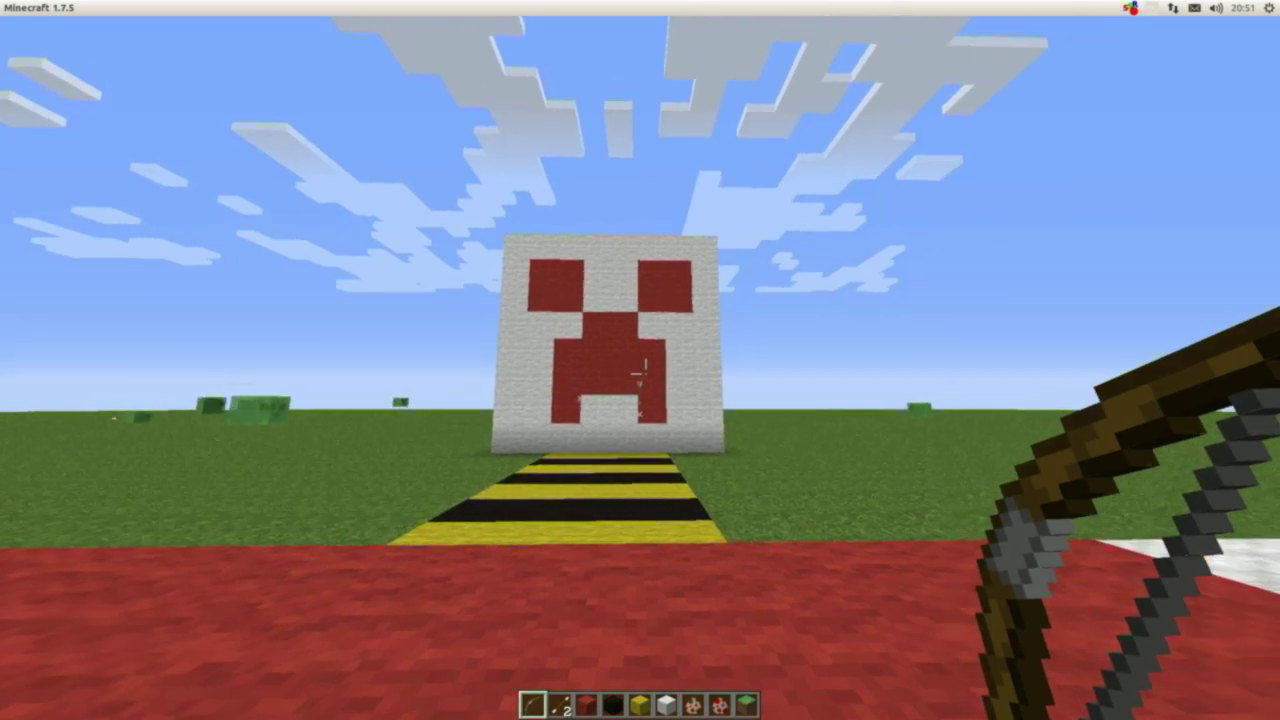
key(w)
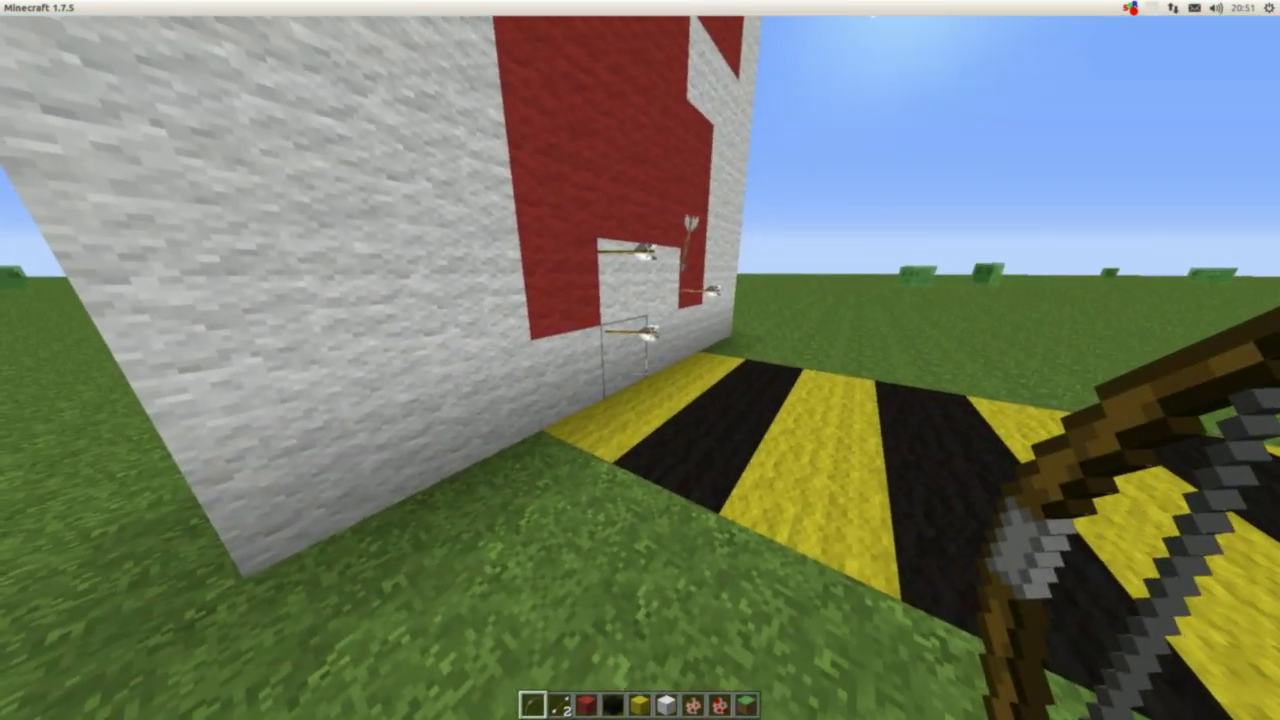
Step: Walk up to the creeper wall and shoot an arrow exactly at the crosshair
key(w)
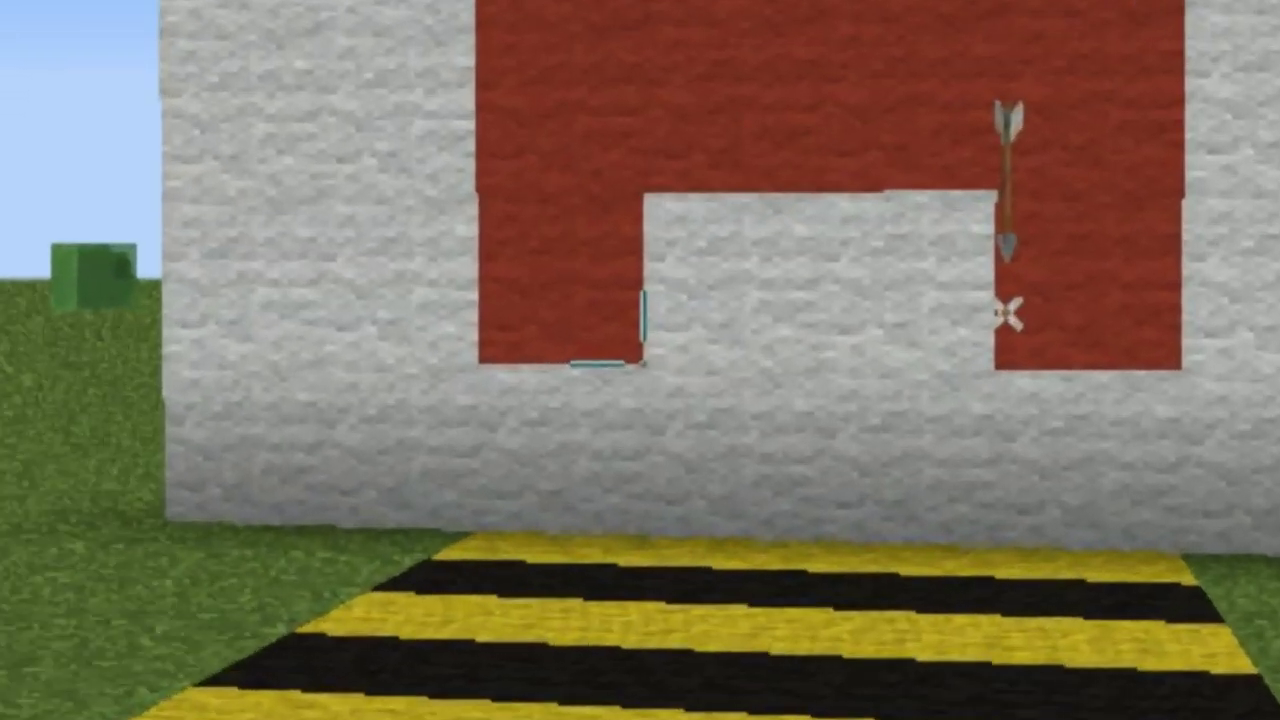
key(w)
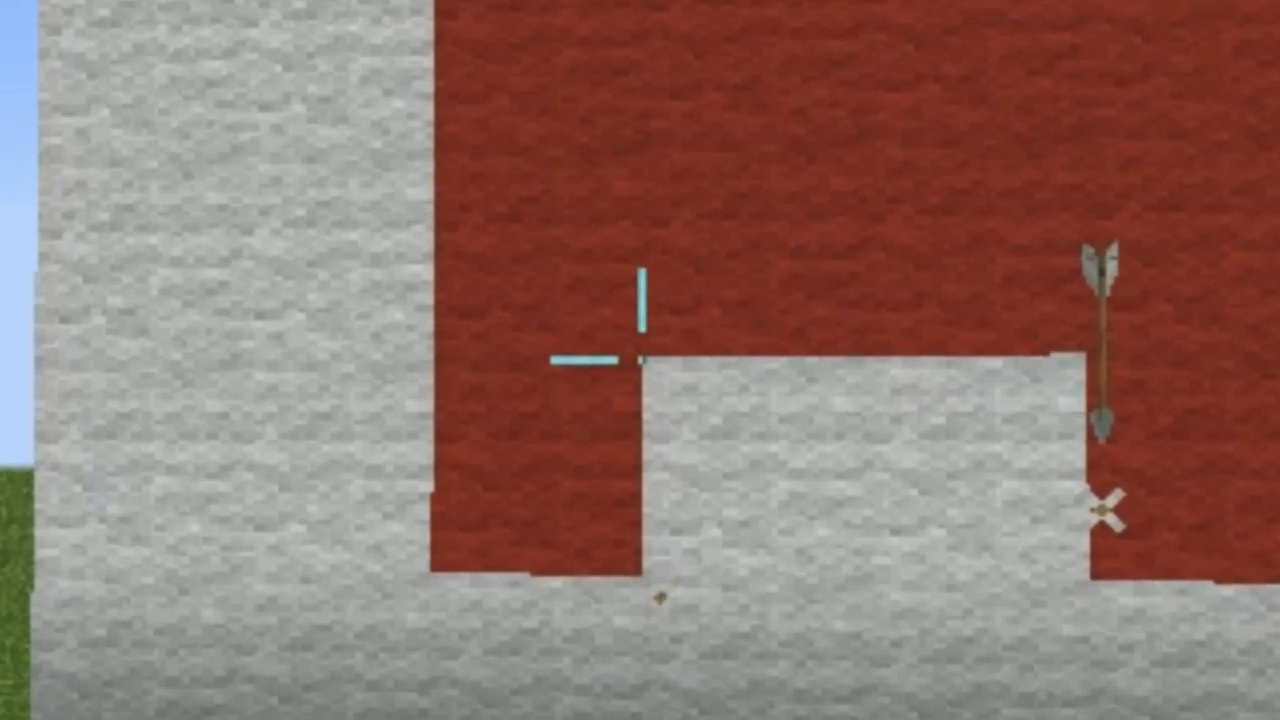
right_click(641, 360)
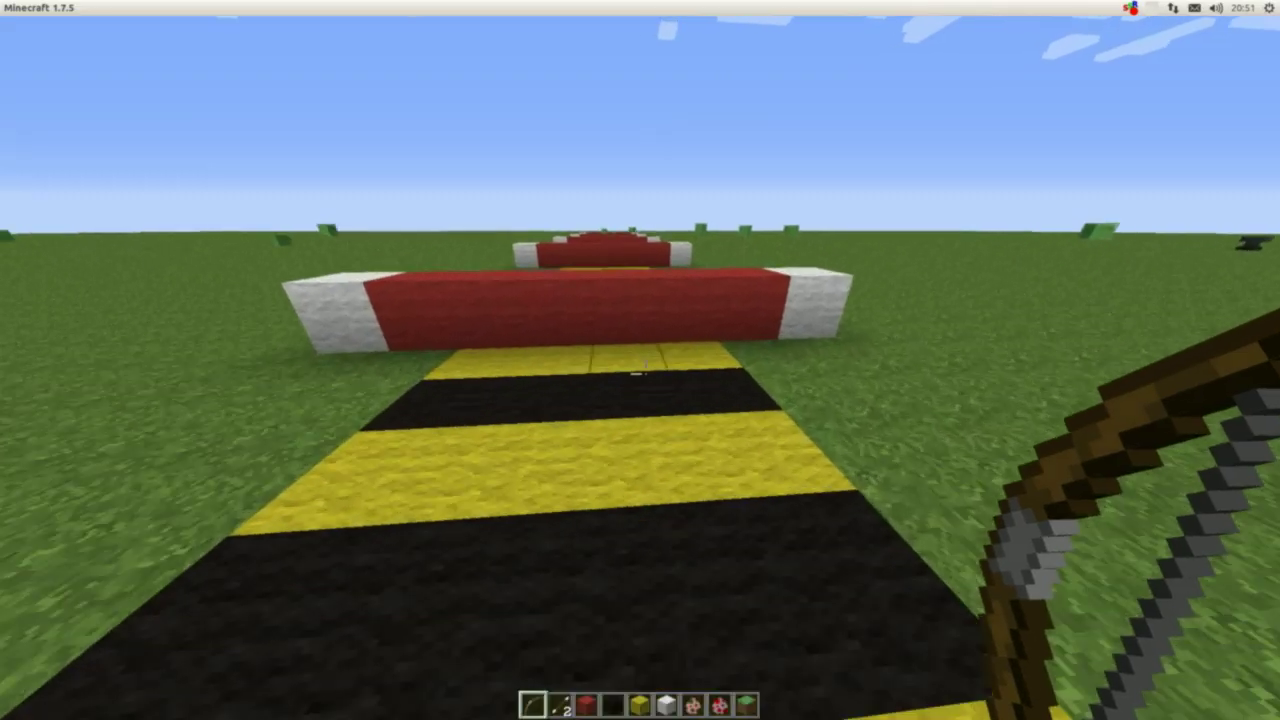
key(w)
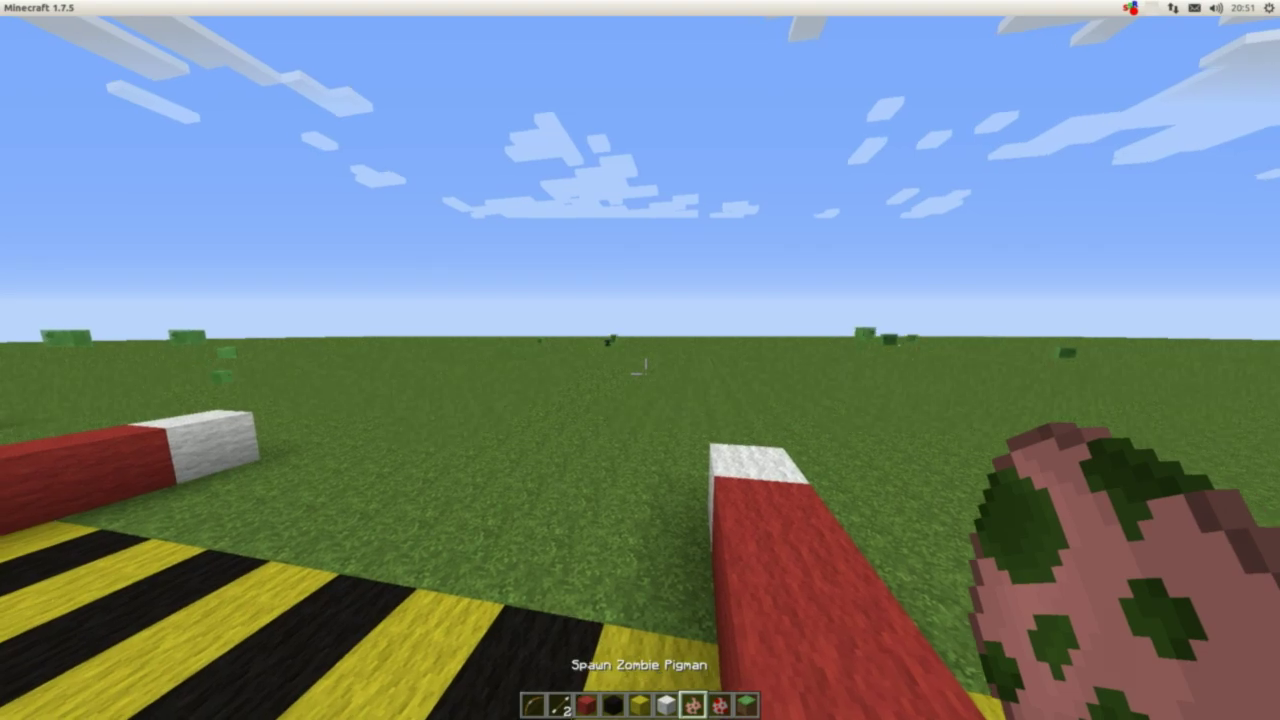
Step: Spawn a Zombie Pigman and a chicken in the field with spawn eggs
right_click(640, 365)
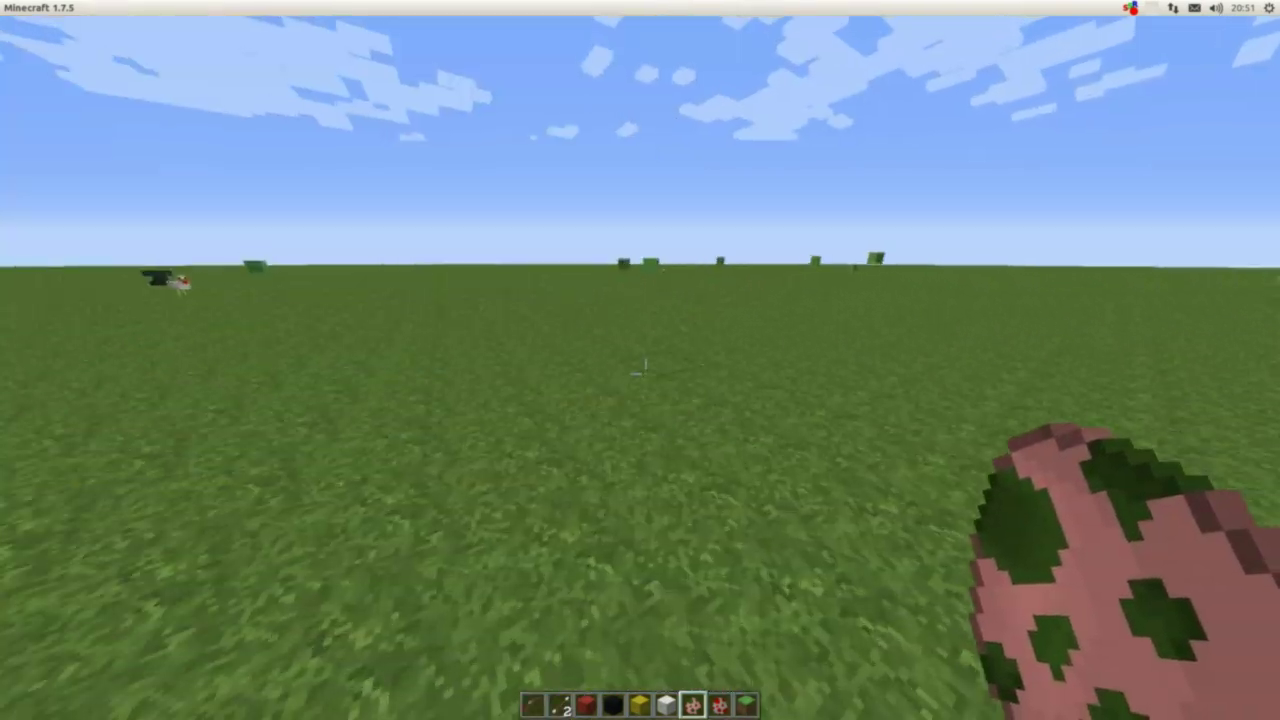
scroll(640, 365, down, 1)
right_click(640, 365)
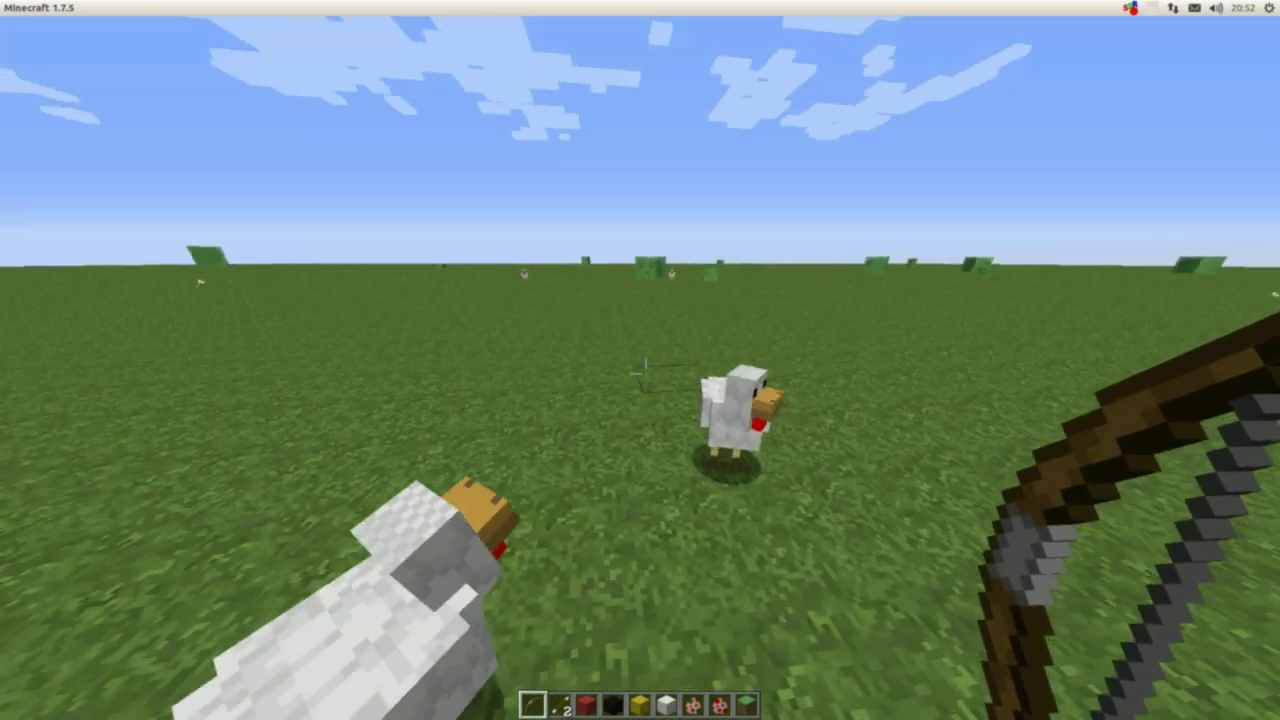
Step: Draw the bow at the chickens, walk back to the creeper target and view in third person
right_click(640, 365)
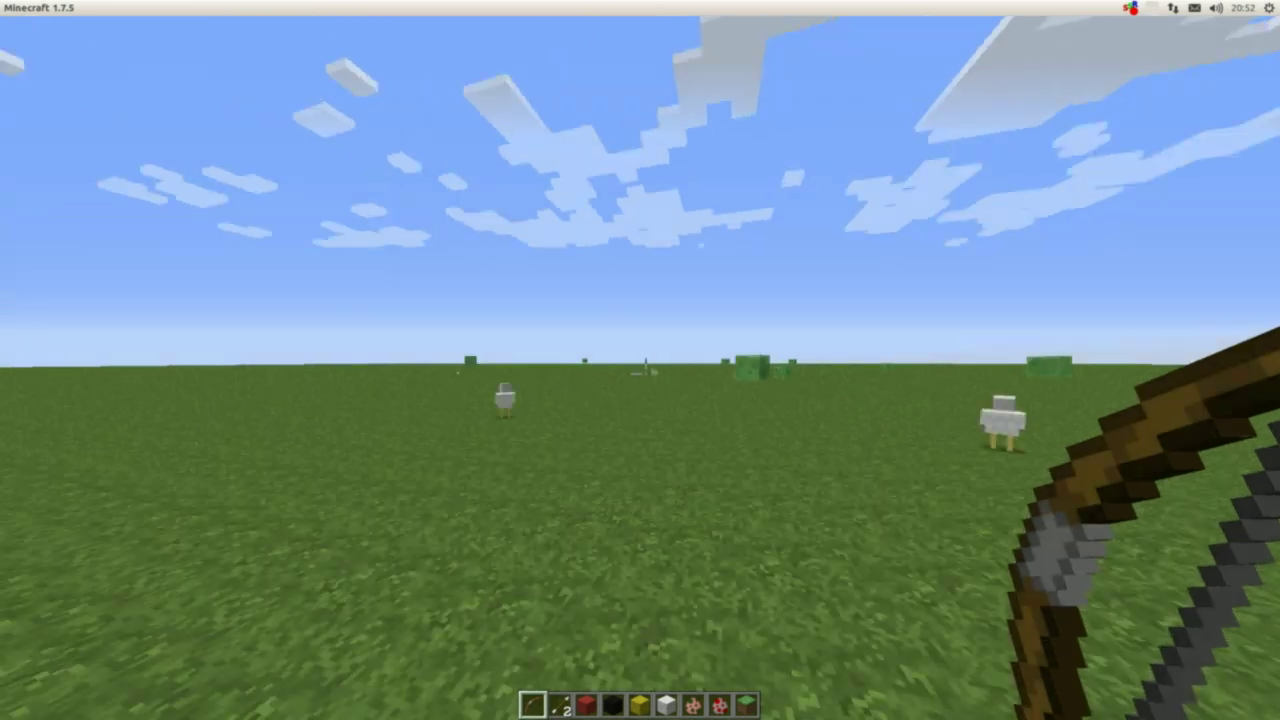
right_click(645, 368)
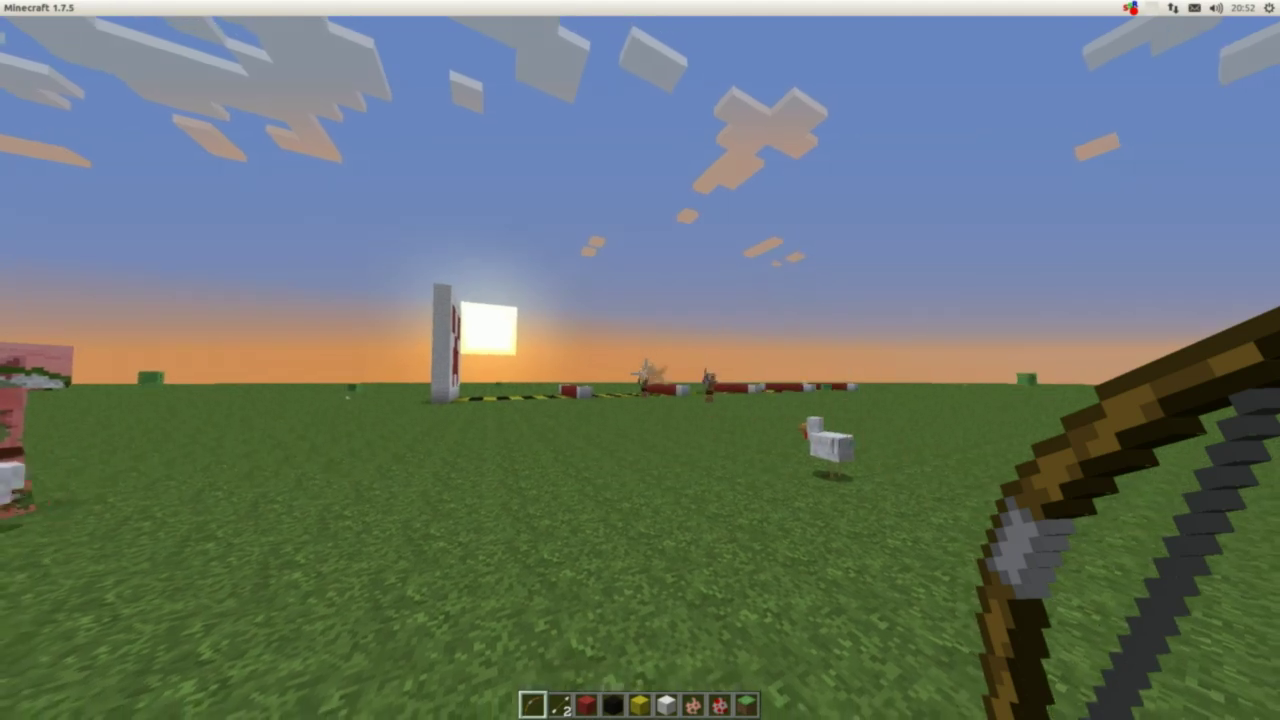
key(w)
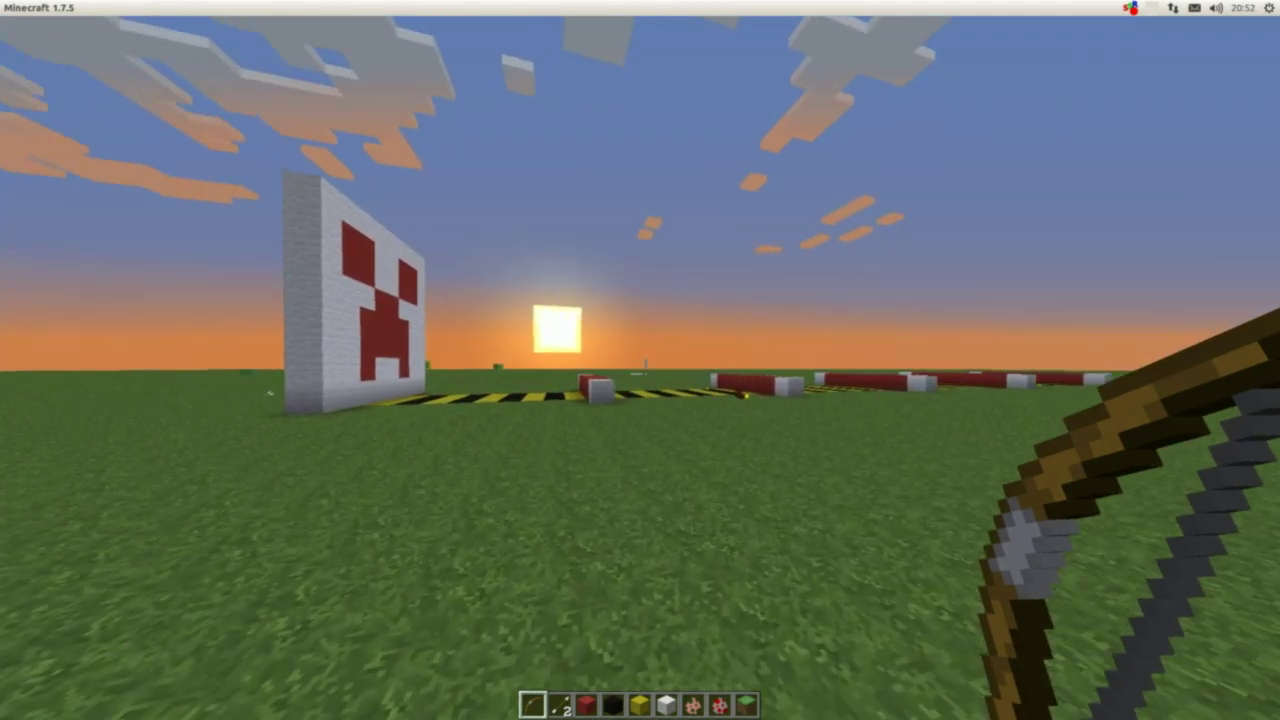
key(w)
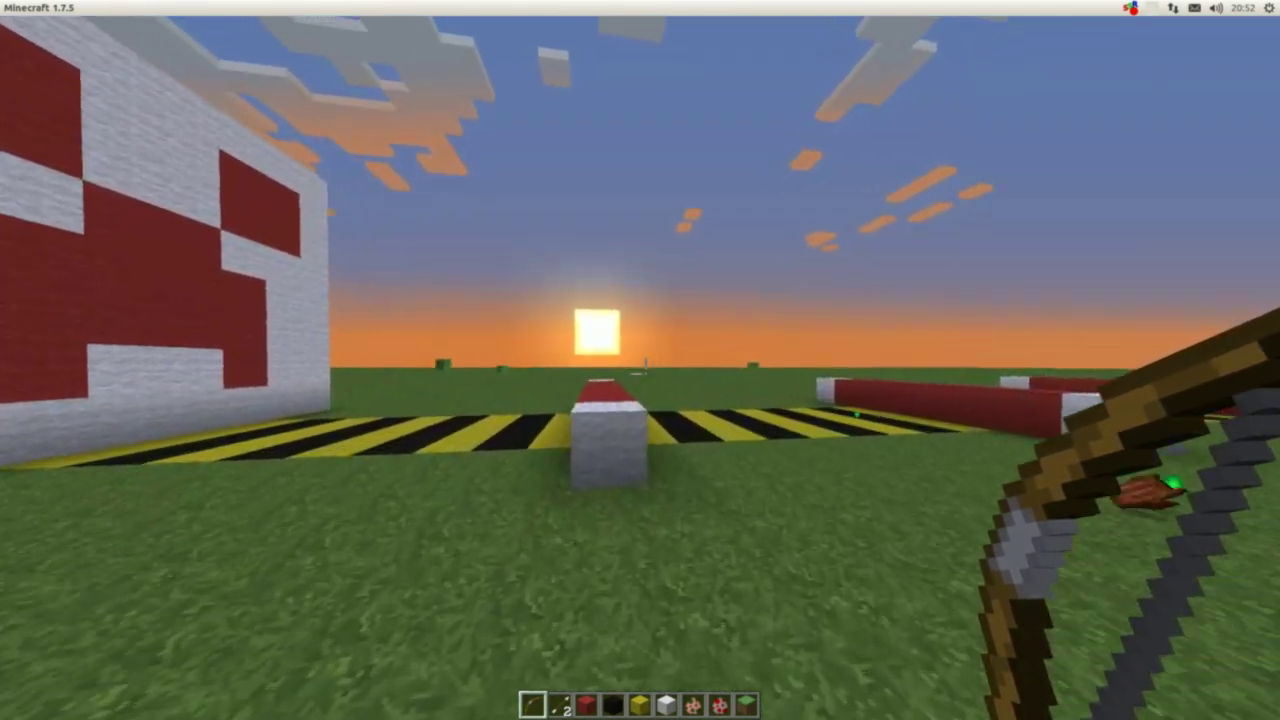
key(F5)
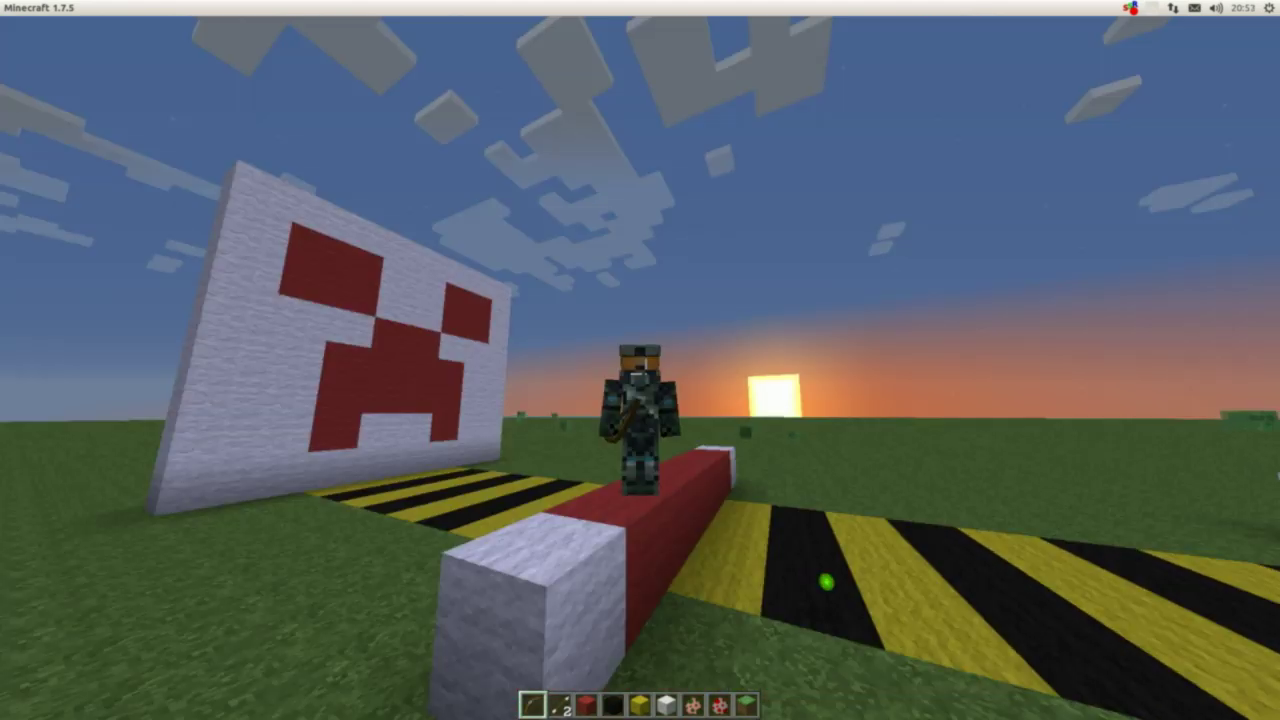